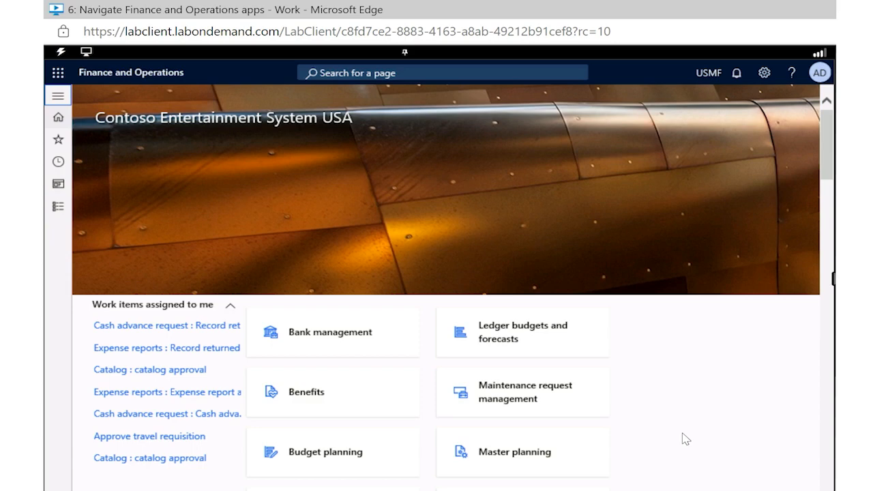
Step: Expand the navigation pane, pin it open and unpin it again
left_click(59, 98)
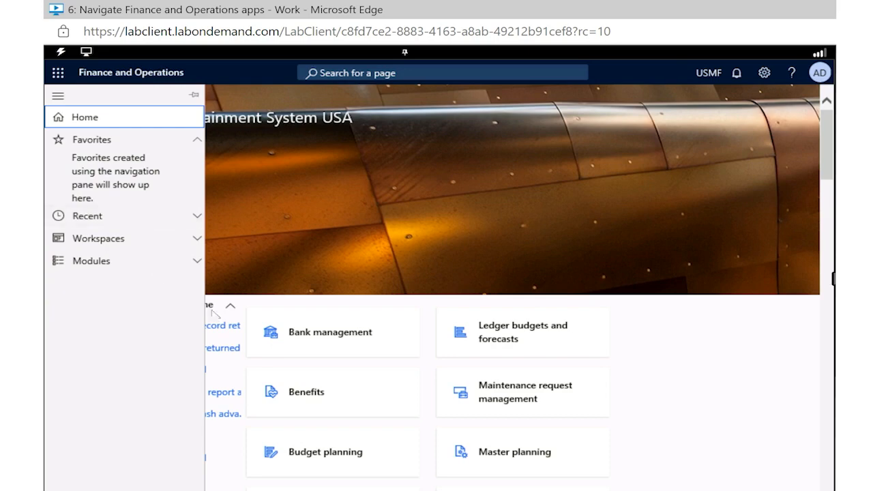
left_click(194, 96)
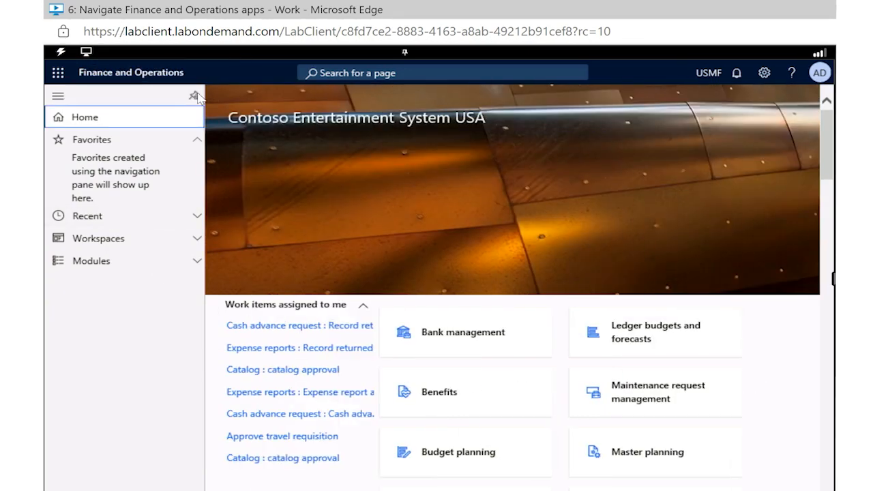
left_click(194, 96)
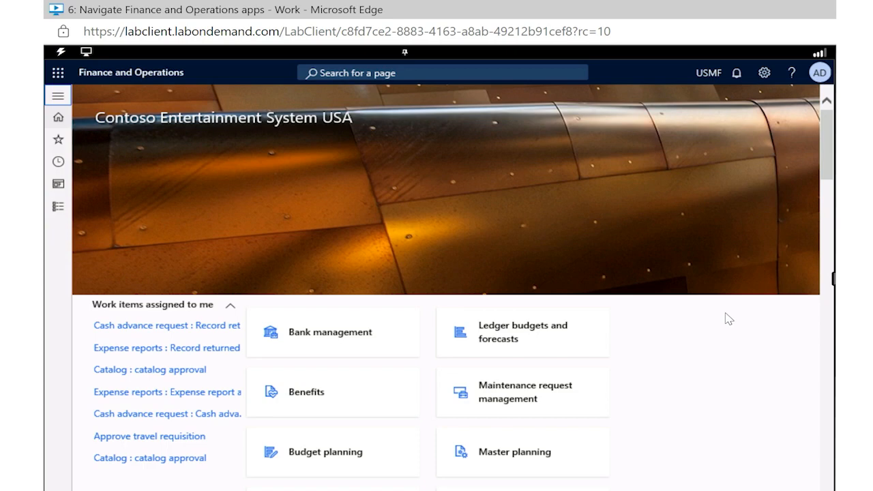
Step: Open the System administration workspace from the list of modules
left_click(58, 97)
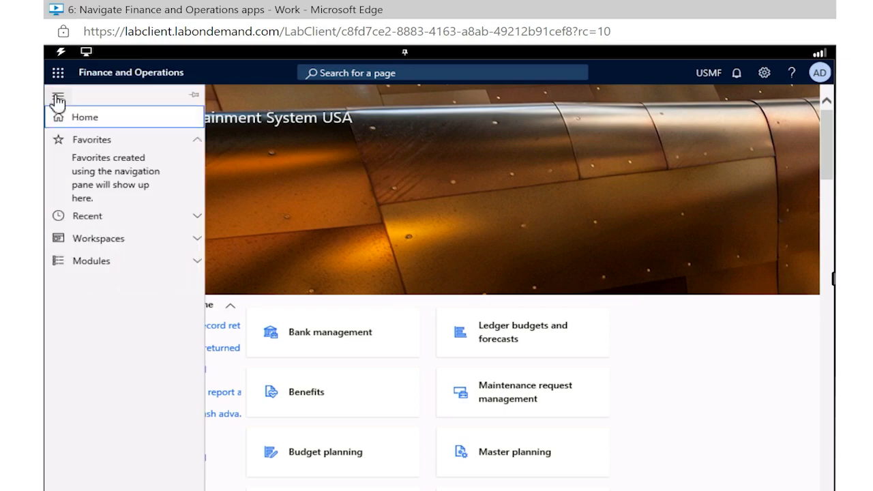
left_click(114, 263)
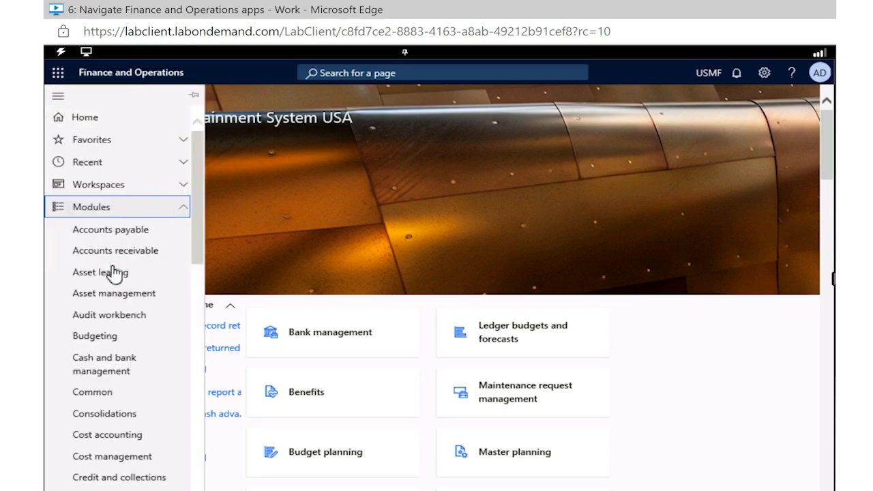
scroll(137, 327, "down", 10)
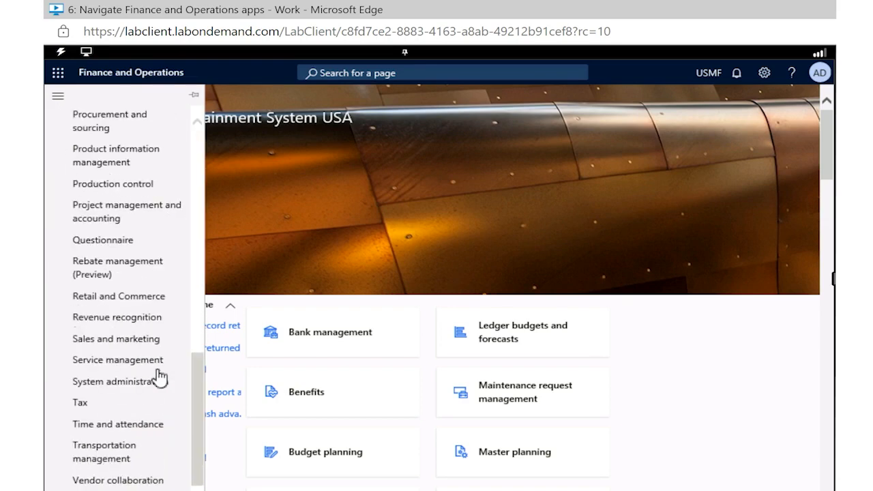
left_click(129, 382)
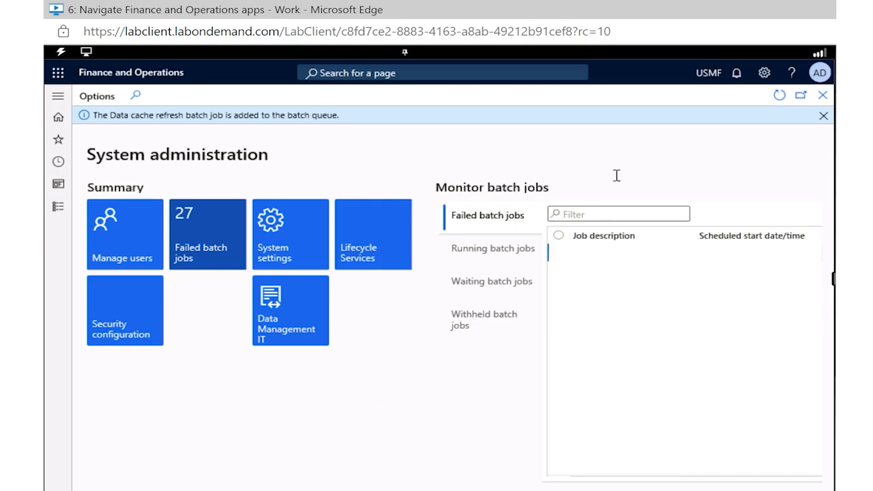
Step: View the personalization toolbar for the System administration page and close it without changing any element
left_click(764, 74)
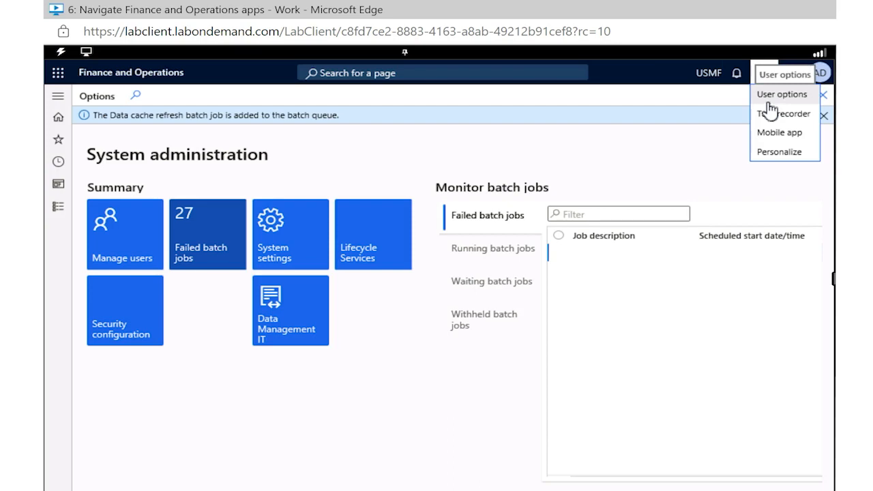
left_click(779, 152)
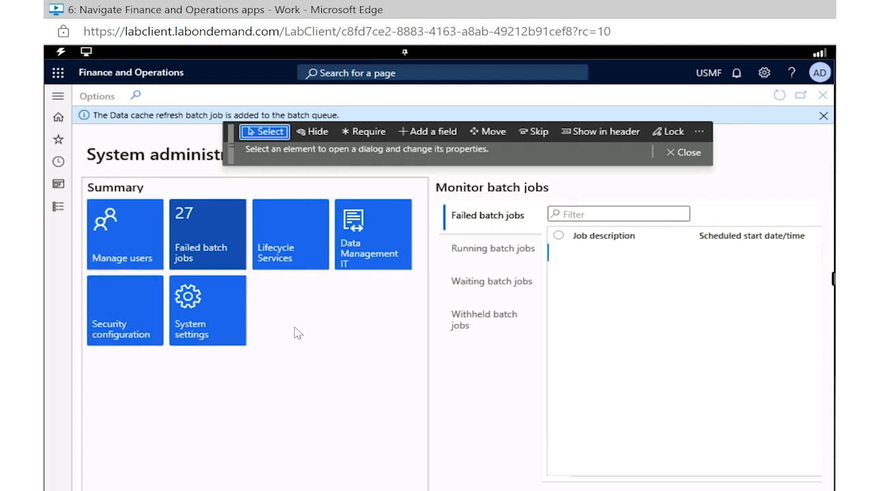
left_click(686, 154)
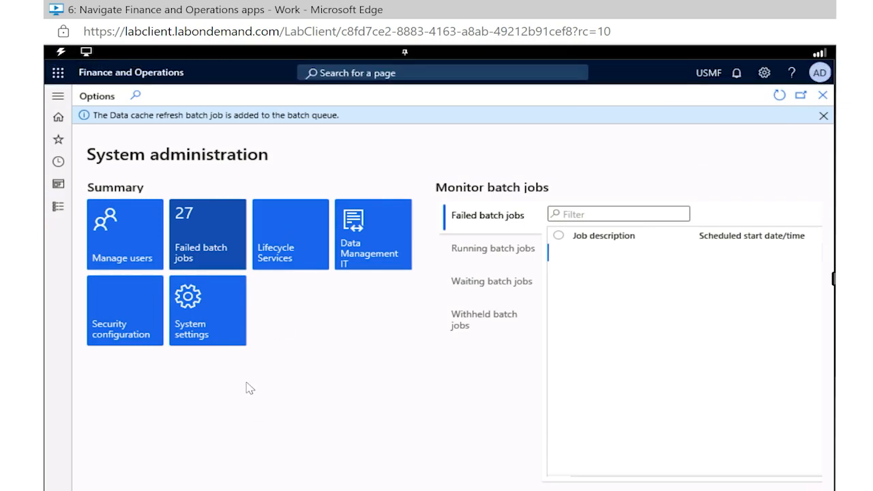
Step: Open the system parameters through the System settings tile and view the Data connections section
left_click(205, 328)
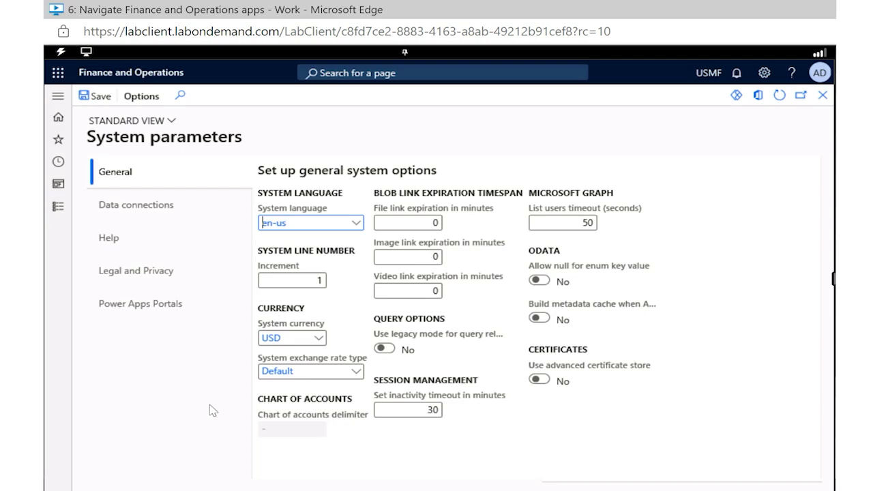
left_click(153, 222)
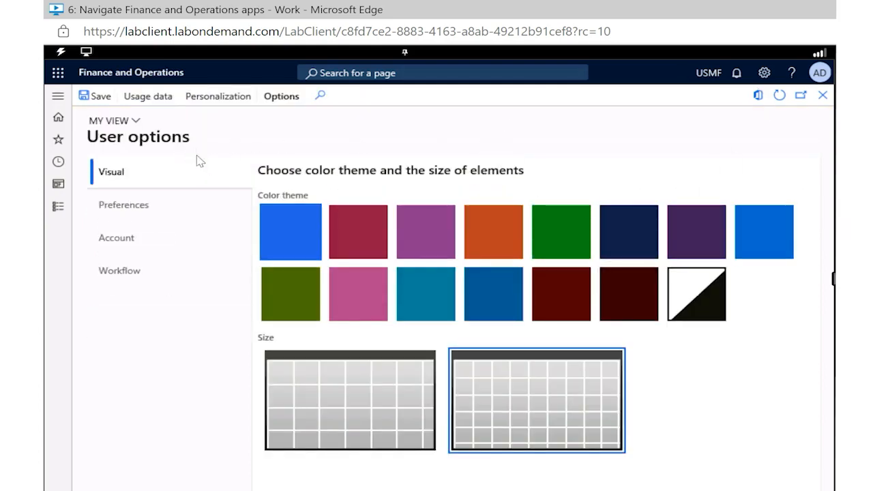
Step: Review the Preferences, Account and Workflow sections of the user options
left_click(153, 220)
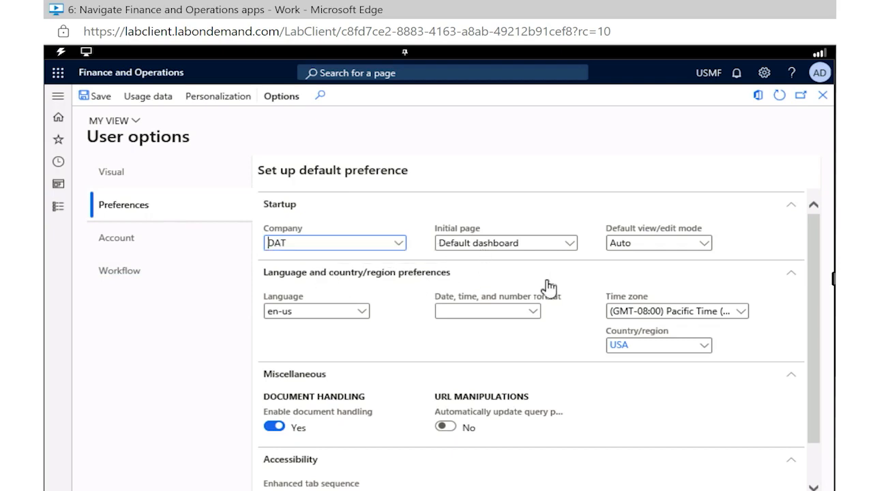
scroll(549, 286, "down", 1)
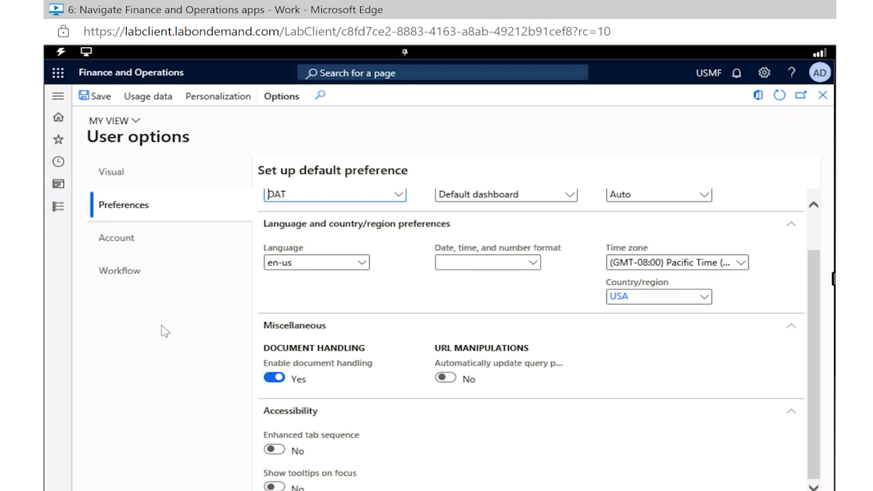
left_click(117, 238)
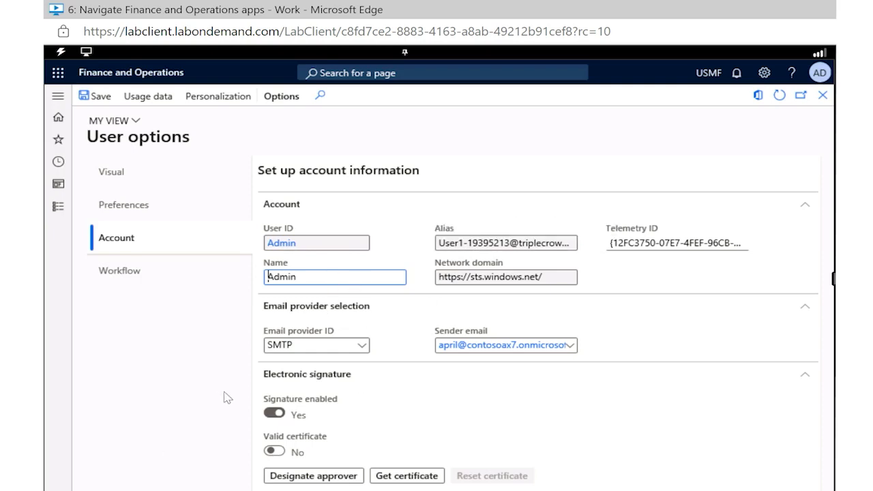
left_click(126, 276)
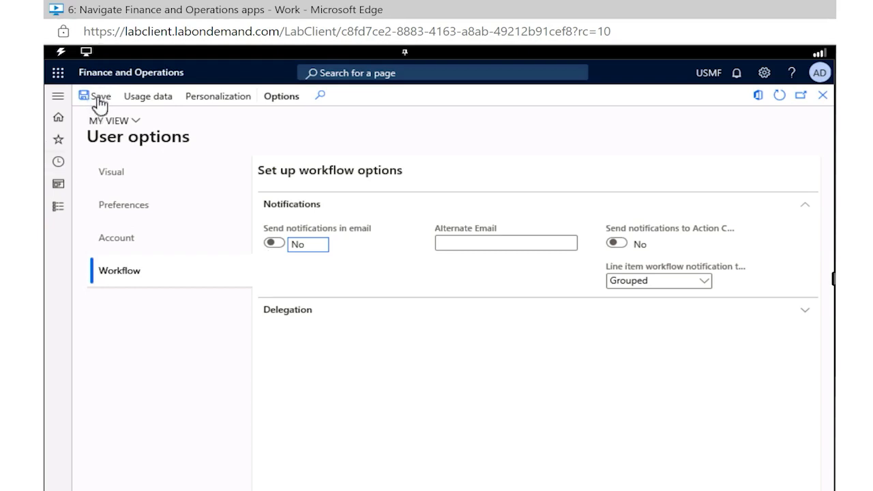
Step: Return to the home dashboard and open the All vendors page through a page search for "aLL VENDORS"
left_click(59, 126)
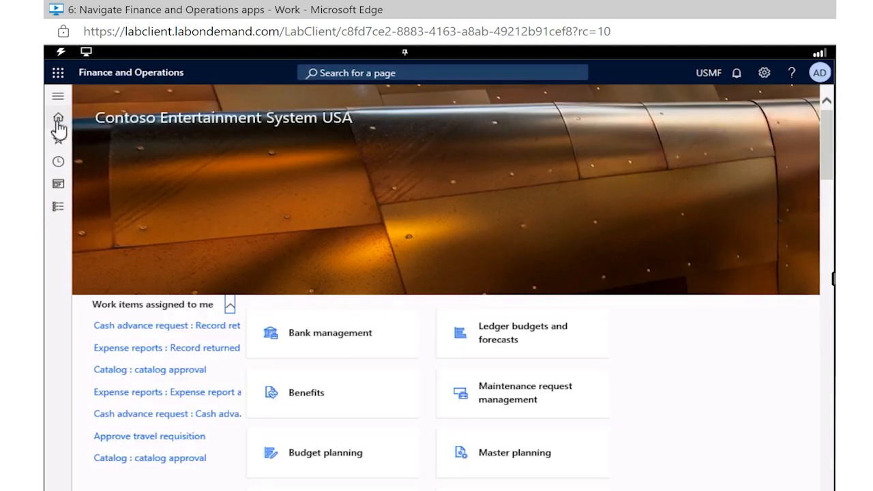
left_click(332, 72)
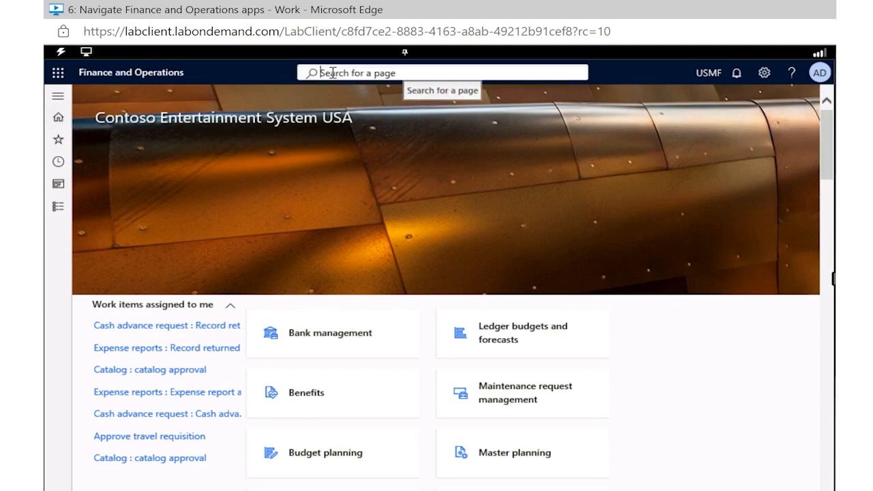
type("a")
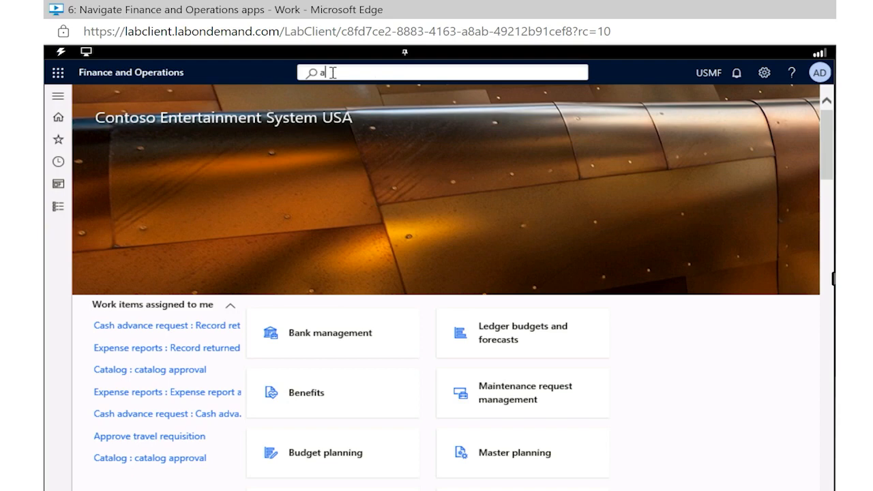
type("LL VENDORS")
key("Return")
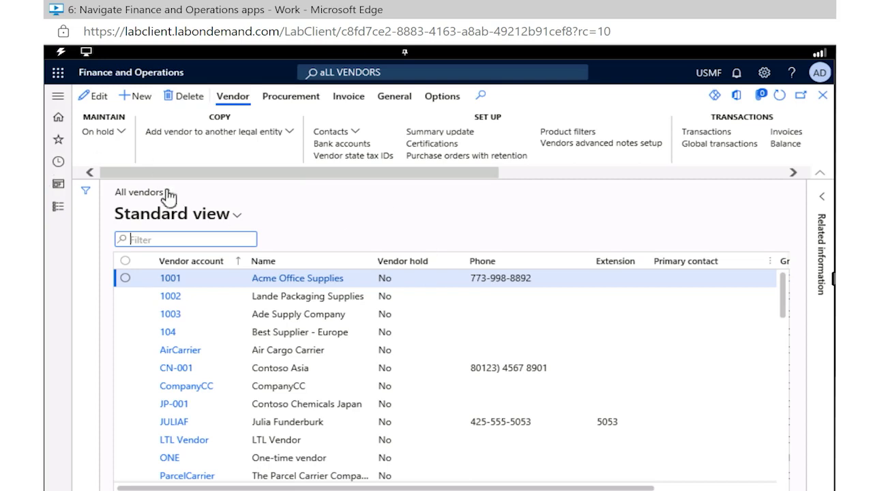
Step: Open the Acme Office Supplies vendor record from the vendor list and review its General details
left_click(247, 285)
left_click(266, 282)
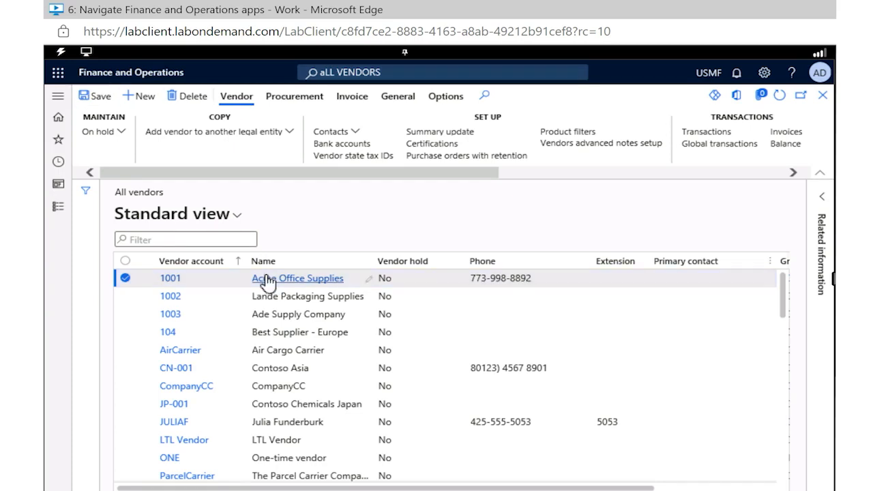
left_click(292, 283)
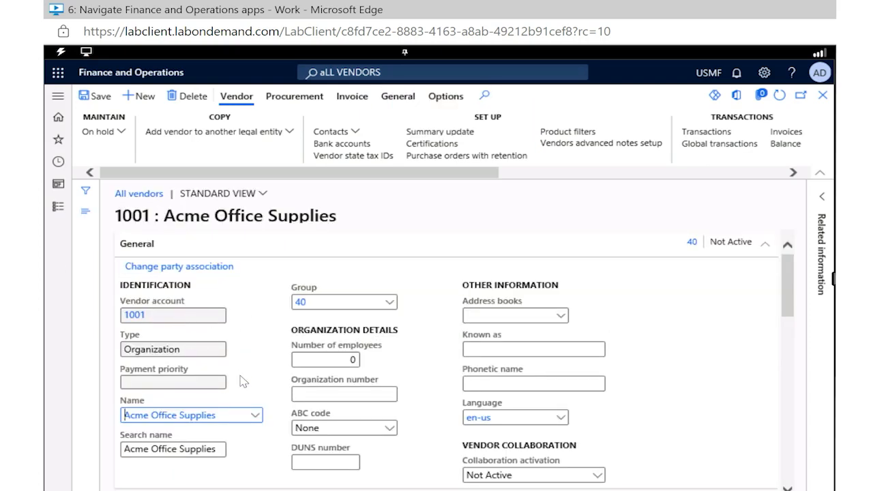
scroll(242, 375, "down", 2)
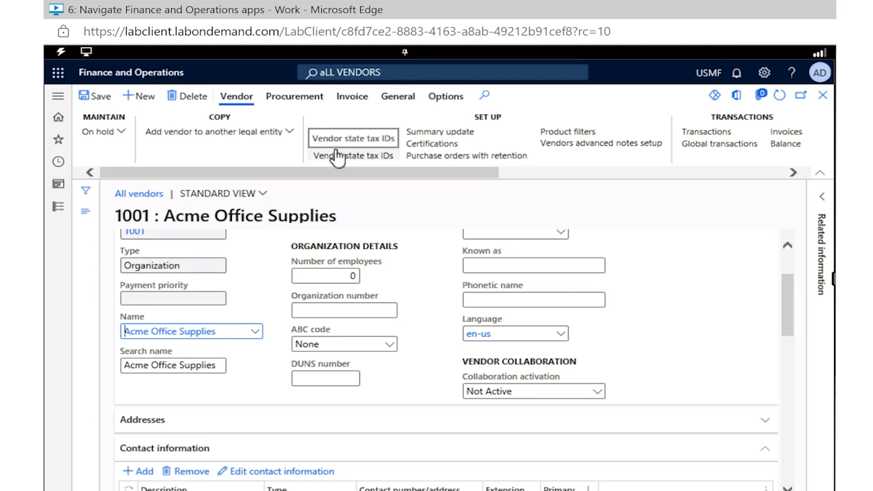
scroll(273, 308, "up", 2)
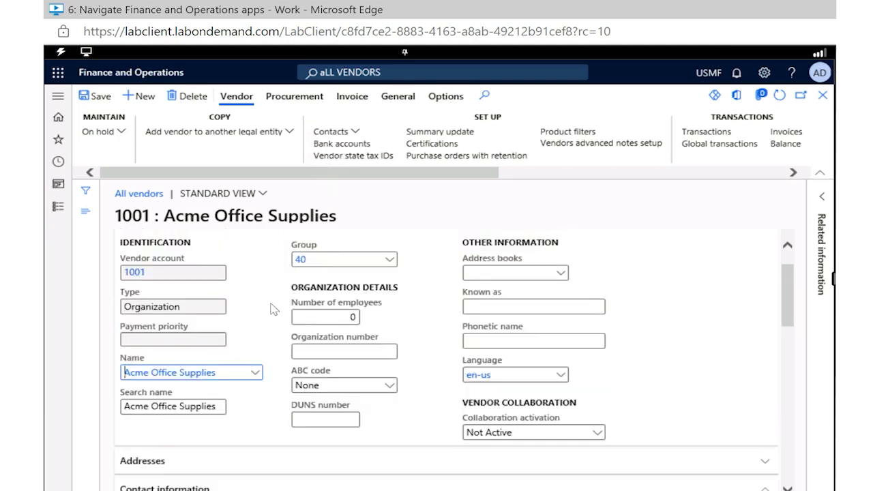
scroll(273, 308, "up", 2)
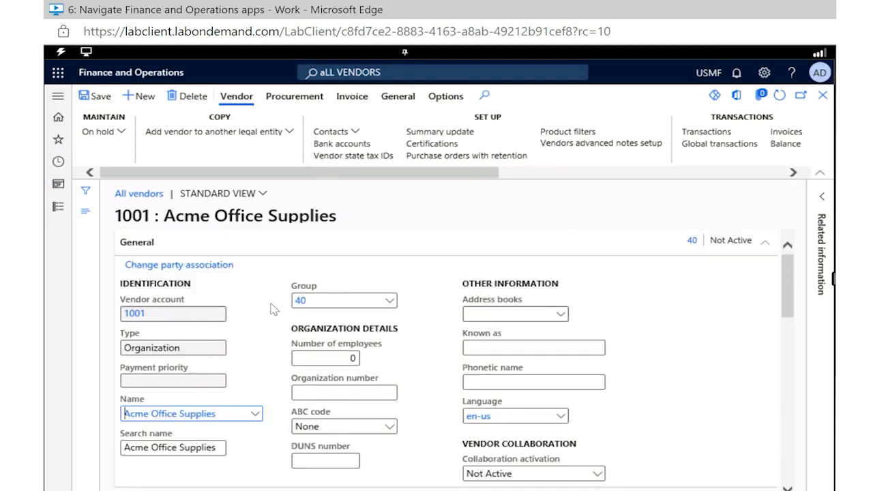
Step: Change the vendor's group to 20 (Services vendors) and decline replacing the personalized default accounts
right_click(334, 314)
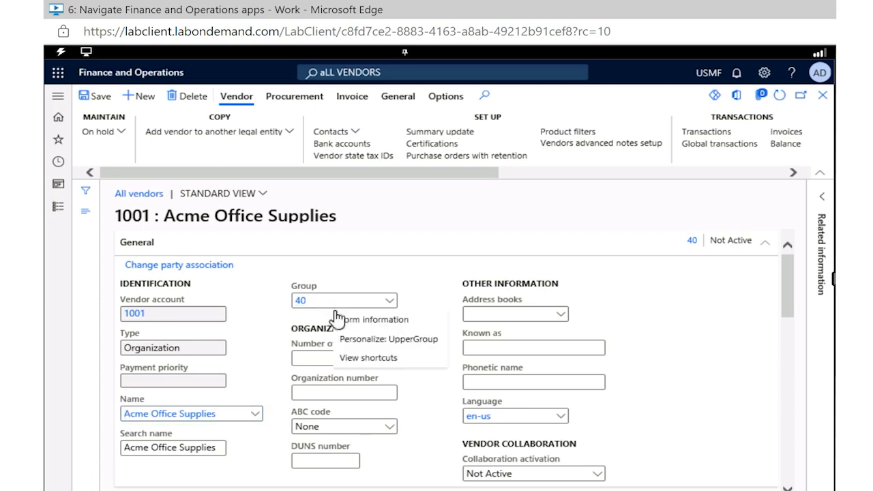
left_click(388, 306)
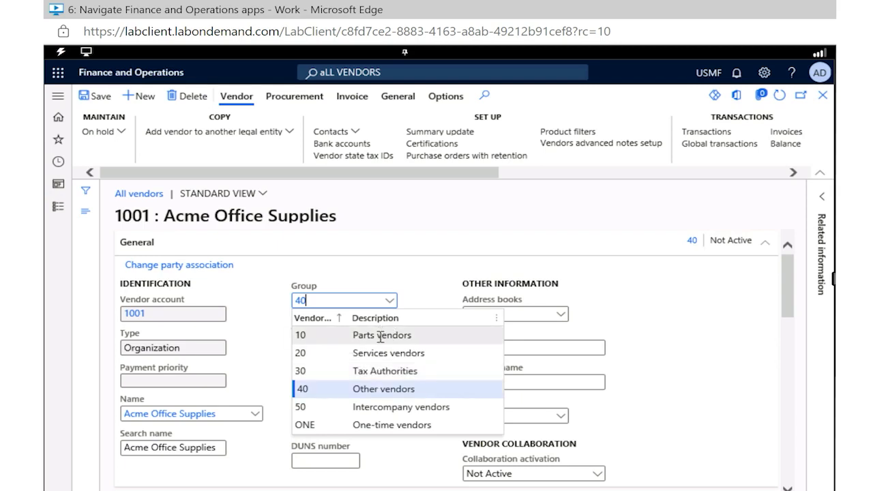
right_click(374, 355)
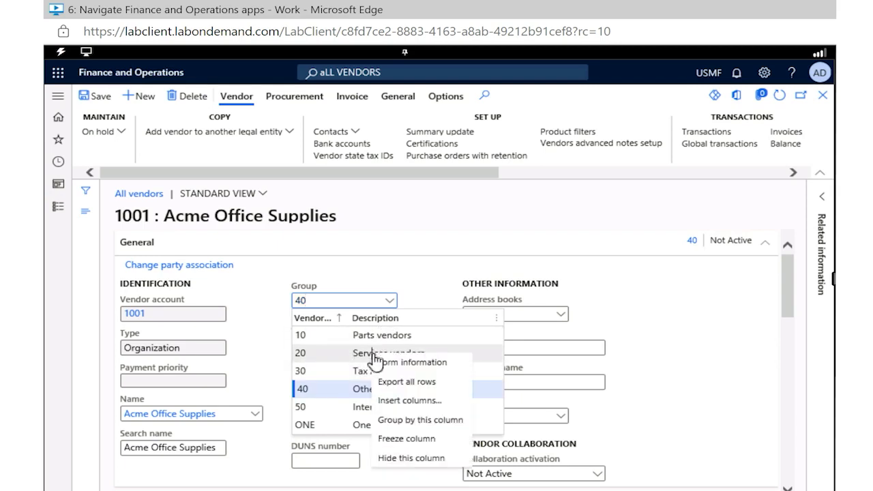
key("Escape")
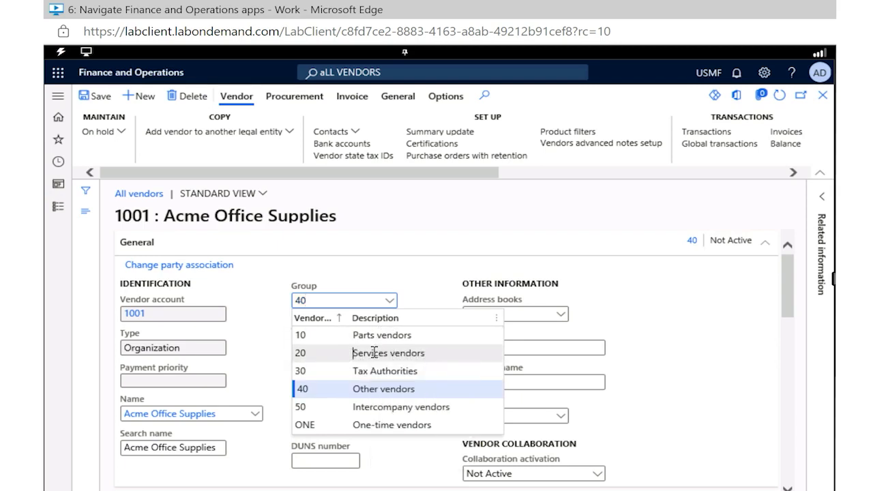
left_click(375, 353)
left_click(375, 352)
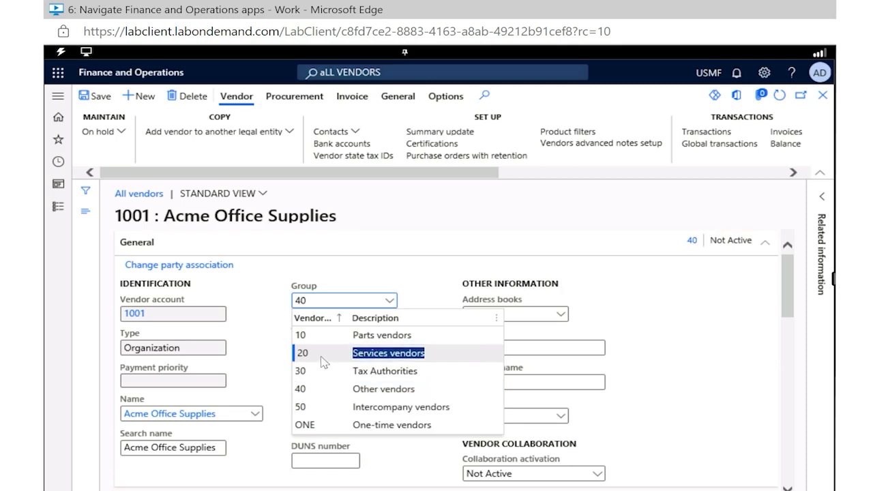
left_click(402, 270)
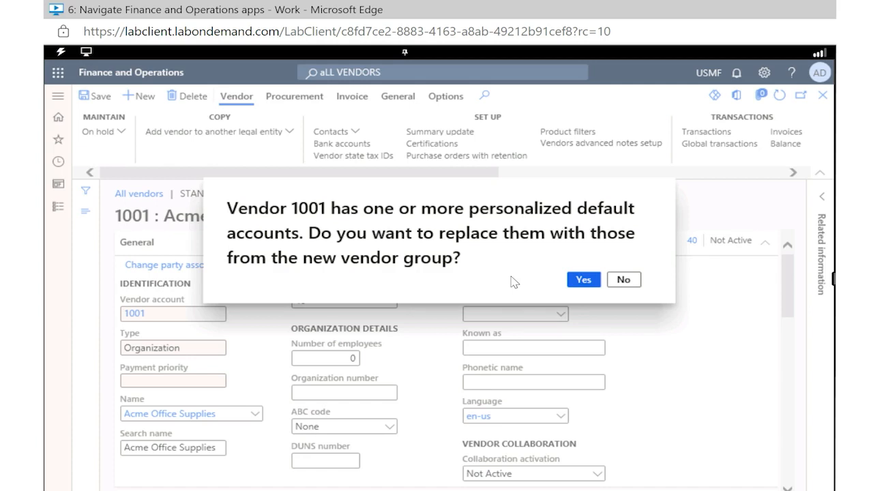
left_click(625, 282)
left_click(628, 280)
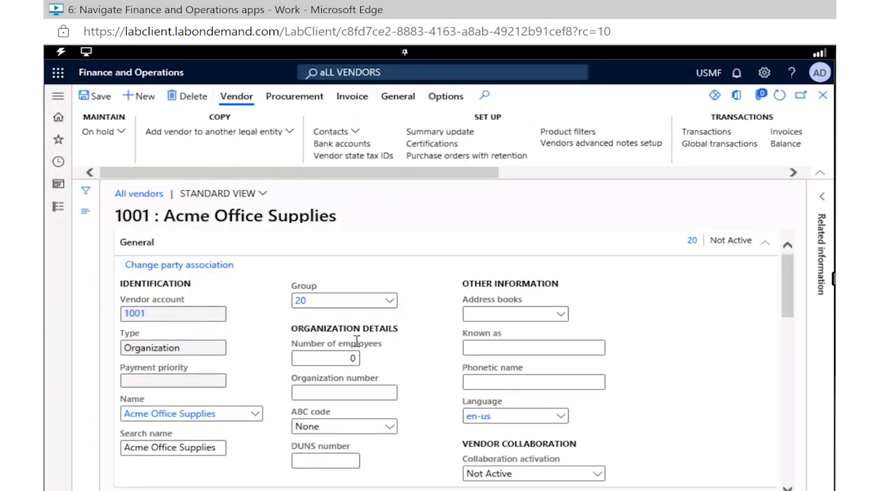
Step: Set the vendor's group to 40 (Other vendors), decline replacing the personalized default accounts, and save the record
left_click(388, 307)
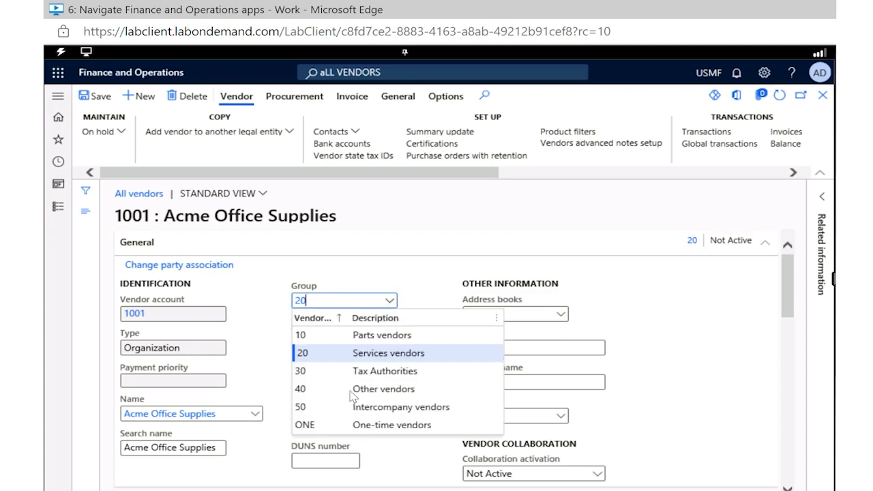
left_click(351, 393)
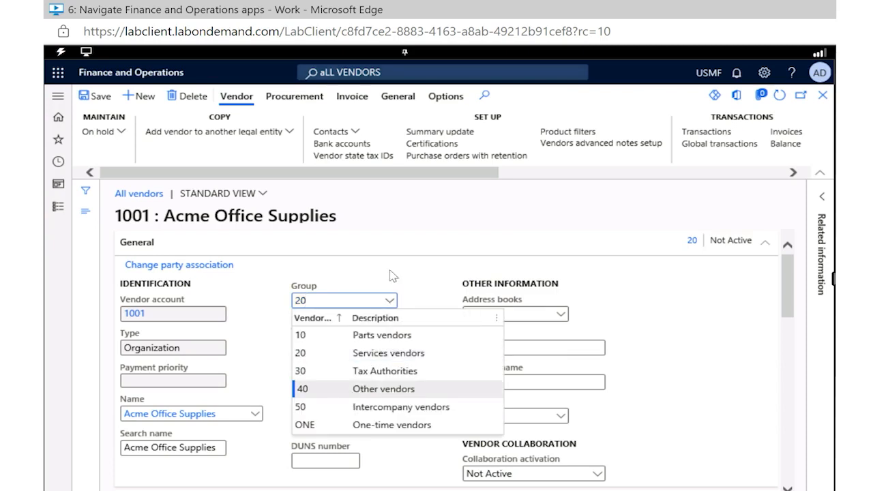
left_click(413, 270)
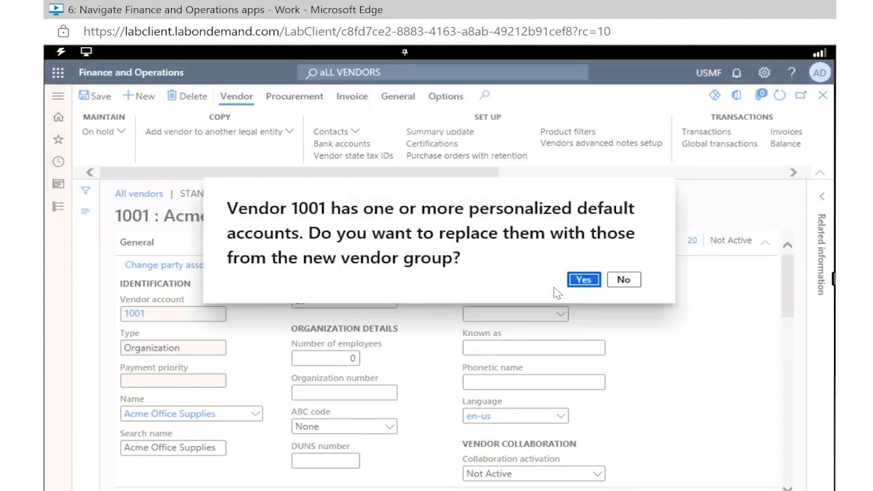
left_click(624, 281)
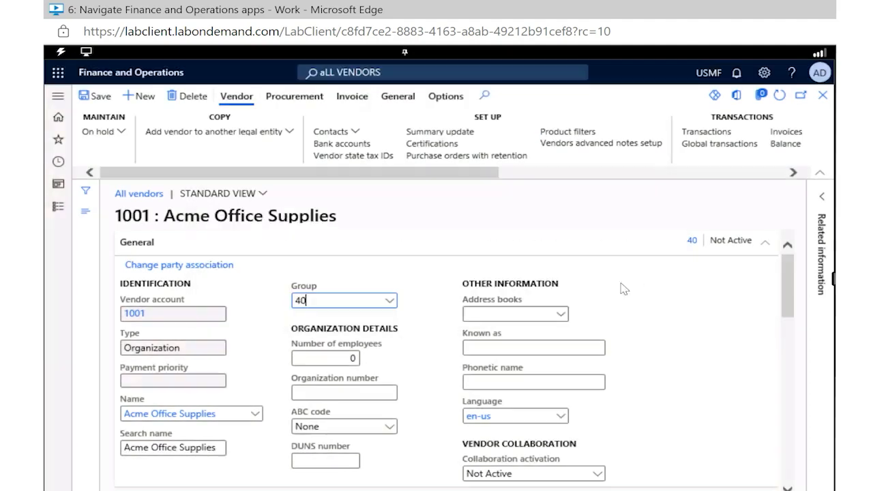
left_click(98, 102)
Step: Return to the home dashboard and look through its workspace tiles
left_click(58, 124)
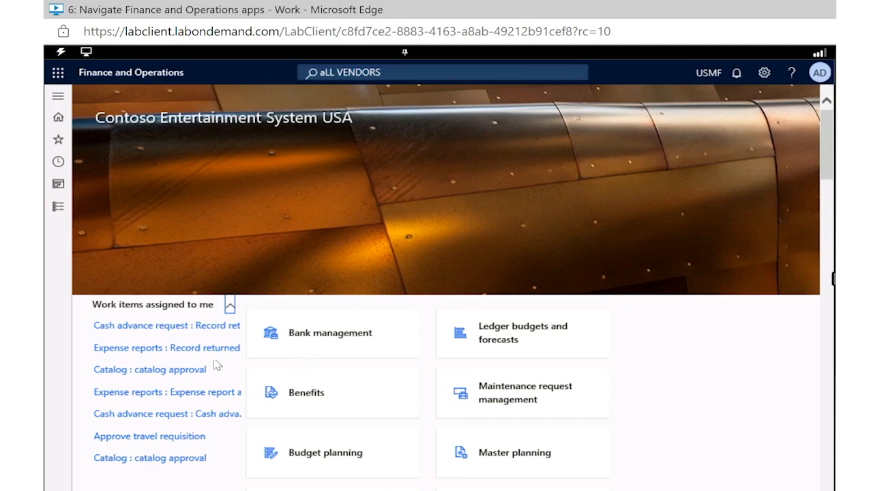
scroll(370, 413, "down", 5)
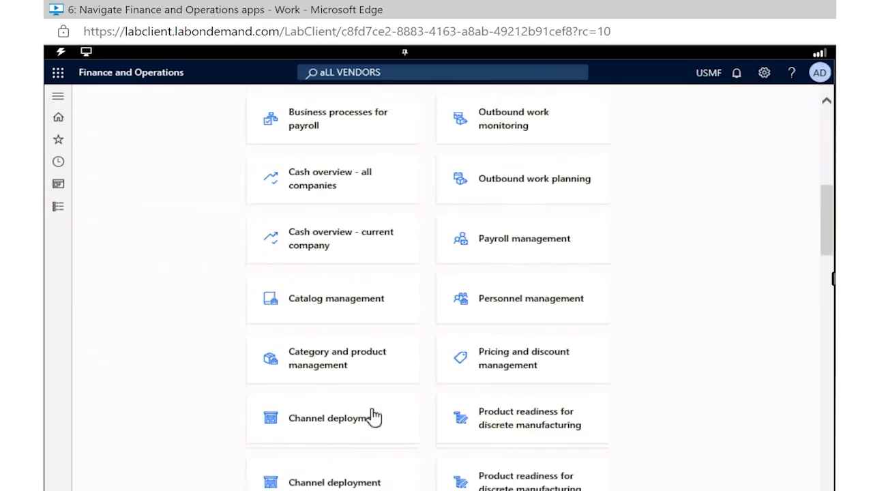
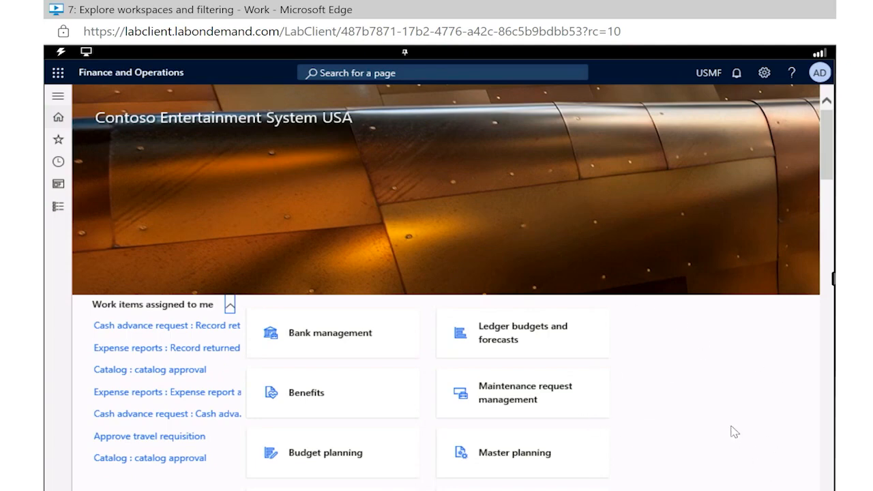
Step: Personalize the dashboard's tile container to add a new workspace, and locate its My workspace 1 tile
right_click(649, 381)
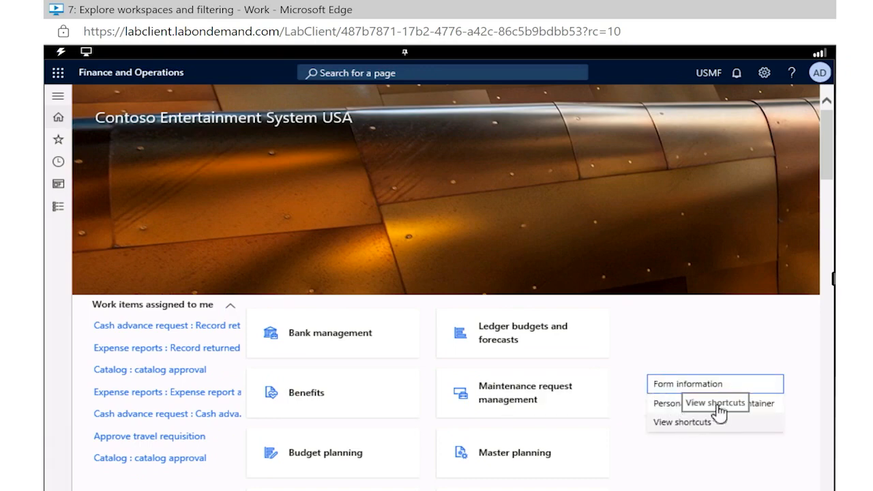
left_click(765, 406)
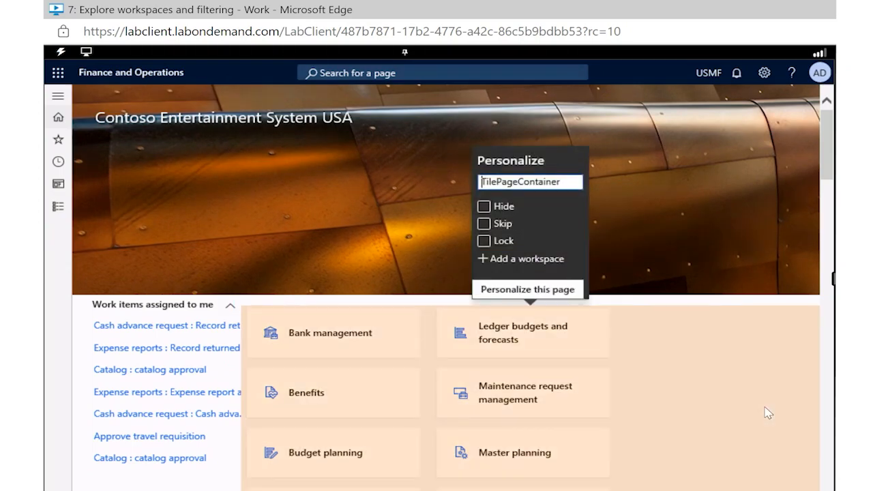
left_click(504, 262)
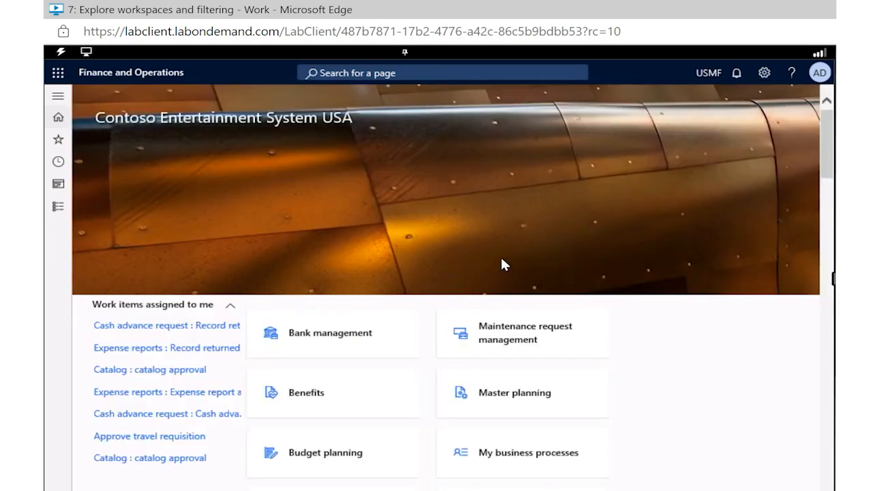
left_click(589, 392)
scroll(589, 400, "down", 15)
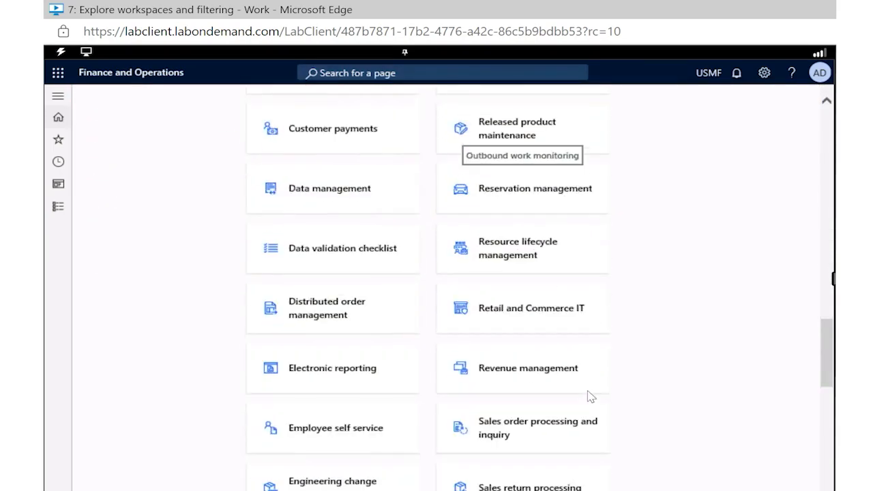
scroll(590, 400, "down", 3)
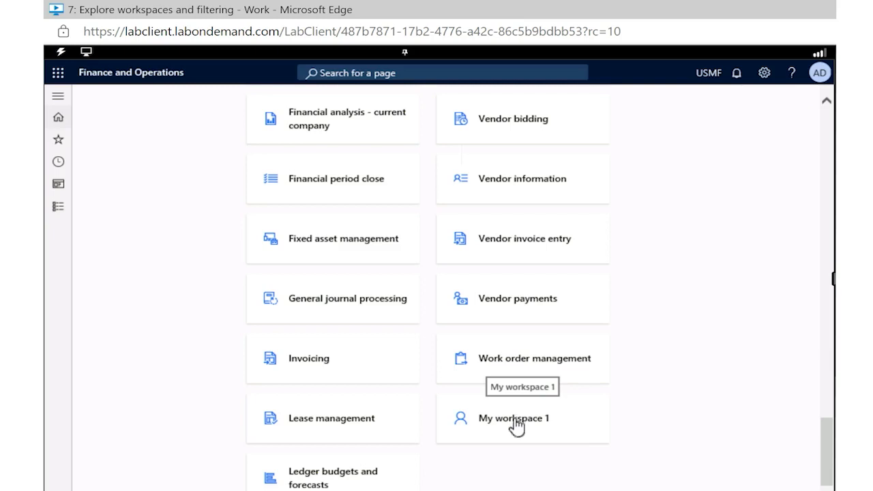
Step: Try to rename the My workspace 1 tile to the owner's first name in possessive form followed by "Workspace"
right_click(516, 424)
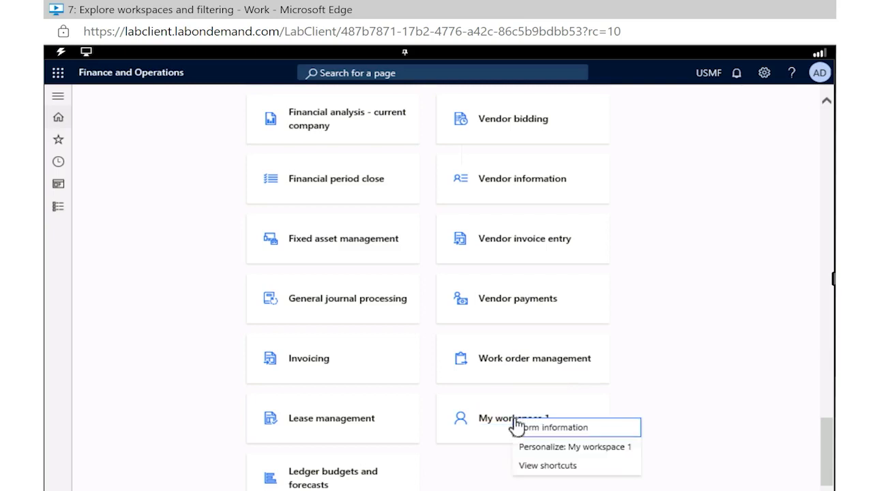
left_click(551, 447)
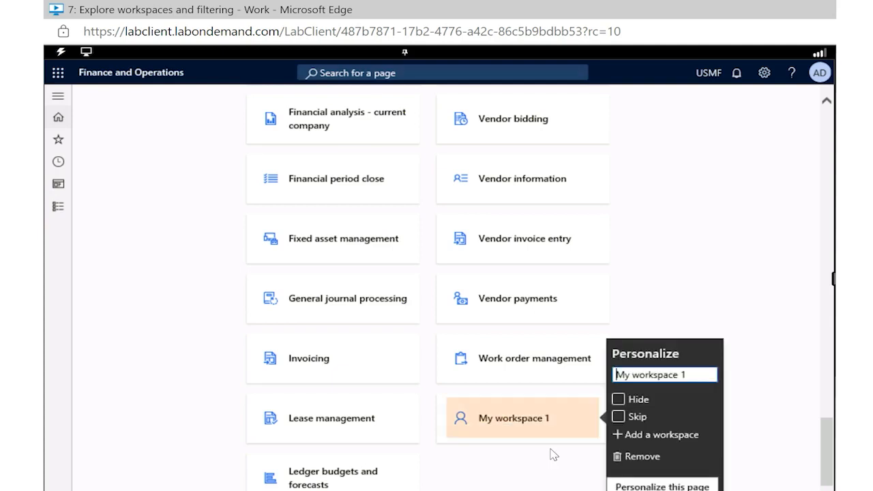
triple_click(648, 375)
type("Chelsea's Workspace")
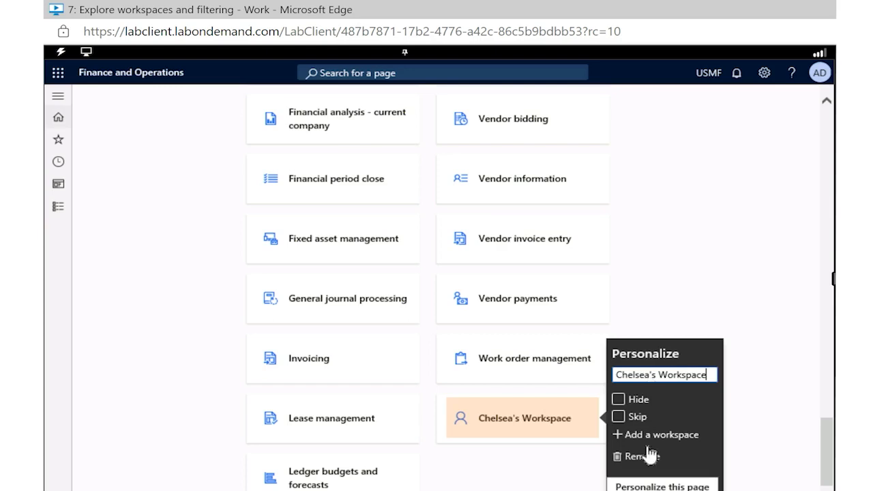
Step: Try to move the custom workspace tile to another spot on the dashboard while personalizing the page
left_click(650, 487)
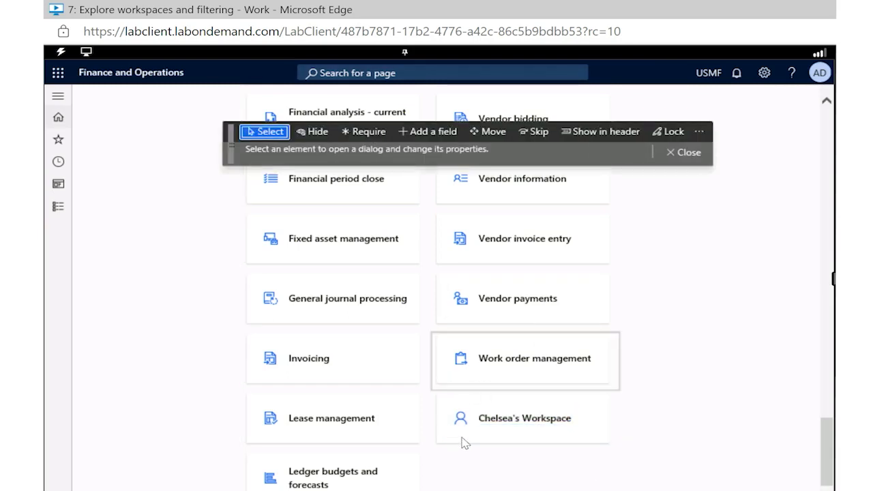
left_click(487, 132)
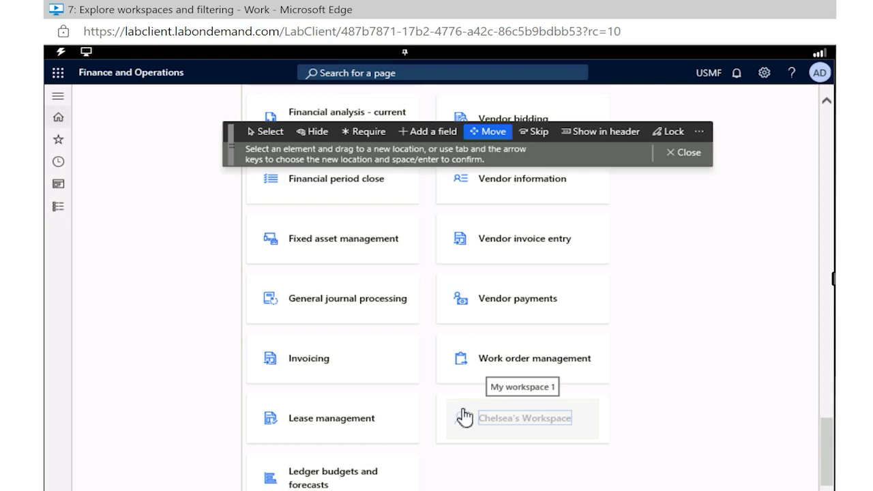
left_click_drag(463, 411, 712, 386)
scroll(584, 399, "down", 15)
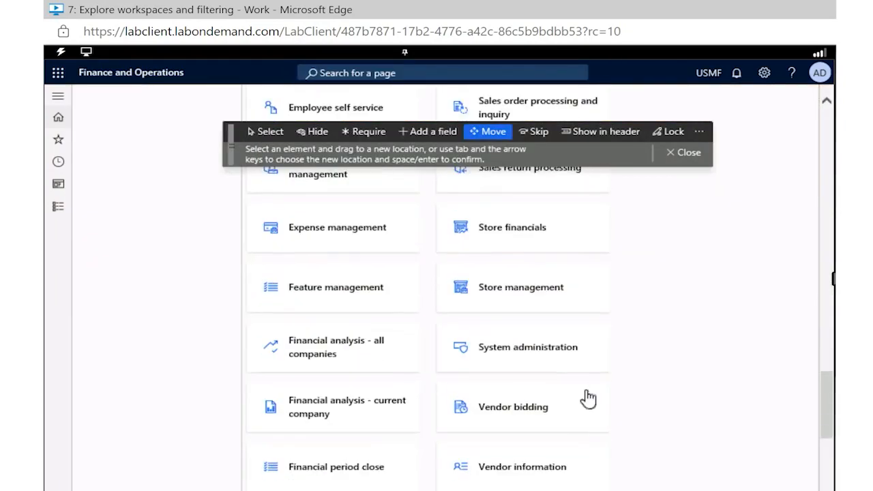
left_click(253, 131)
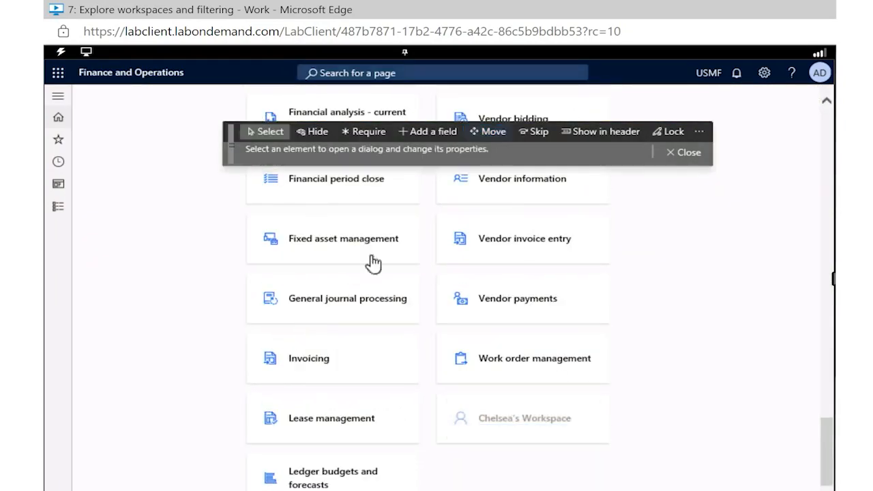
left_click(472, 424)
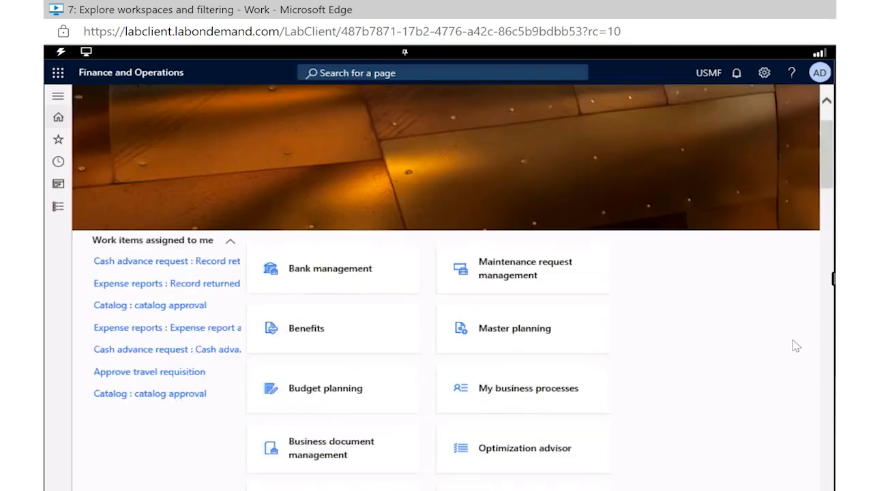
Step: Rename the My workspace 1 tile to the owner's first name in possessive form plus "Workspace" and close its personalization
scroll(791, 345, "down", 10)
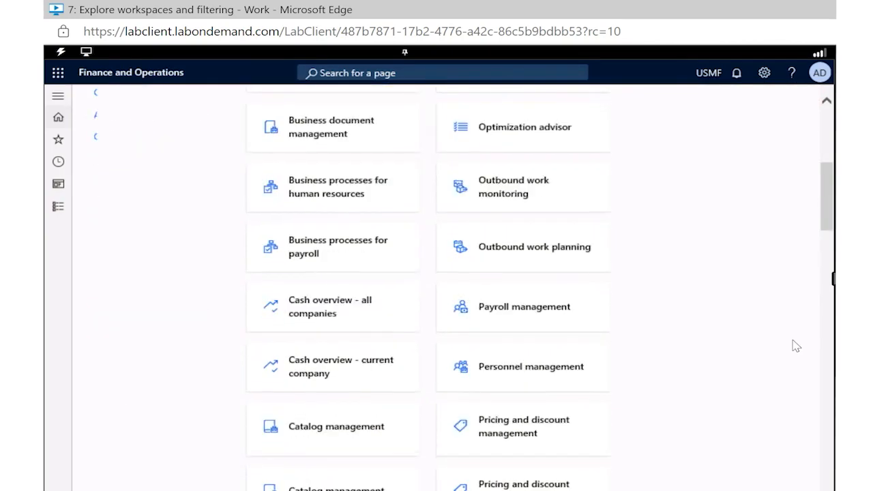
scroll(796, 345, "down", 5)
scroll(794, 346, "down", 5)
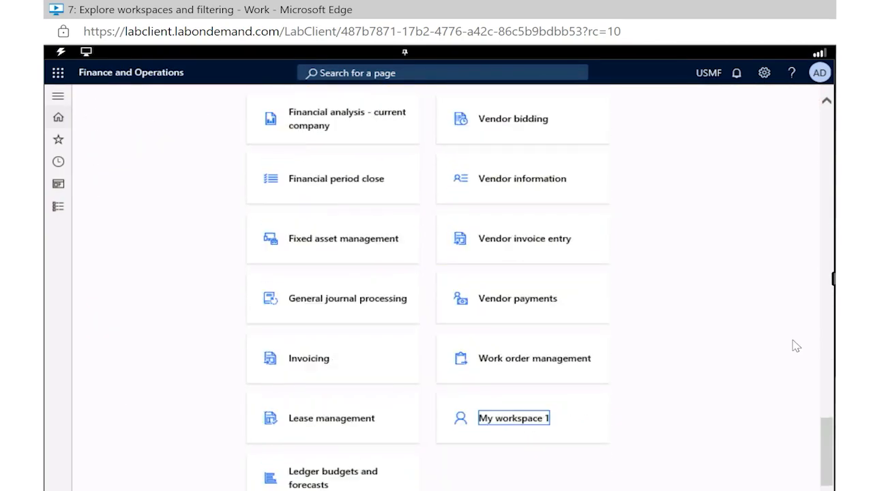
right_click(515, 428)
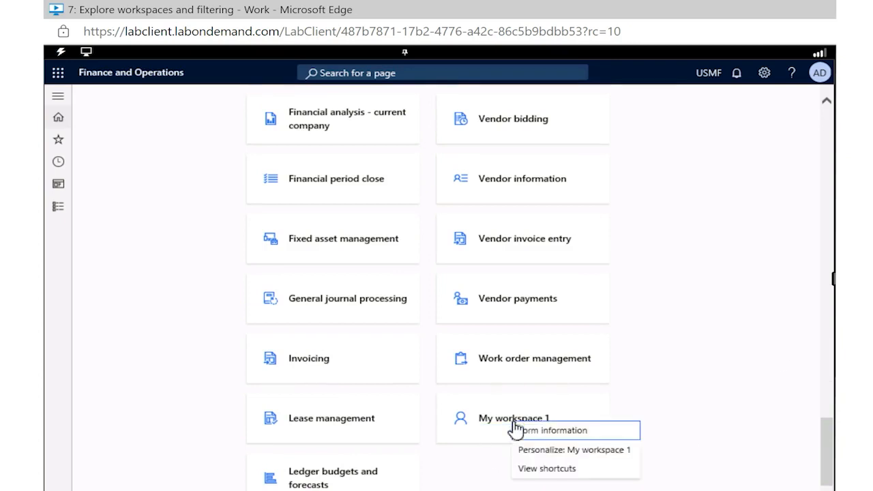
left_click(553, 452)
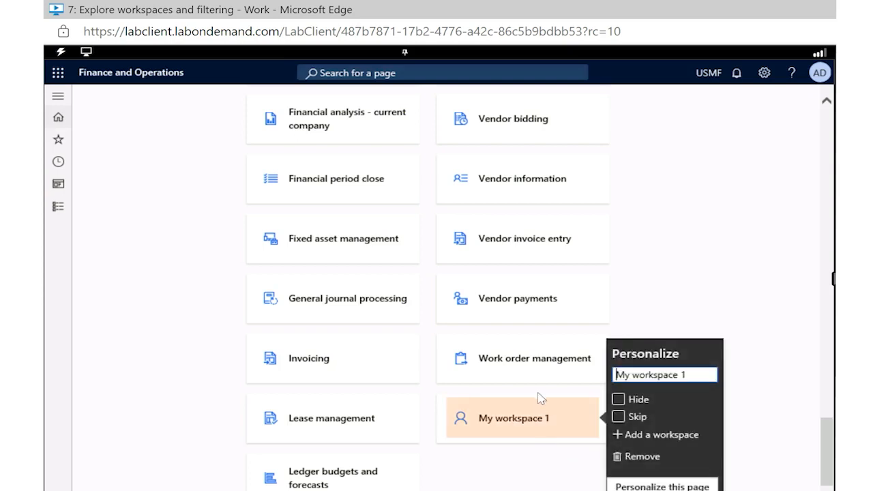
triple_click(658, 375)
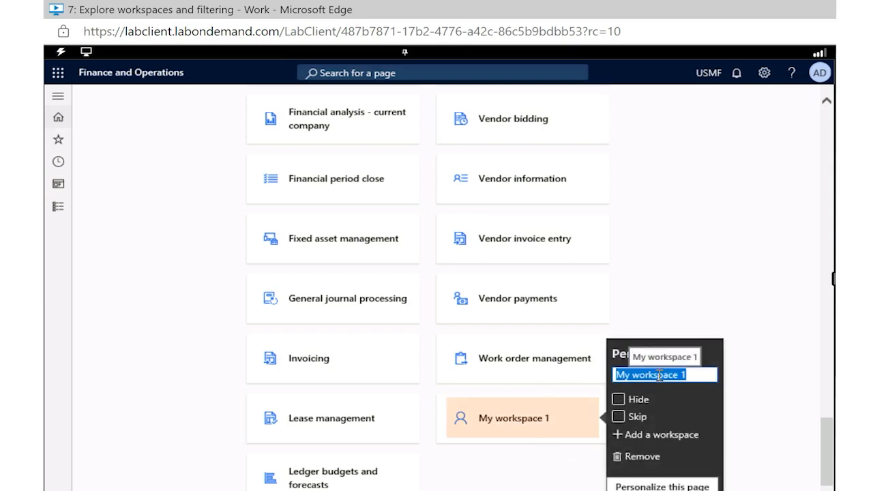
type("Chelsea's Workspace")
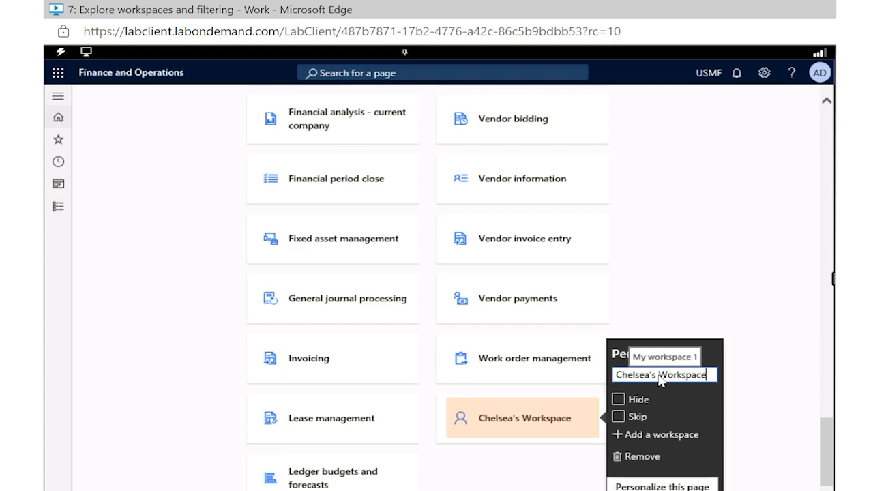
left_click(718, 256)
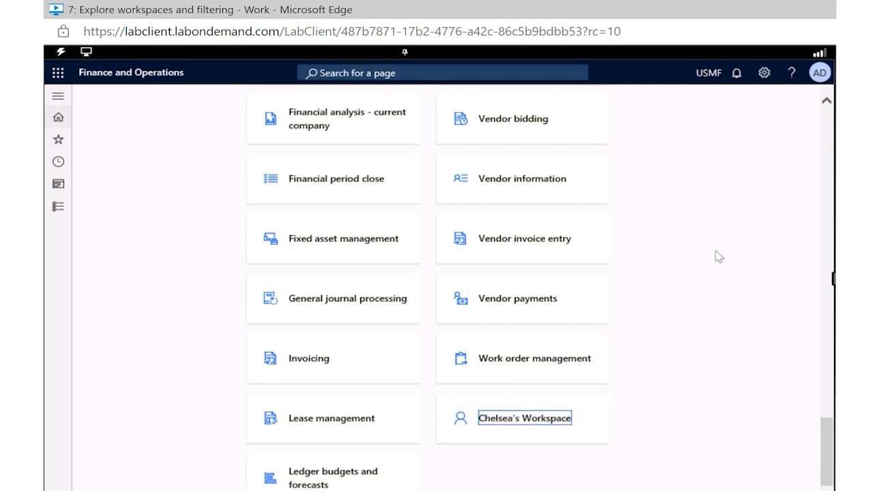
Step: Find the All Vendors page through page search and open the vendor list
scroll(448, 146, "up", 10)
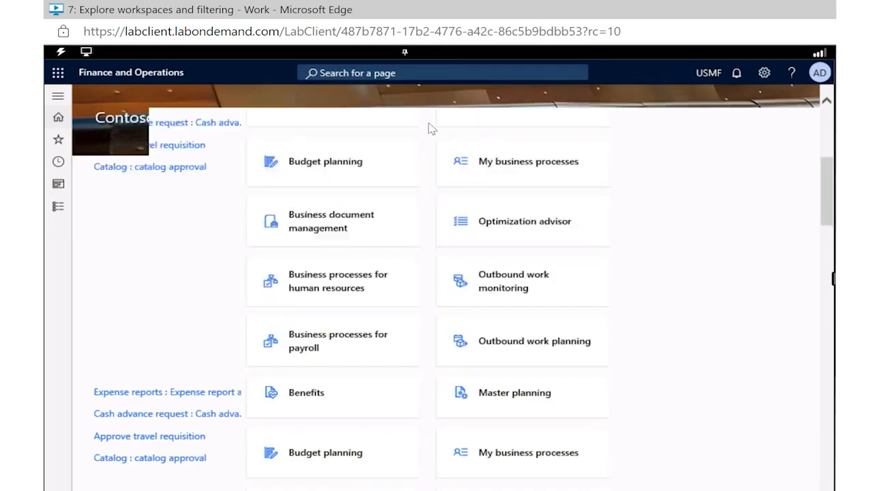
left_click(384, 73)
type("All")
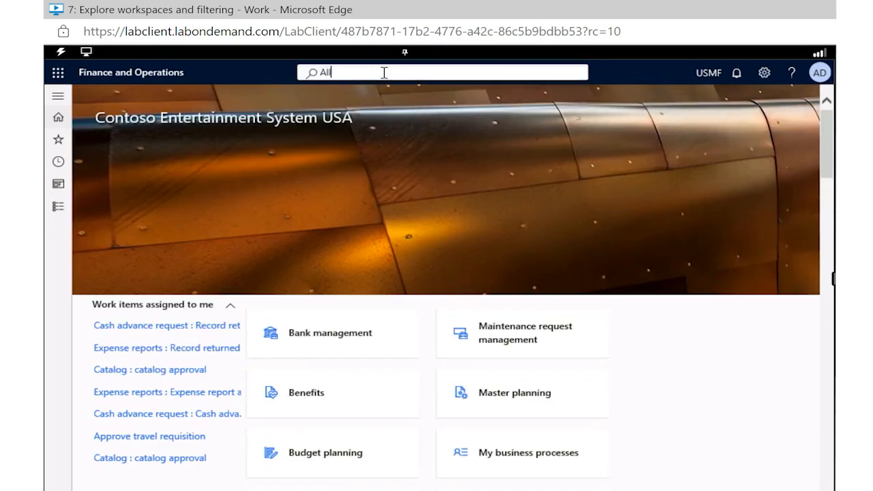
type(" Vendors")
key("Return")
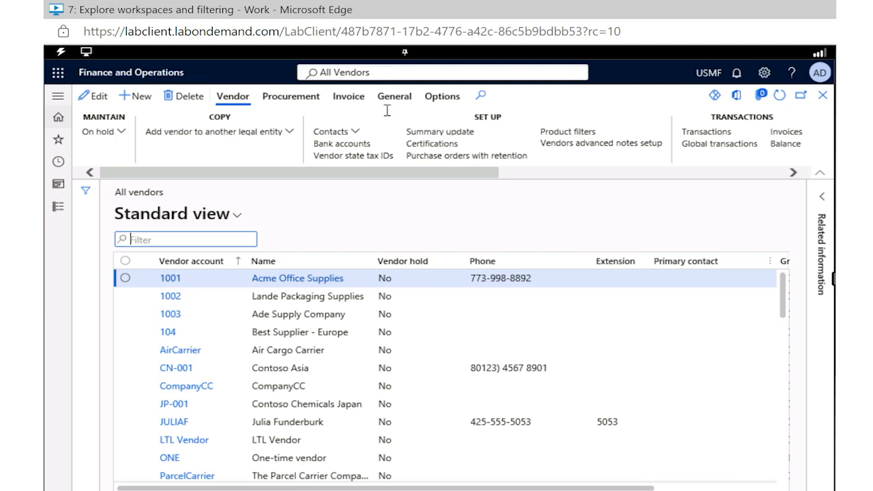
Step: Start adding the All vendors page to a workspace and choose the renamed personal workspace as the destination
left_click(444, 103)
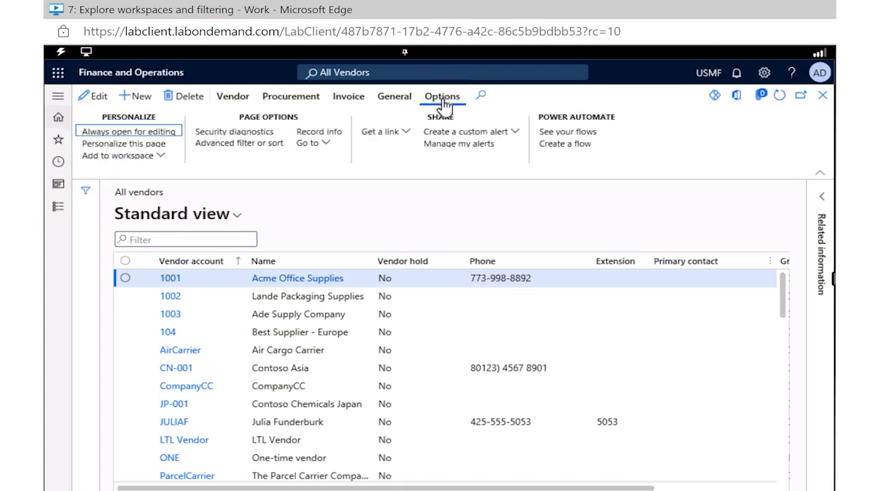
left_click(161, 157)
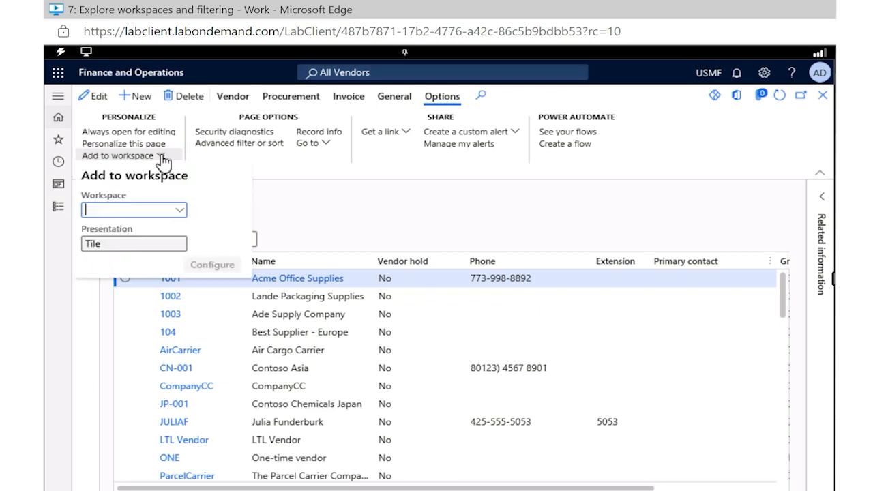
left_click(180, 211)
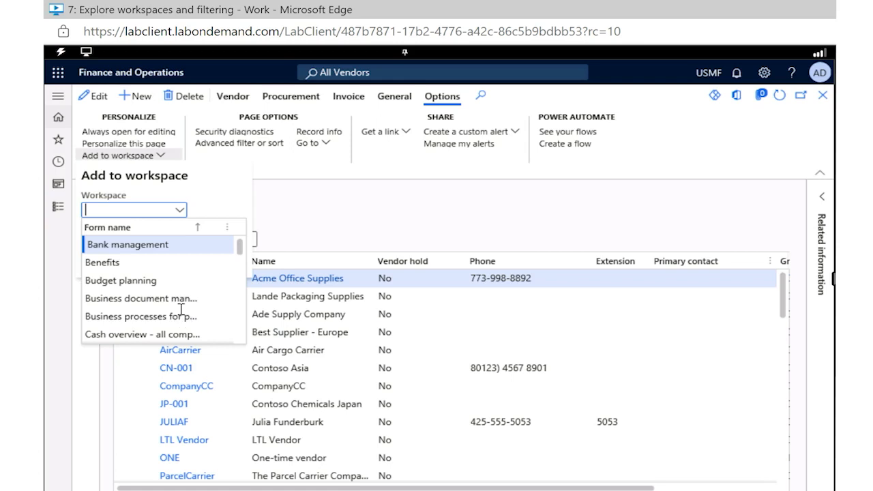
scroll(182, 311, "down", 3)
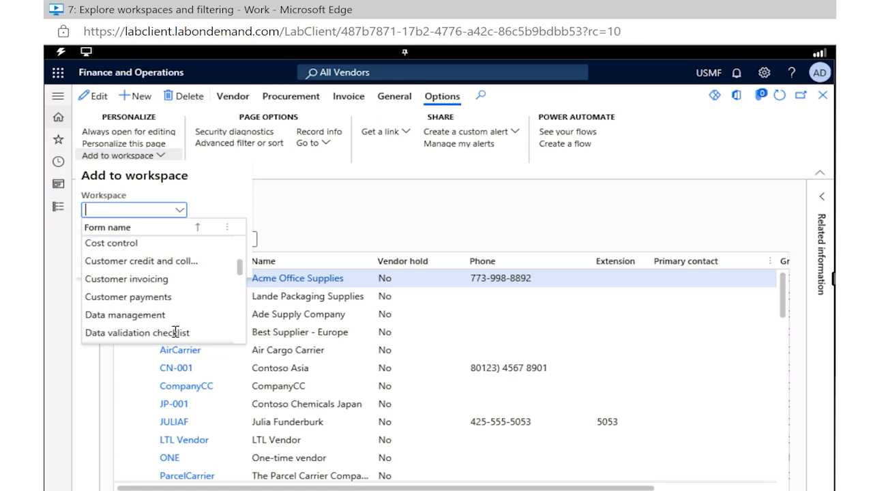
scroll(184, 331, "down", 5)
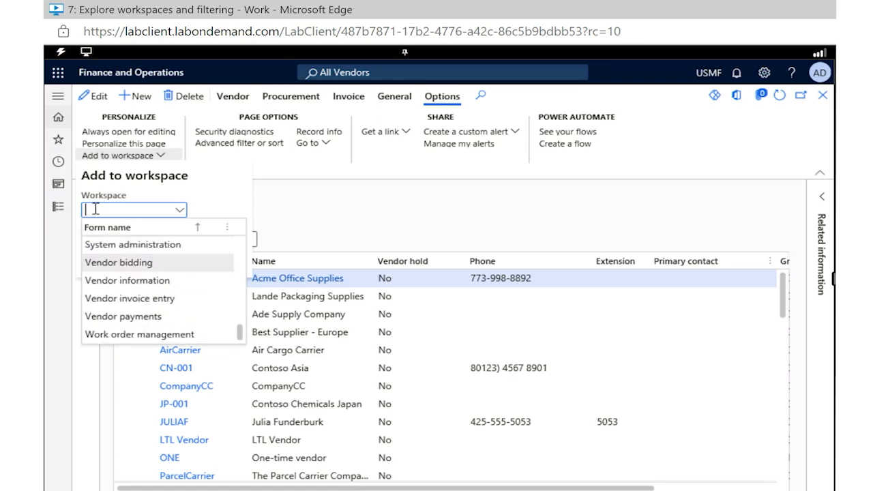
type("Chelsea")
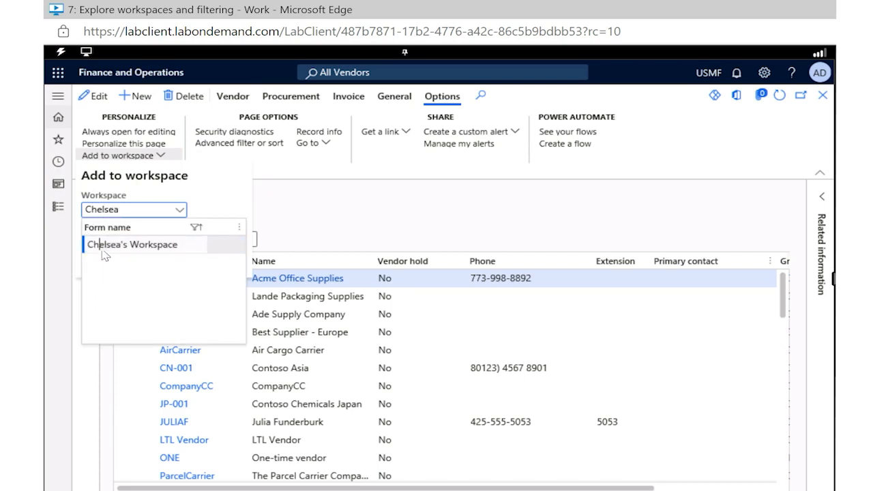
left_click(179, 250)
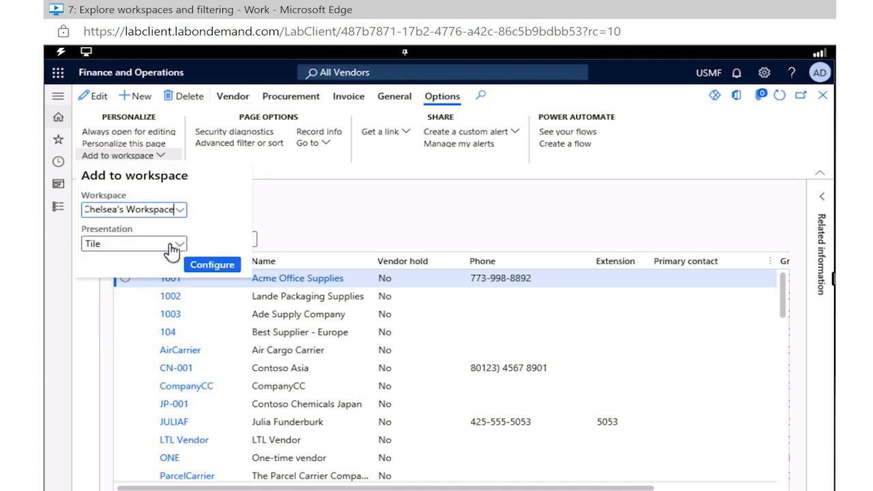
Step: Keep the Tile presentation and add the vendor list as a tile named Standard view with its count shown
left_click(176, 247)
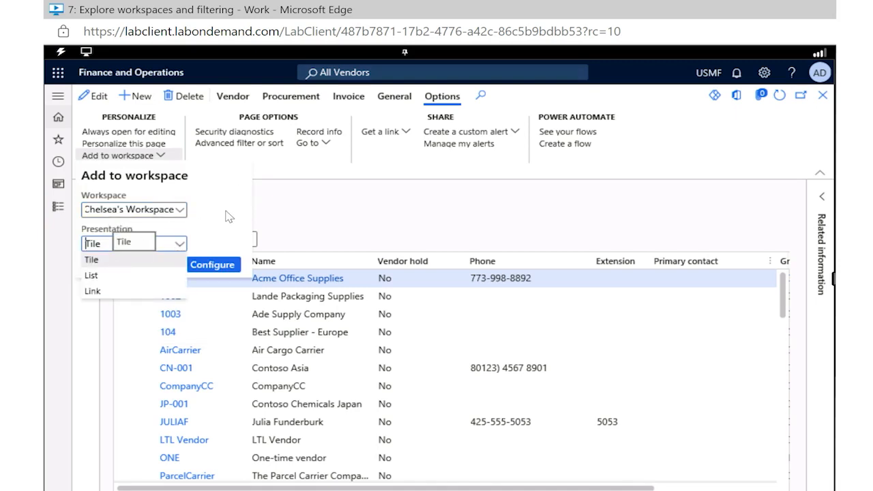
left_click(216, 271)
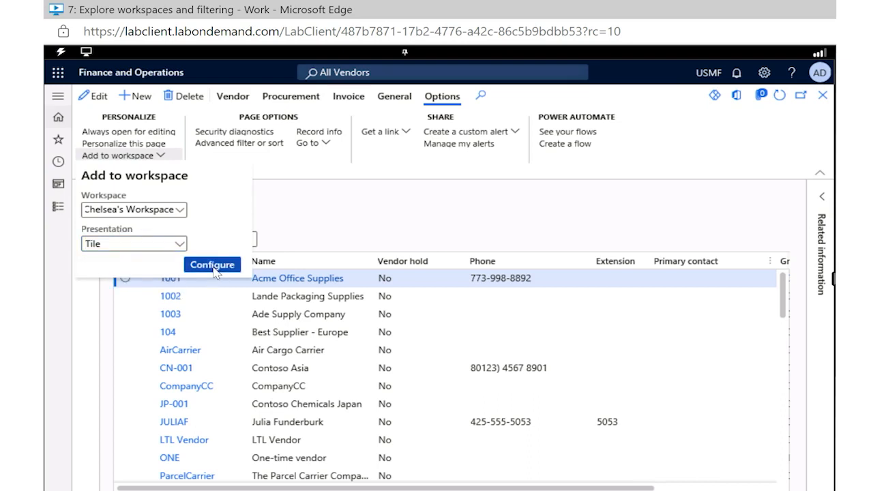
left_click(212, 265)
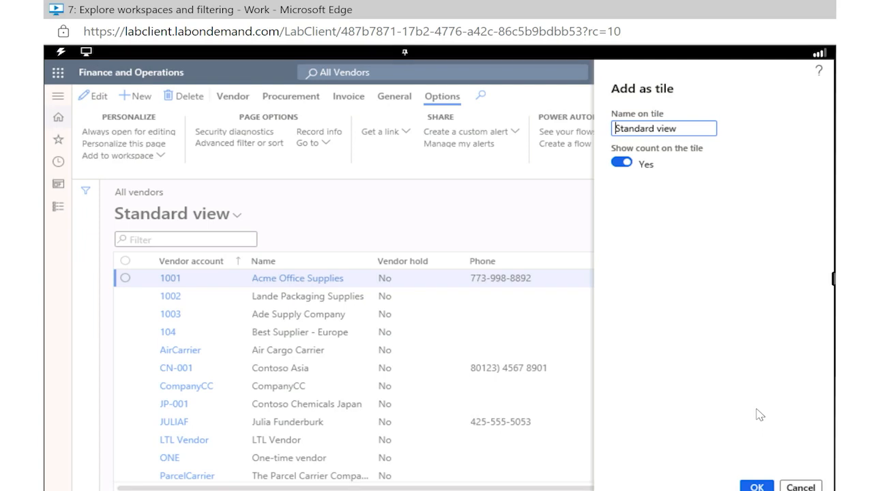
left_click(756, 487)
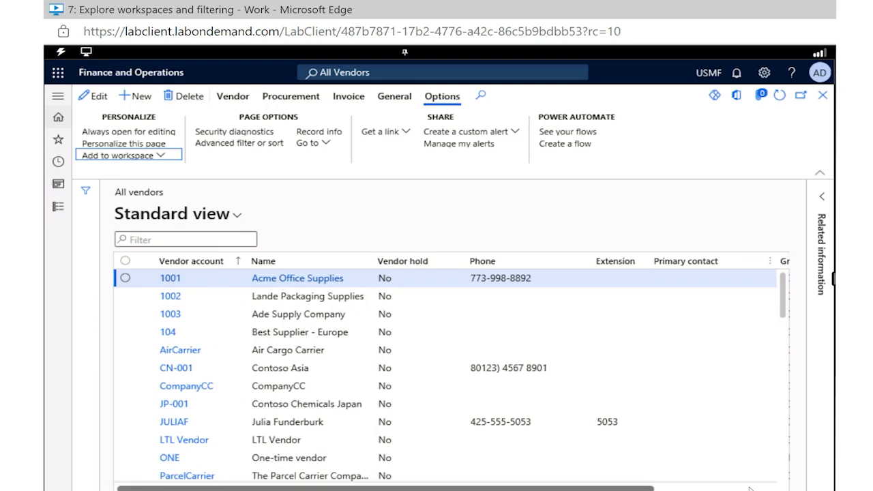
Step: Return to the home page, open the My workspace 1 tile, and open the vendor list through its Standard view tile
left_click(60, 121)
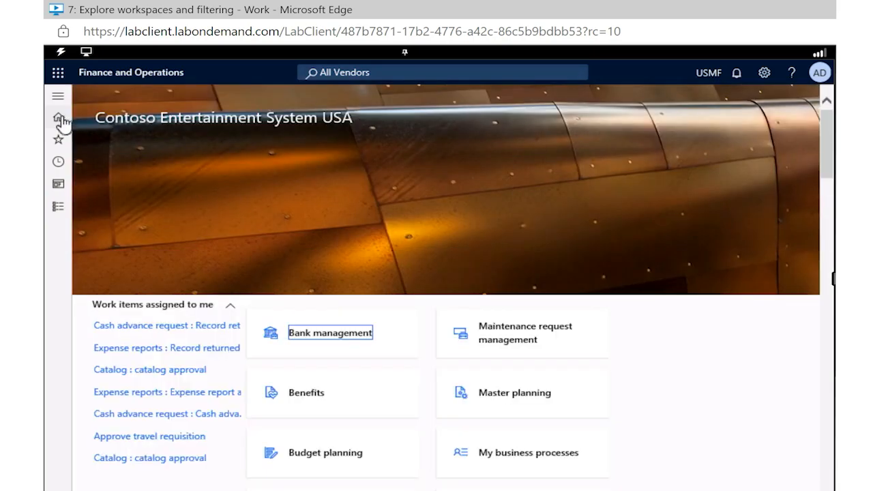
scroll(261, 147, "down", 15)
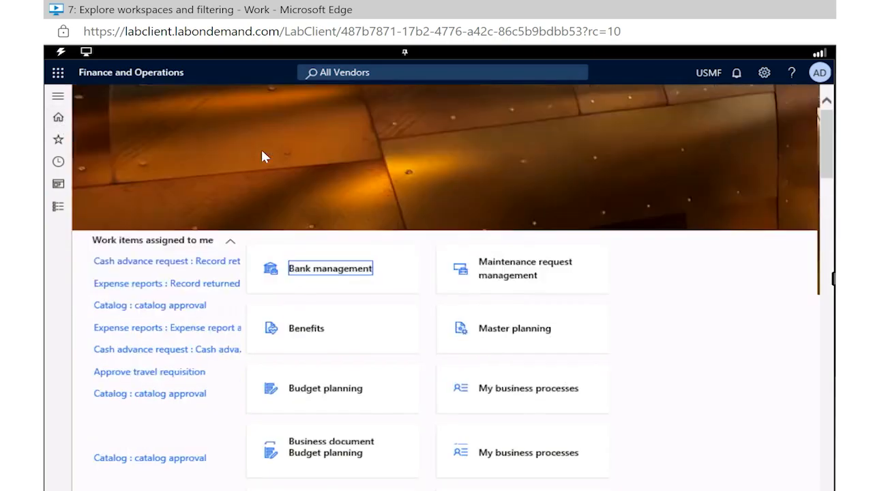
scroll(471, 338, "down", 5)
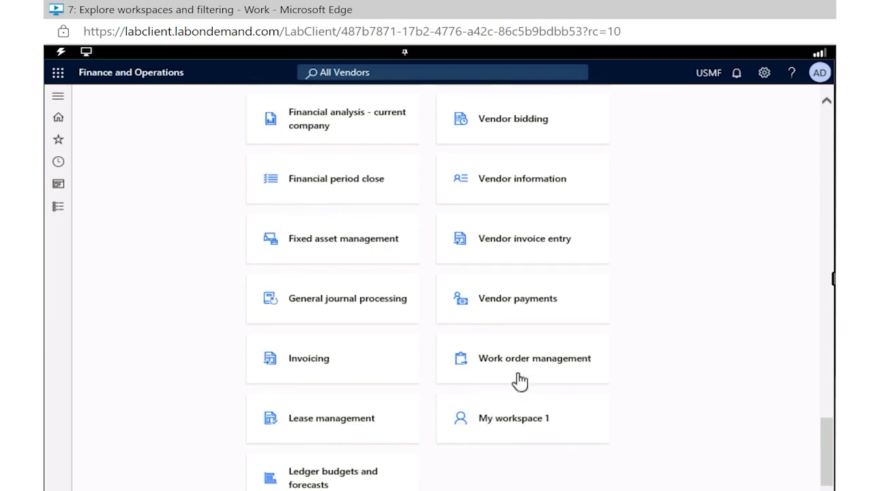
scroll(519, 383, "up", 1)
scroll(519, 382, "up", 12)
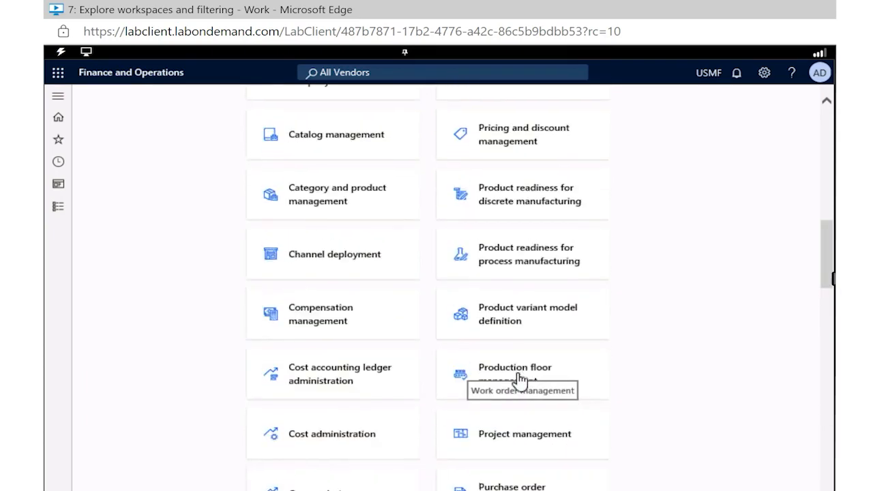
scroll(520, 409, "down", 10)
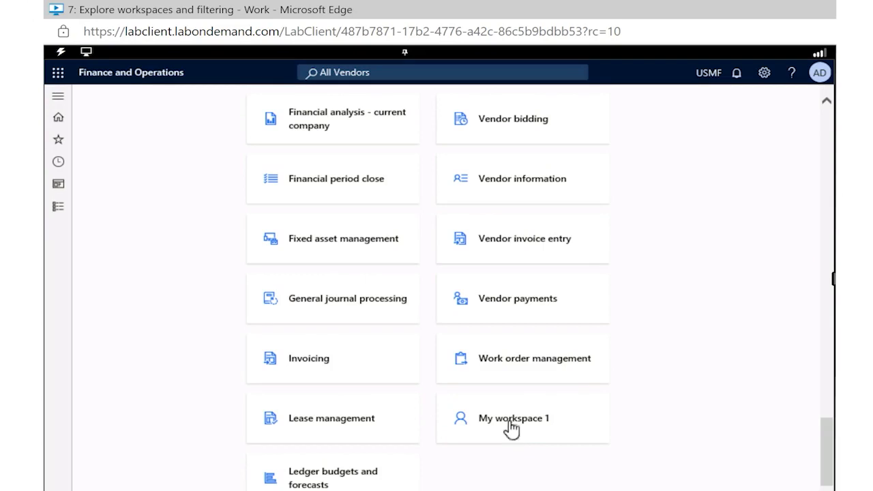
left_click(511, 423)
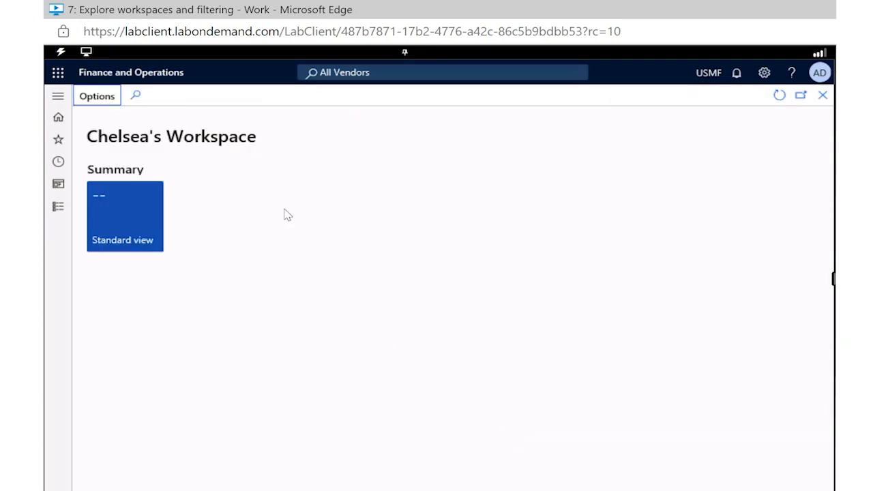
left_click(117, 223)
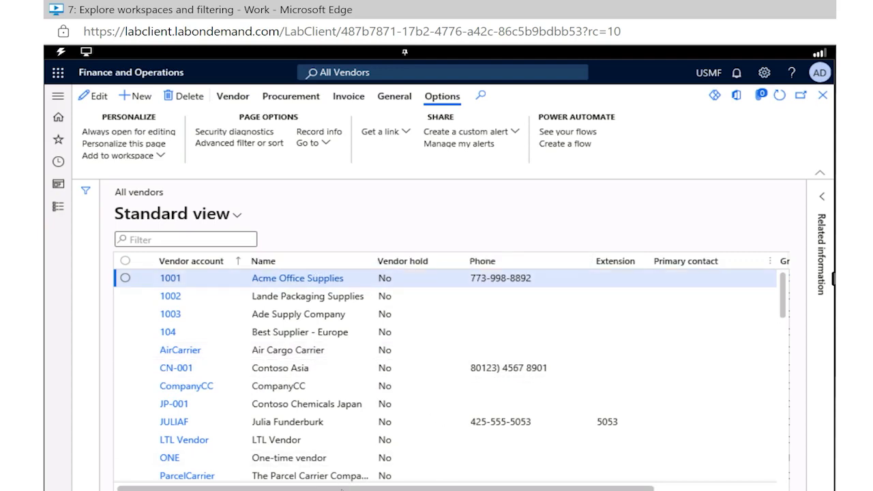
Step: Try to filter the vendor list's Group column to exactly 30, choosing Tax Authorities from the vendor group lookup
left_click_drag(465, 488, 576, 487)
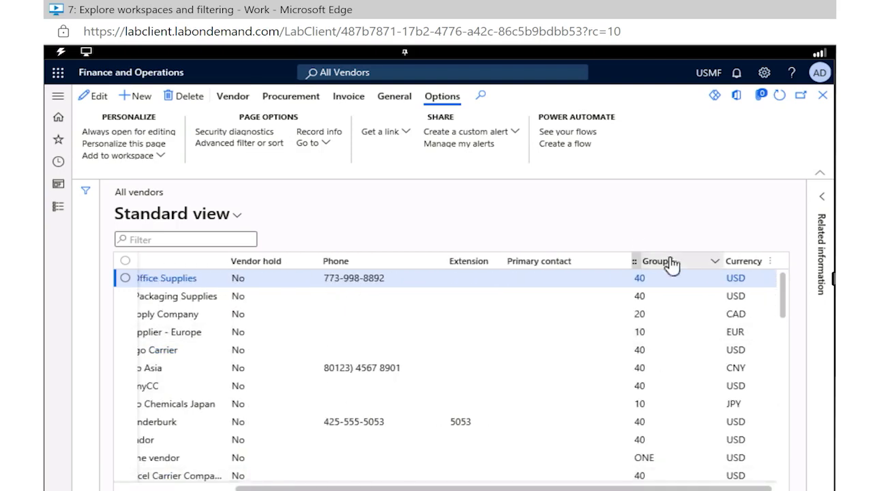
left_click(714, 262)
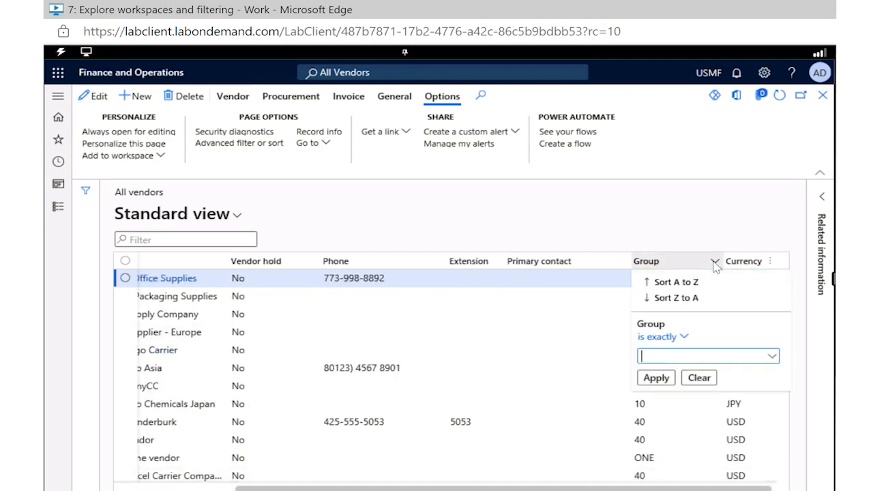
left_click(772, 356)
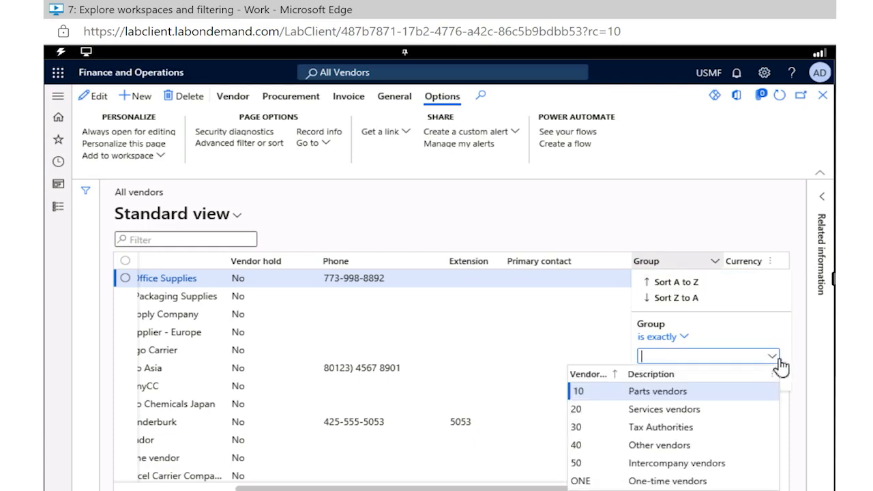
left_click(644, 427)
left_click(612, 428)
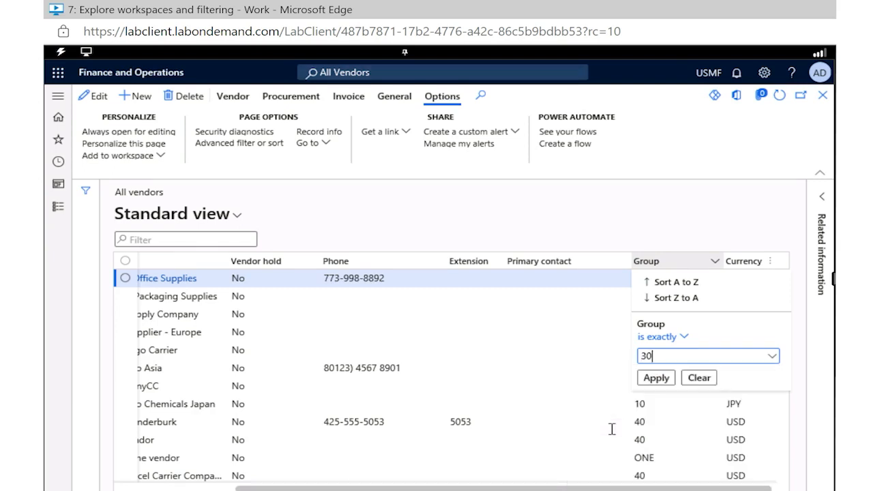
left_click(652, 379)
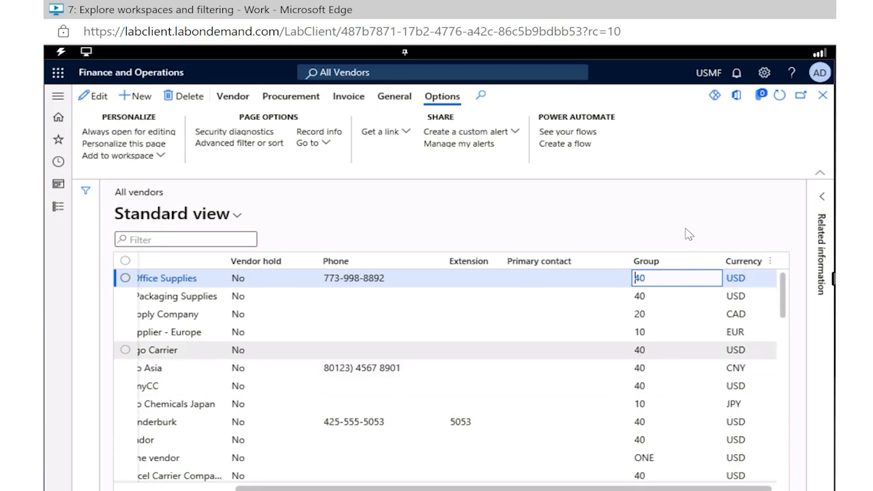
Step: Filter the vendor list so that Group is exactly 30 and look through the filtered vendors
left_click(715, 263)
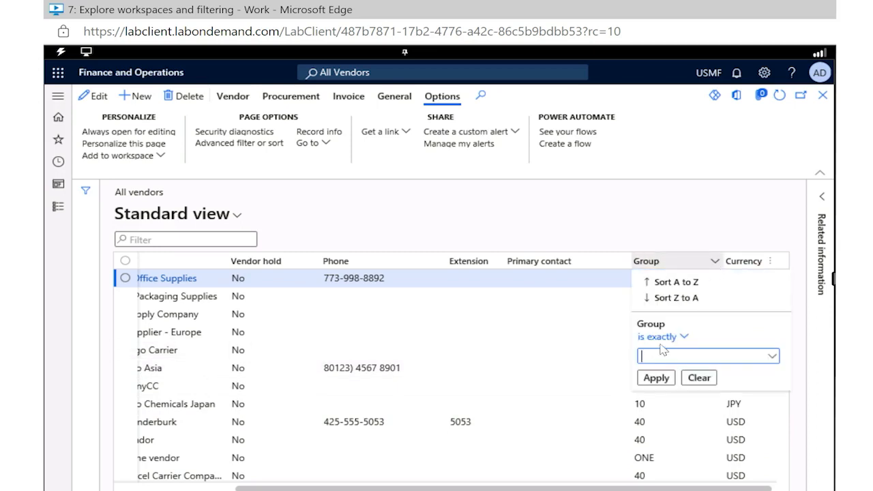
type("30")
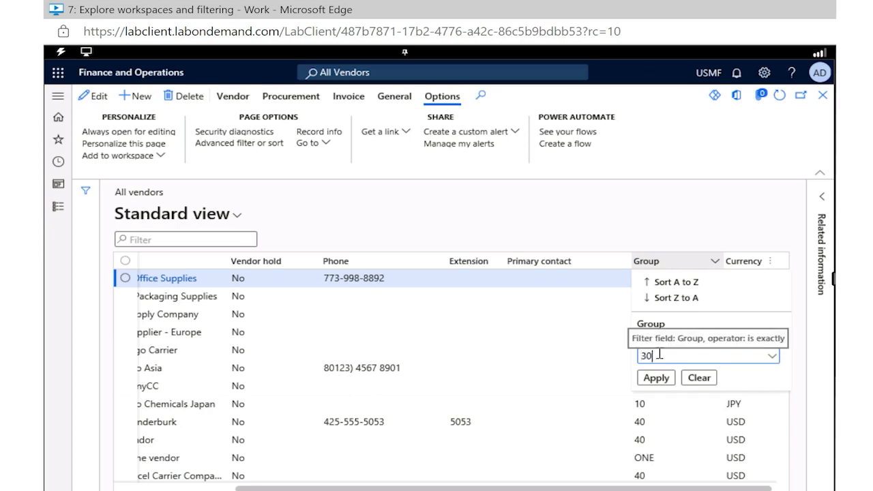
left_click(649, 378)
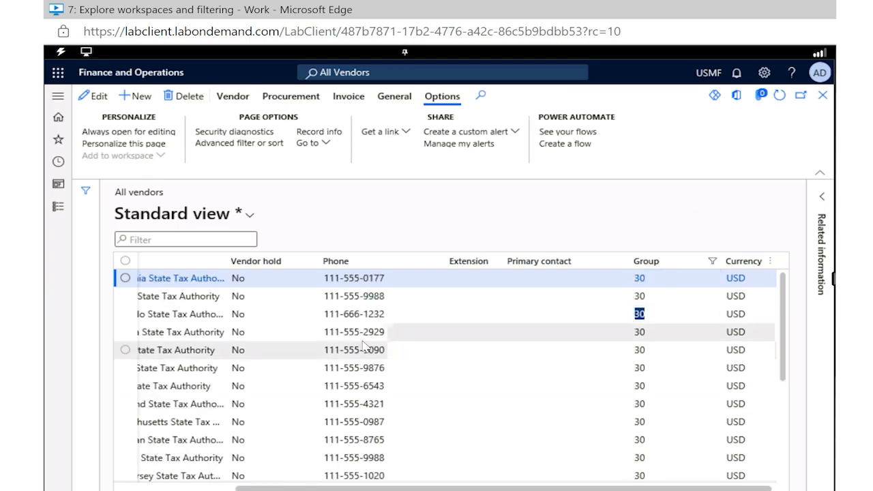
scroll(364, 341, "down", 2)
scroll(363, 341, "up", 2)
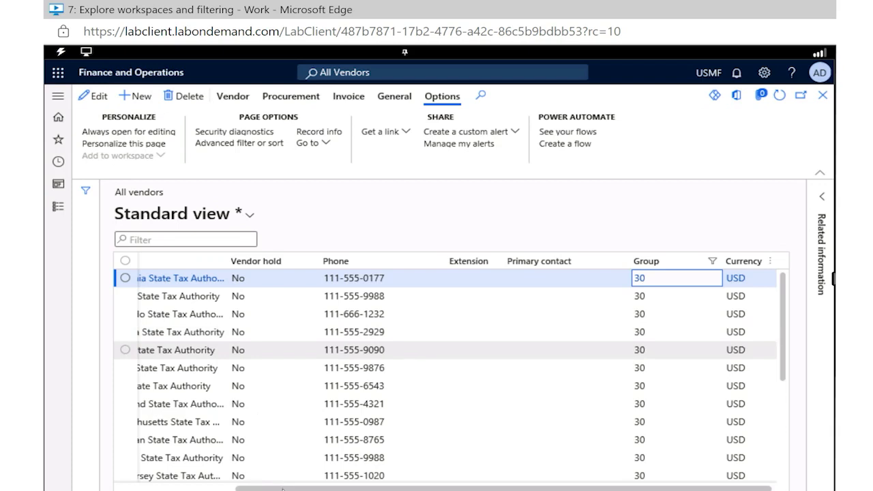
Step: Sort the filtered vendor list by Name from Z to A
scroll(190, 489, "left", 5)
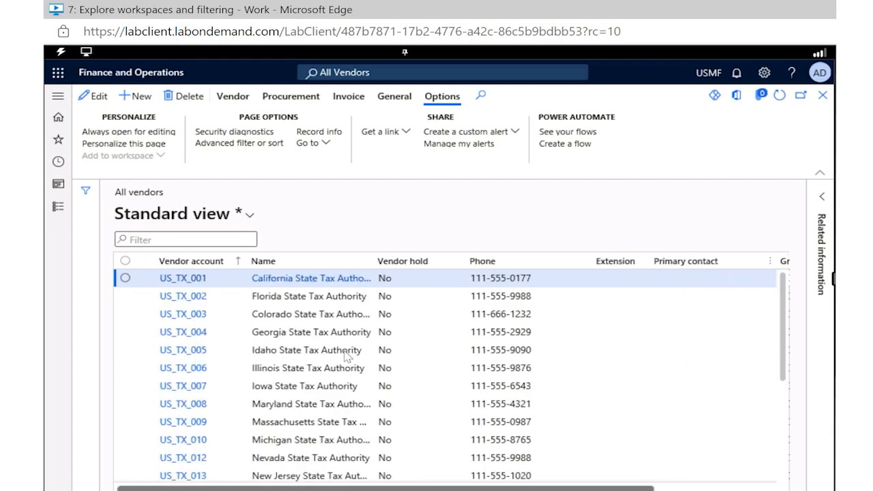
left_click(367, 262)
left_click(304, 301)
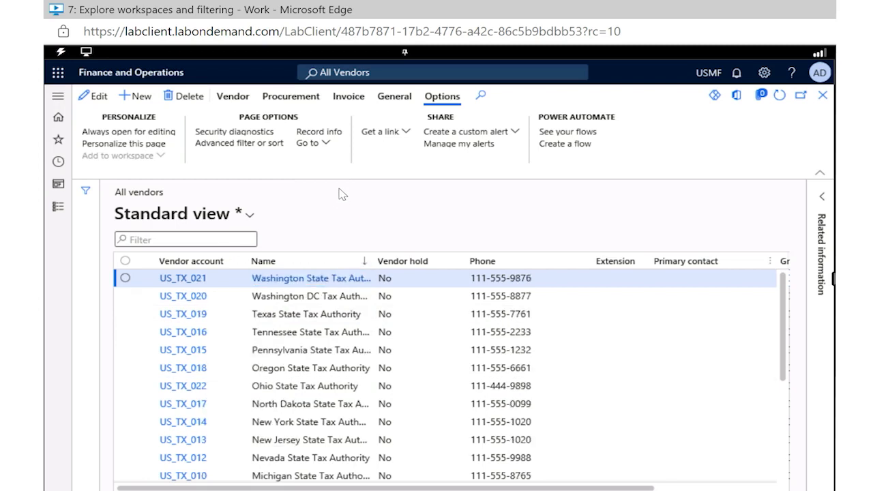
Step: Save the filtered and sorted vendor list as a new view named Vendor 30 List Z-A, not pinned as default
left_click(250, 215)
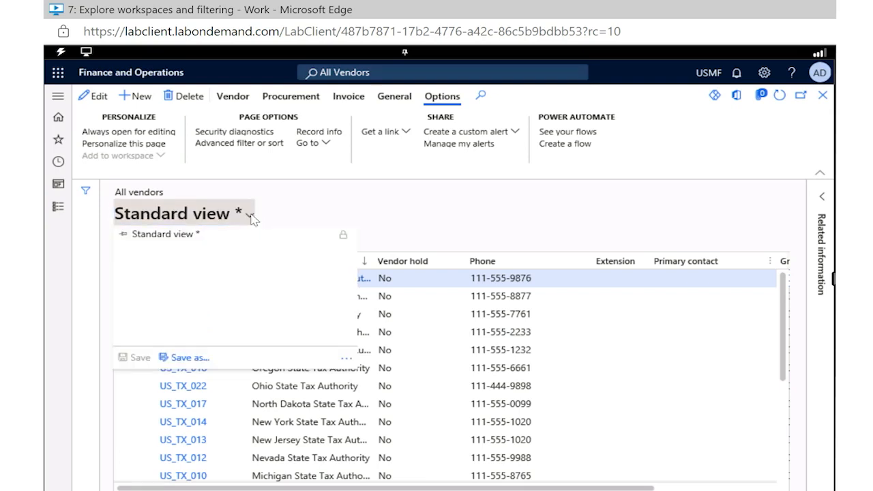
left_click(178, 361)
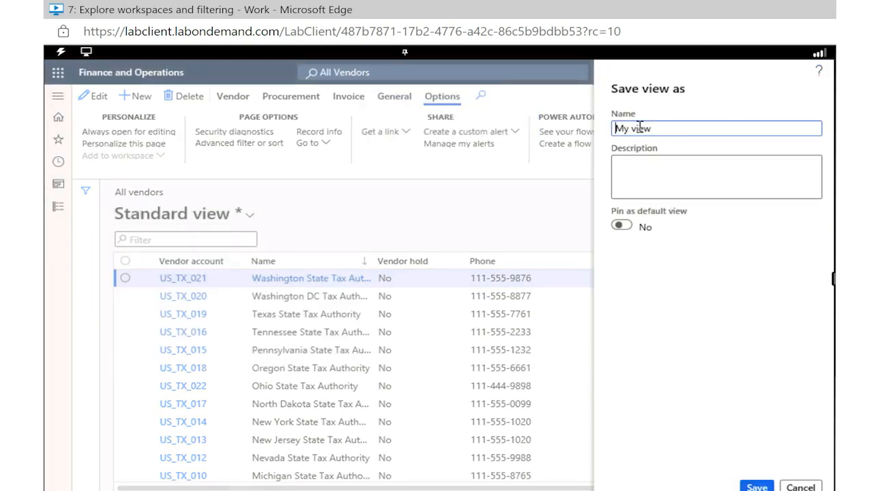
type("Group")
key("ctrl+a")
type("Vend")
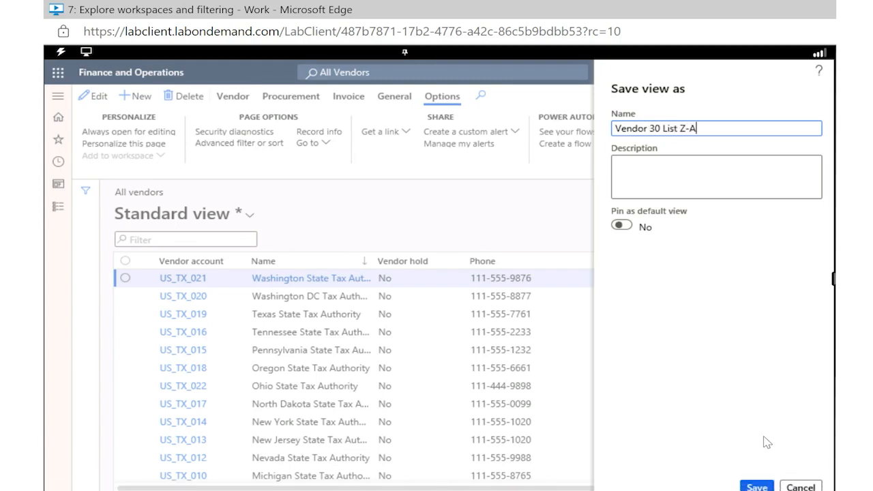
left_click(754, 487)
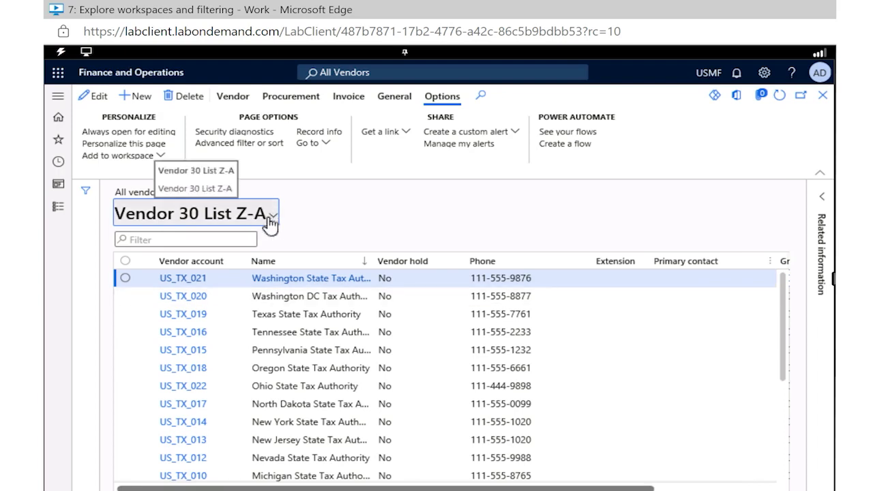
Step: Save the advanced filter query for vendors under the name Vendor List Group 30 and apply it to the list
left_click(259, 144)
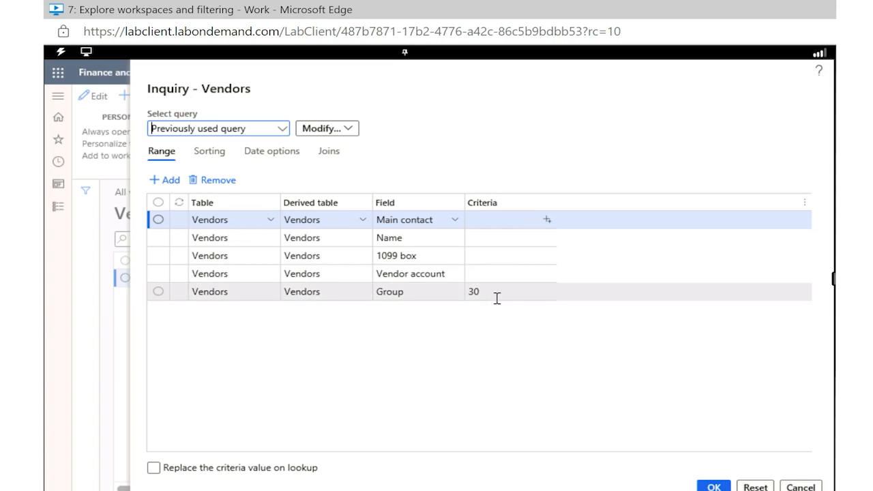
left_click(354, 134)
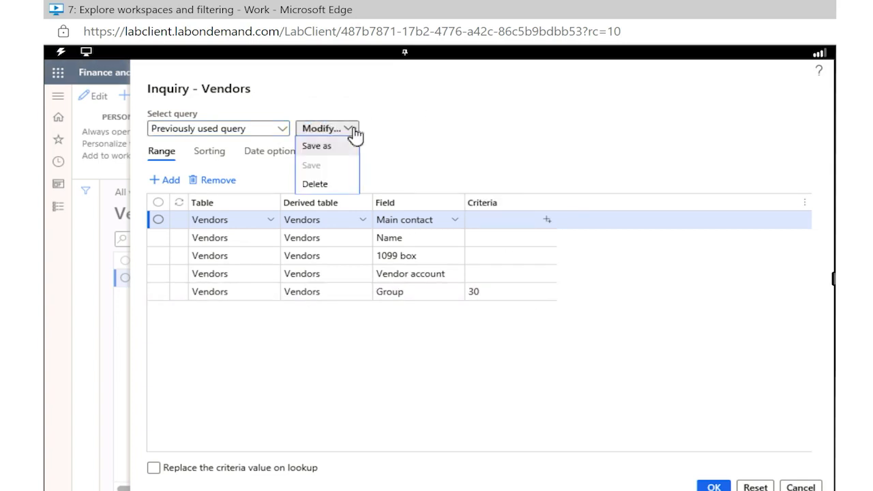
left_click(325, 154)
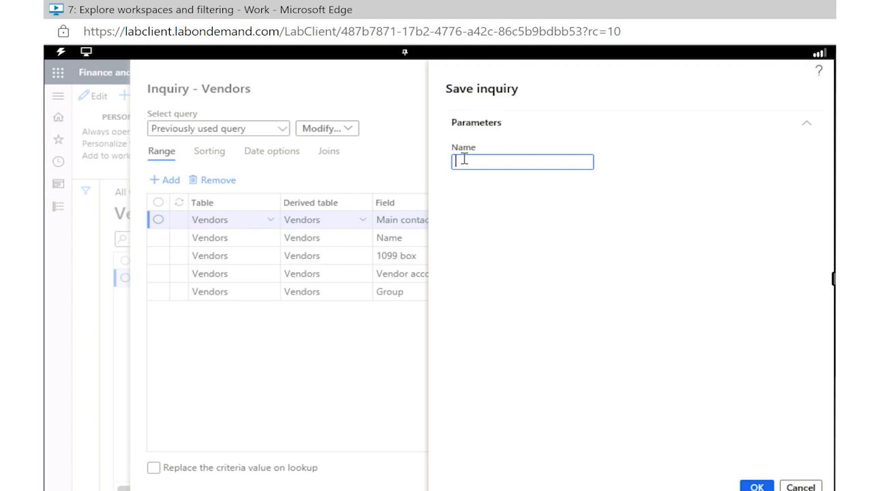
type("Vendor List Group 30")
key("ctrl+a")
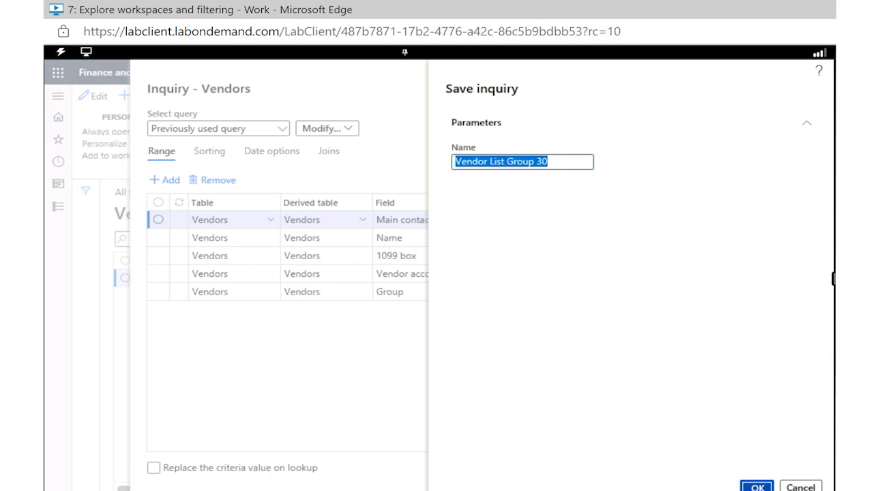
left_click(757, 486)
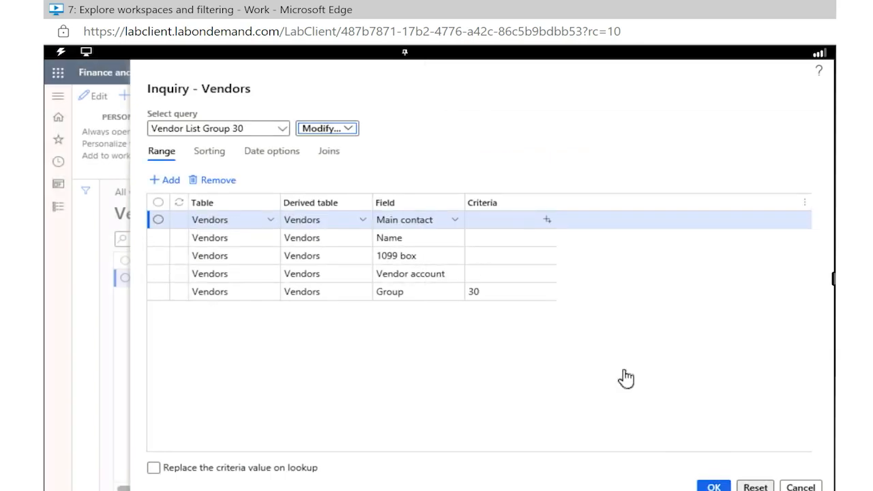
left_click(716, 488)
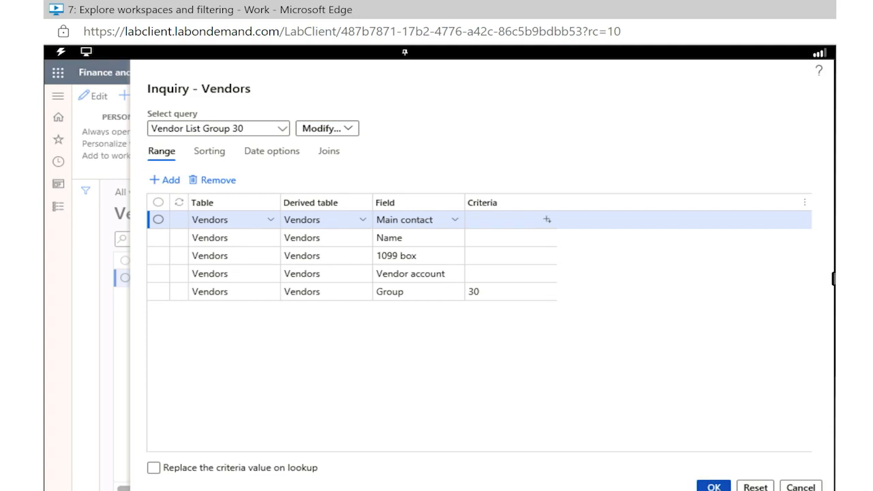
Step: Show the filter fields for the vendor list, including the Group criterion, and return to the home page
left_click(86, 193)
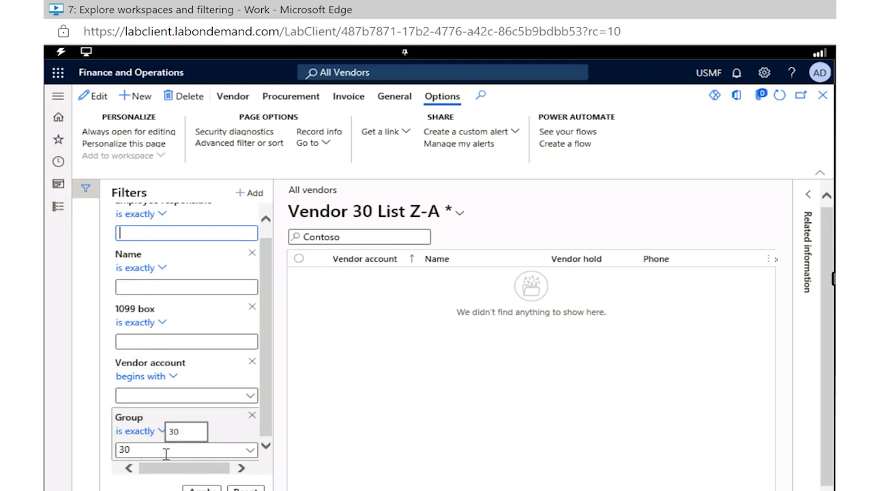
left_click(58, 121)
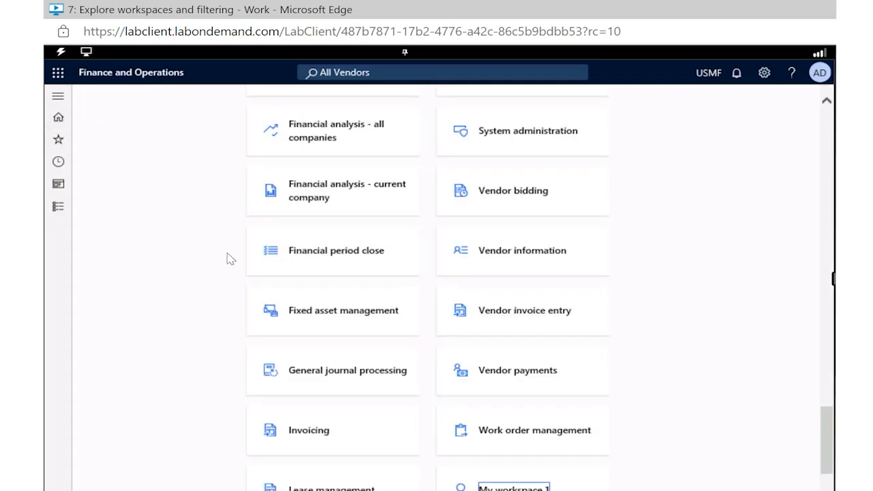
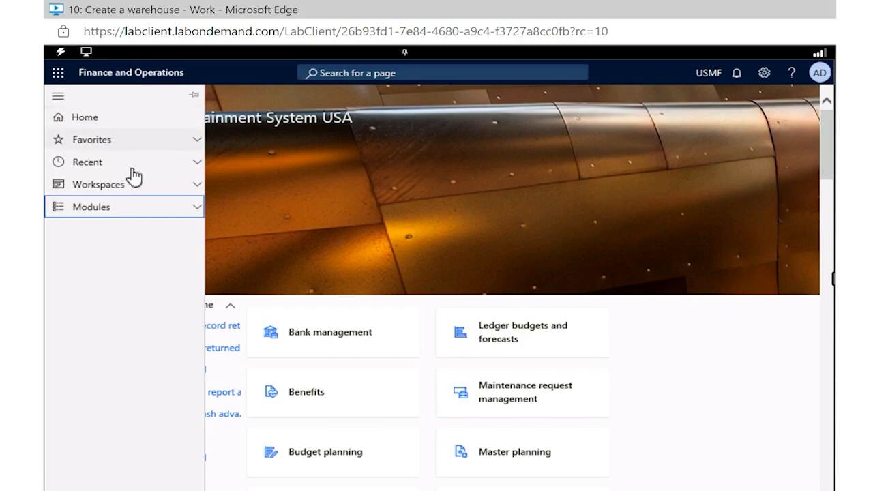
Step: Open the Released products list from the Product information management module
left_click(189, 218)
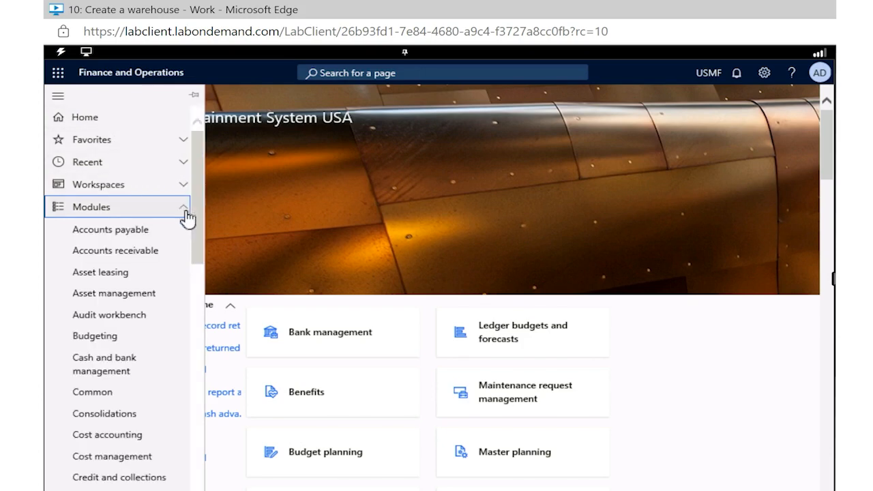
scroll(135, 395, "down", 3)
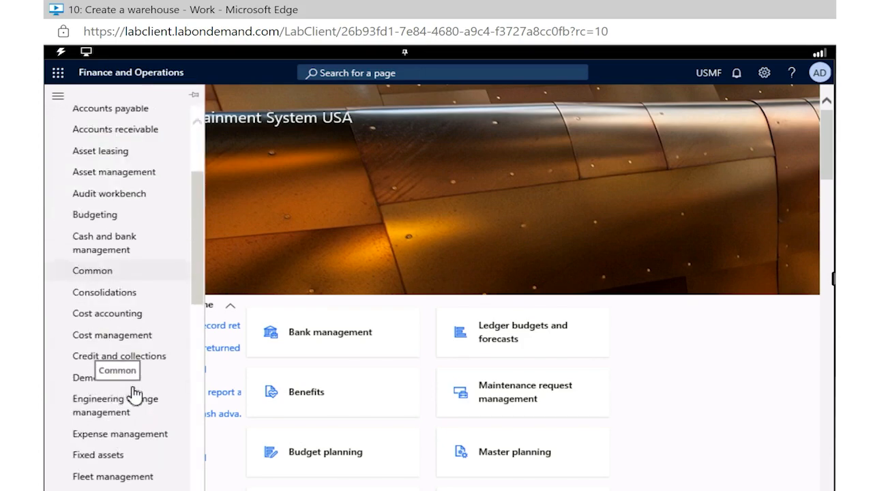
scroll(136, 394, "down", 5)
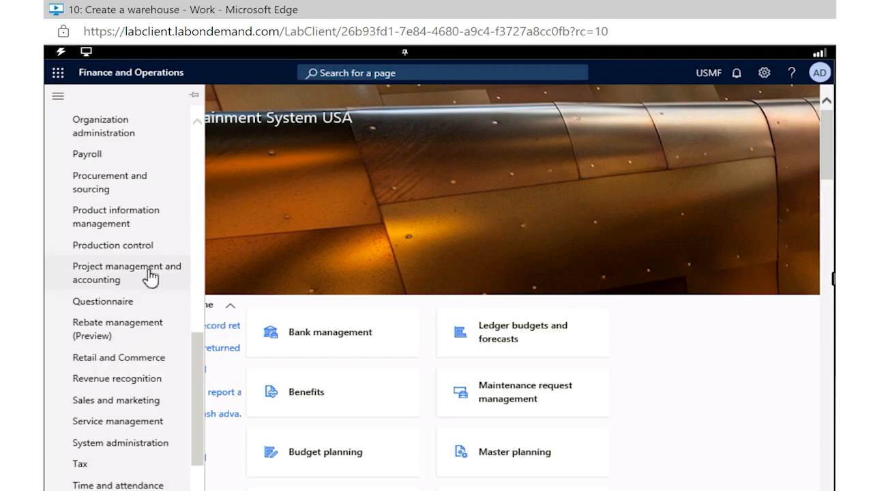
left_click(142, 222)
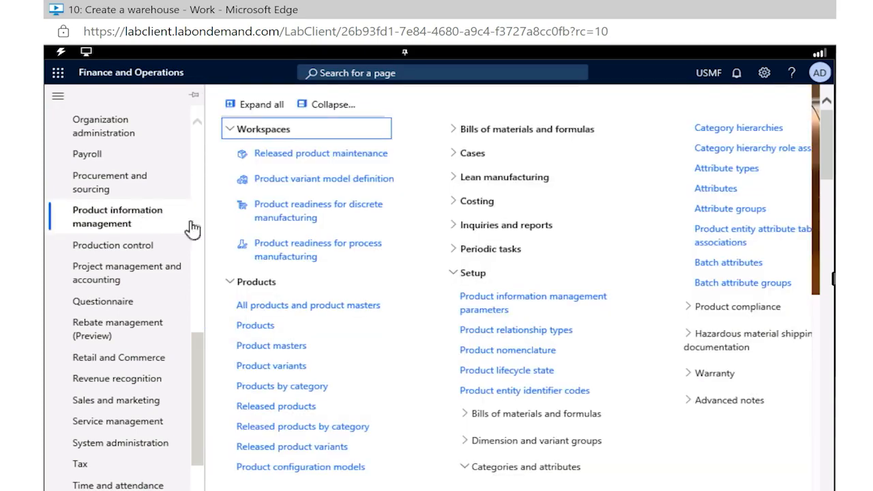
left_click(289, 409)
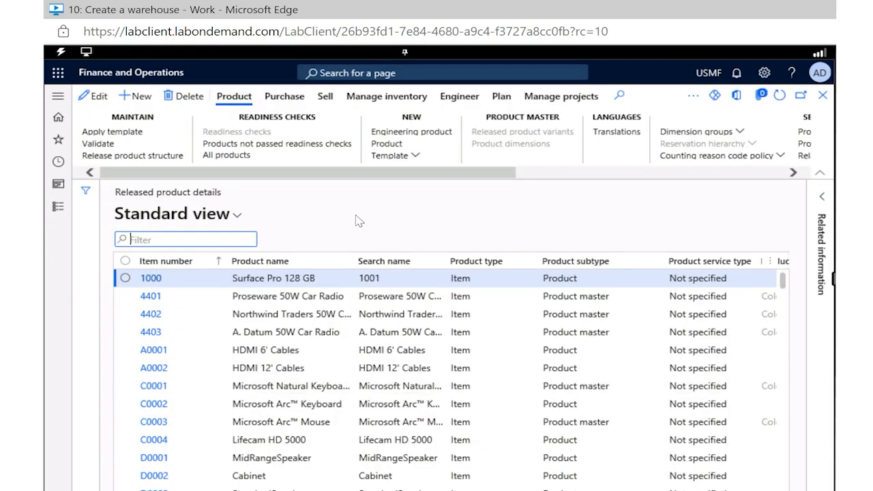
Step: Start a new released product and choose its tracking dimension group
left_click(140, 96)
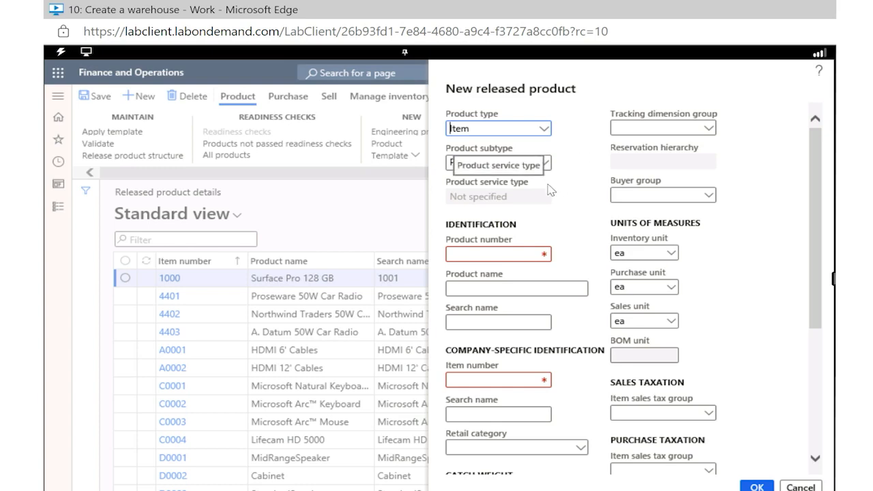
left_click(709, 134)
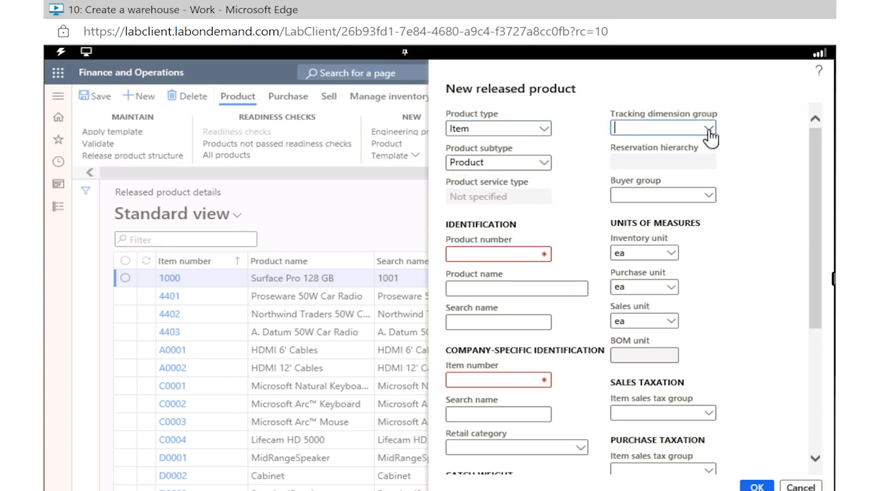
left_click(631, 217)
Step: Enter GTL007 as the product number and Cabinet 2 as the product name for the new released product
scroll(584, 231, "down", 1)
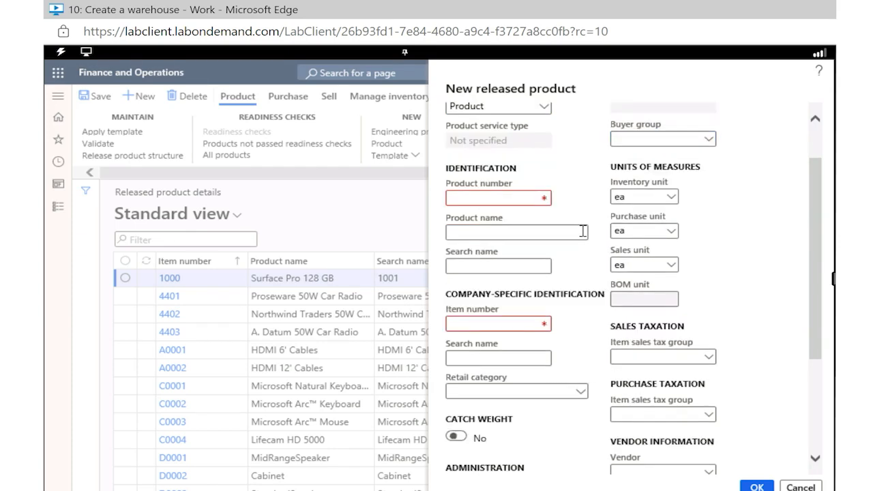
left_click(504, 201)
right_click(505, 206)
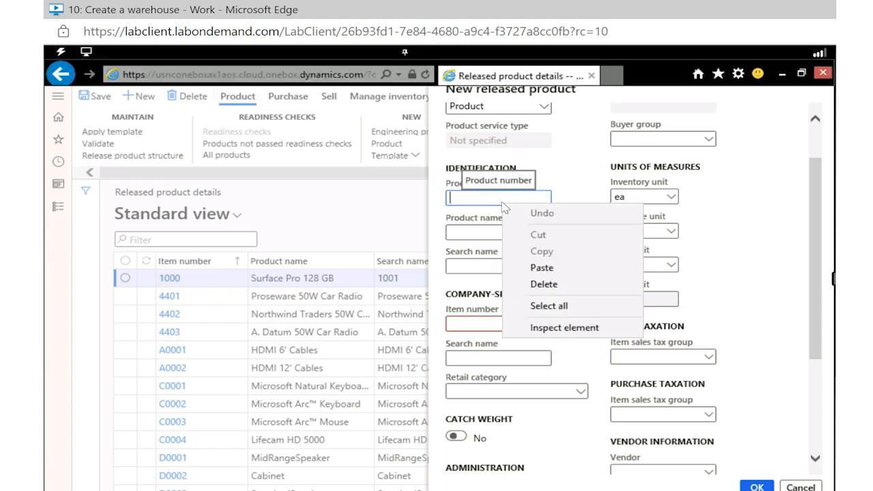
left_click(503, 202)
type("L007")
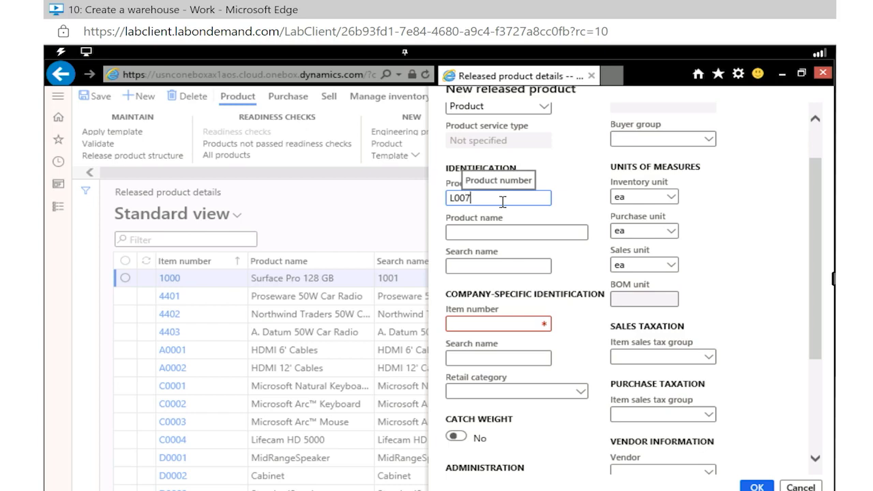
type("GTL")
key("BackSpace")
key("BackSpace")
key("BackSpace")
key("BackSpace")
key("BackSpace")
key("BackSpace")
key("BackSpace")
type("GTL007")
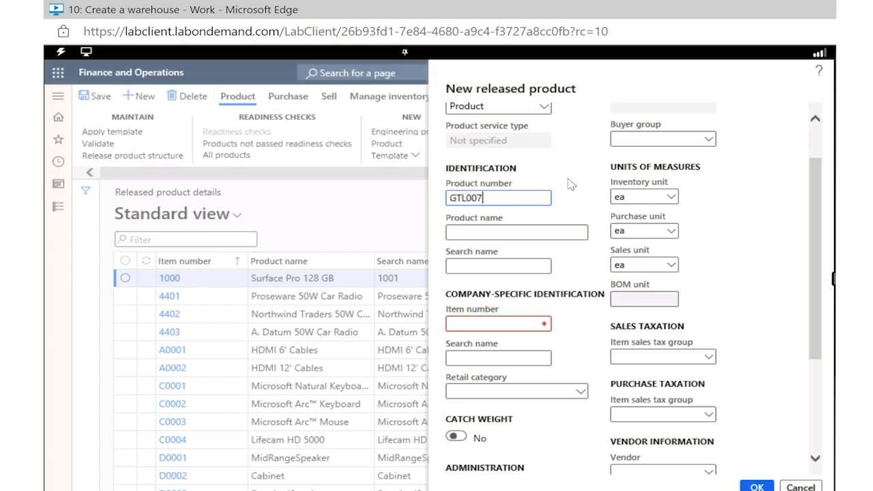
left_click(530, 236)
type("Cabinet 2")
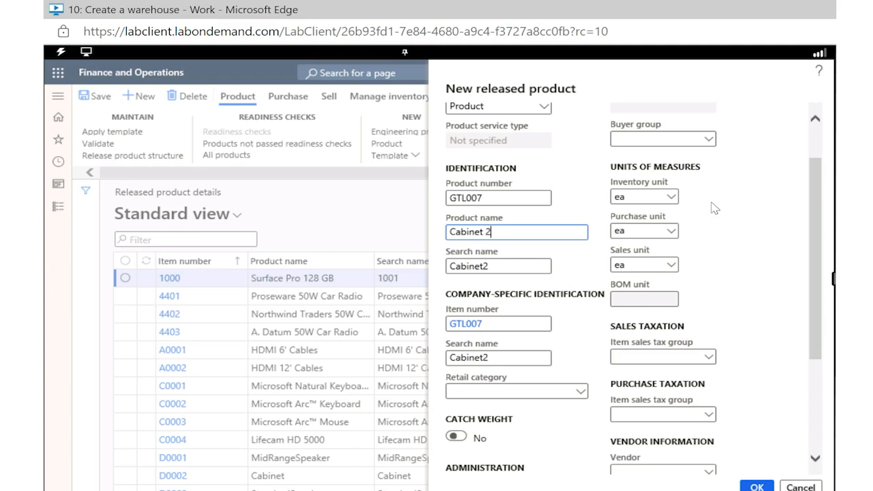
Step: Look through the units offered for the new product's inventory unit
left_click(672, 201)
left_click(672, 198)
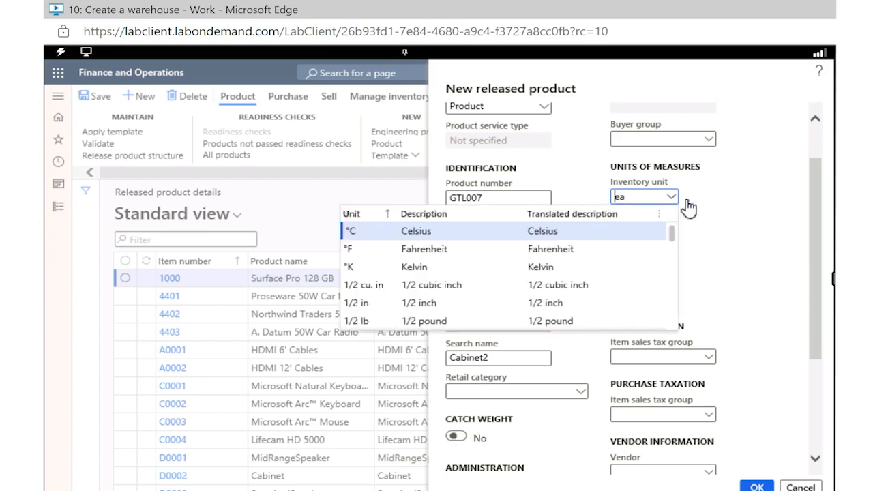
left_click(736, 220)
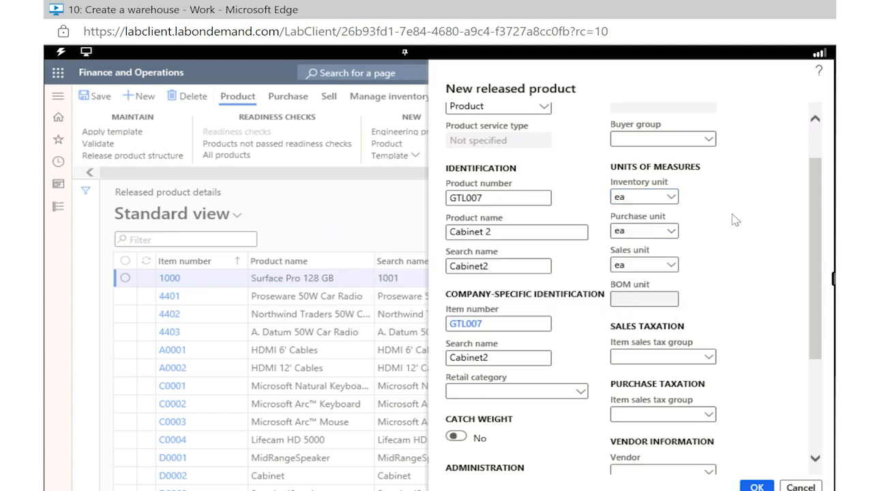
Step: Set the item sales tax group to ALL for both sales taxation and purchase taxation
scroll(735, 220, "down", 1)
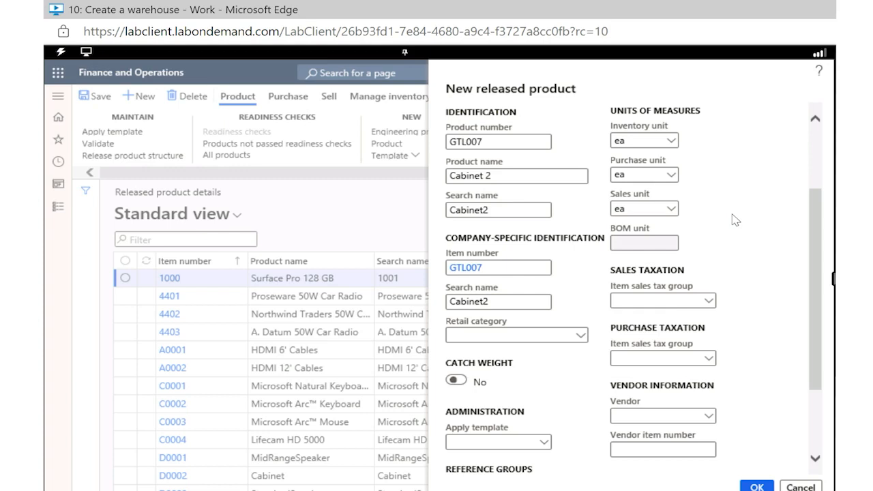
scroll(735, 220, "down", 2)
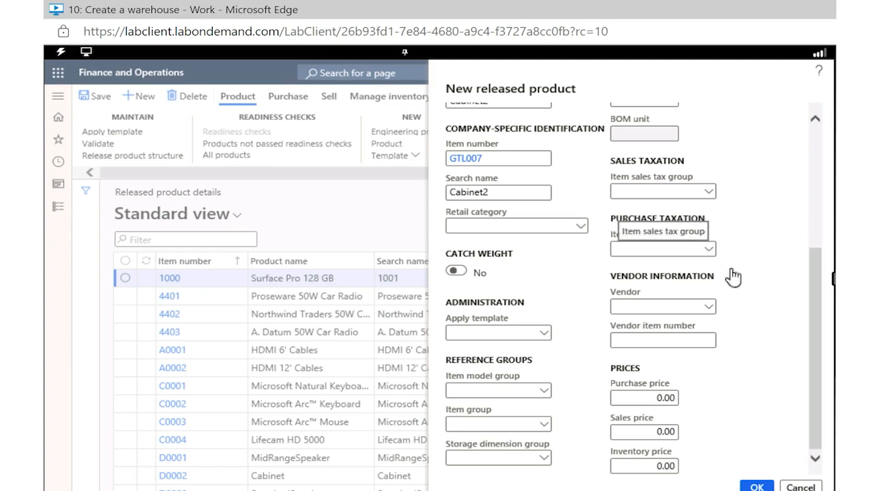
left_click(712, 197)
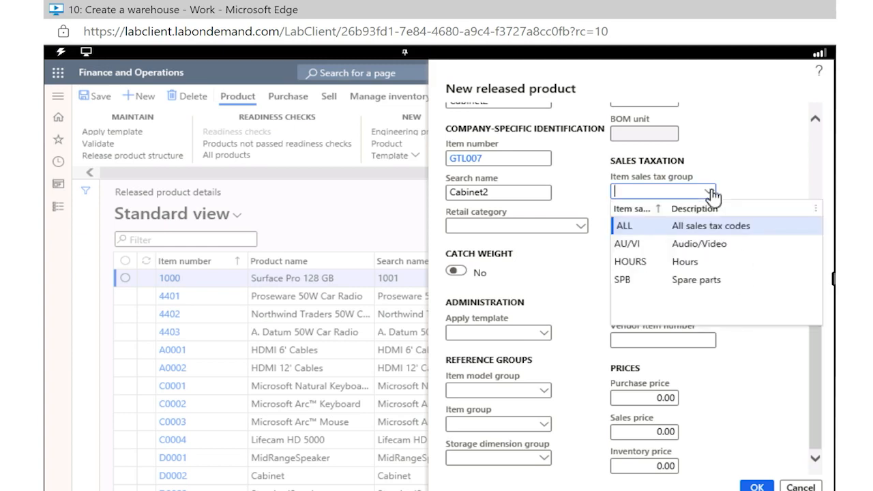
right_click(706, 229)
left_click(639, 228)
right_click(638, 229)
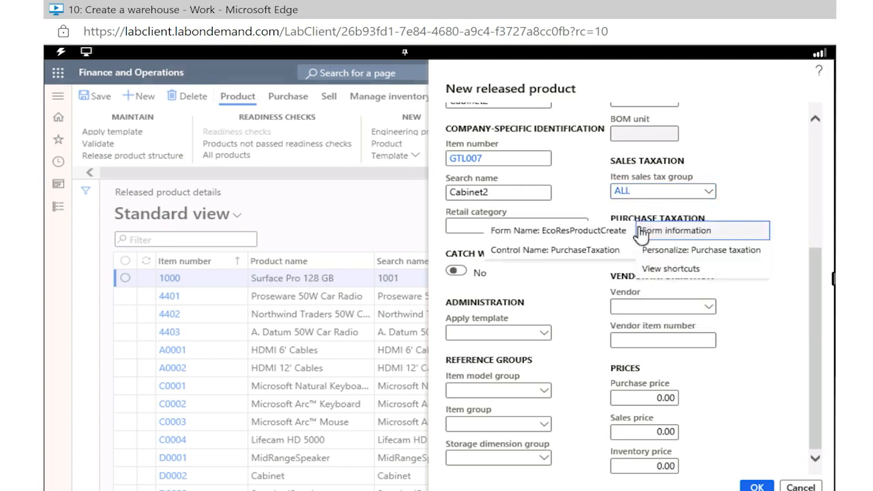
left_click(750, 192)
left_click(698, 251)
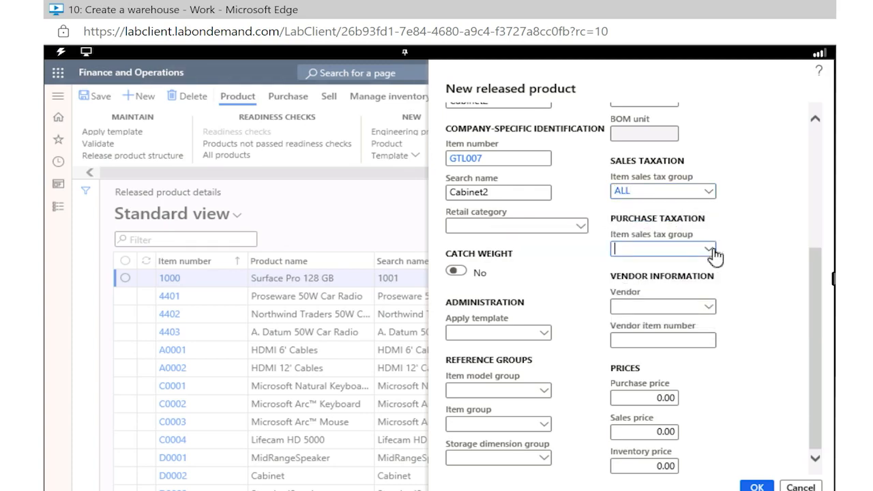
type("ALL")
Step: Set both the purchase price and the sales price of the new product to 30.00
right_click(652, 399)
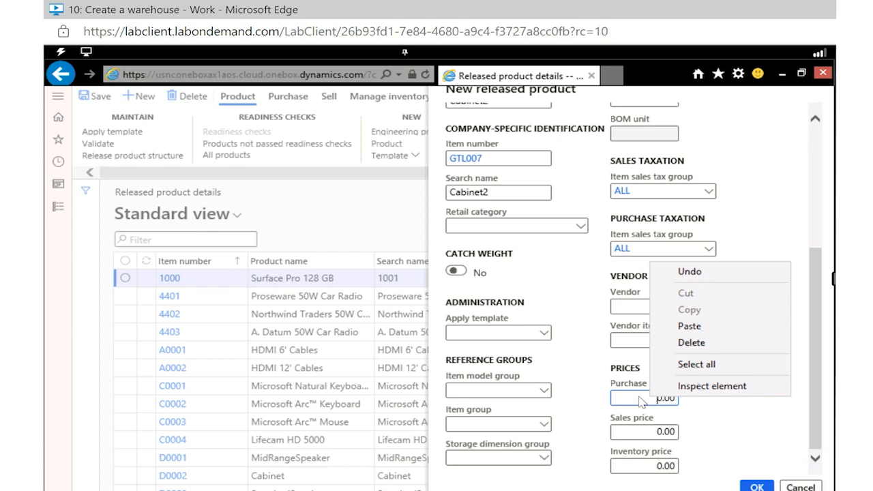
left_click(639, 398)
double_click(640, 398)
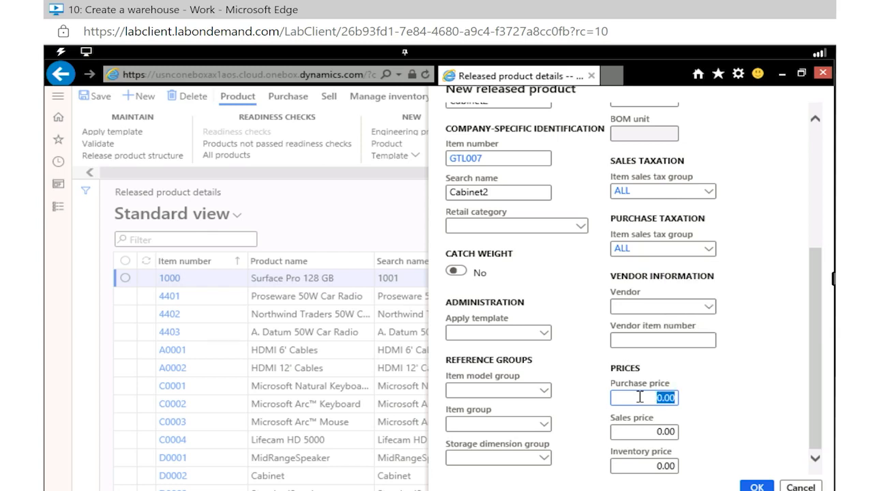
type("30.00")
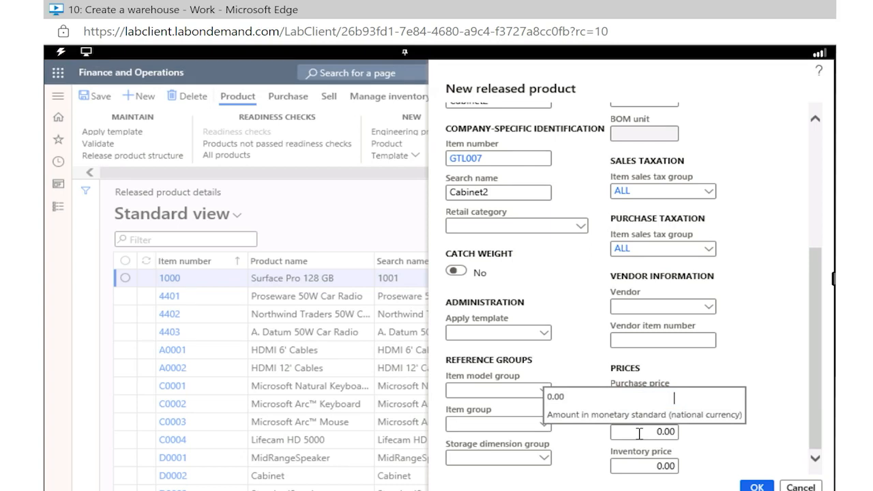
left_click(660, 433)
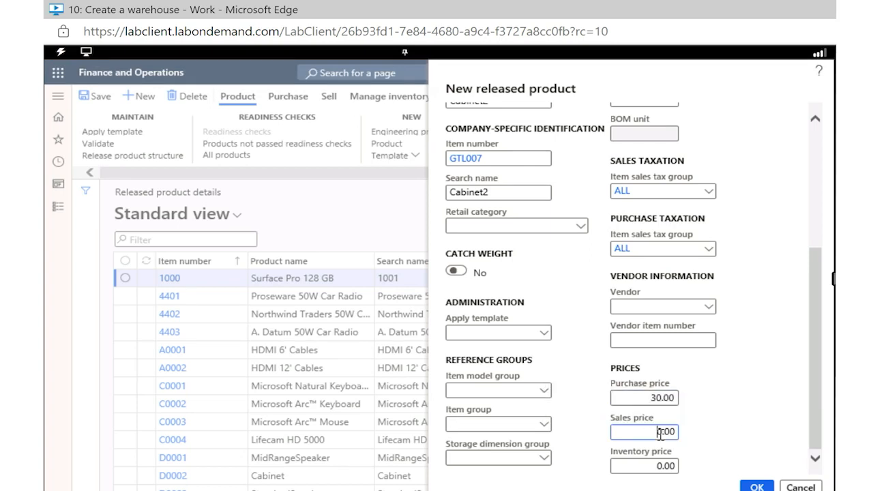
double_click(661, 433)
type("30.00")
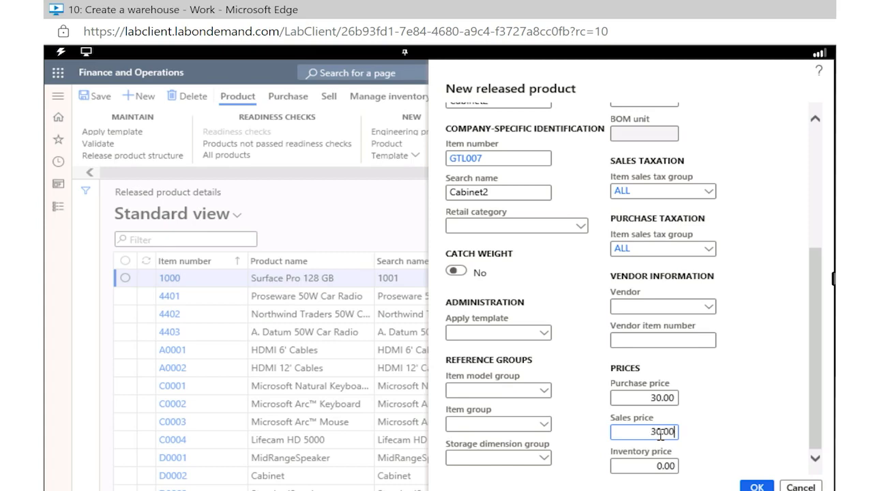
Step: Set the item model group to FIFO and the item group to TV&Video
left_click(543, 395)
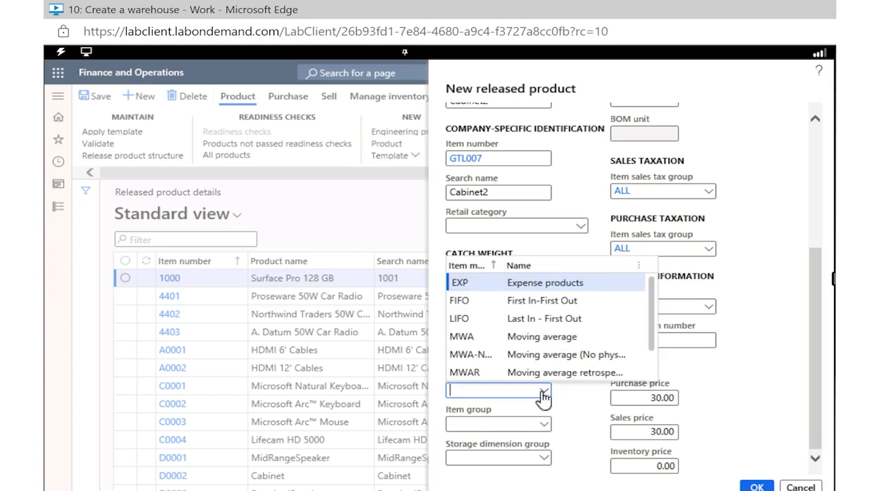
left_click(542, 302)
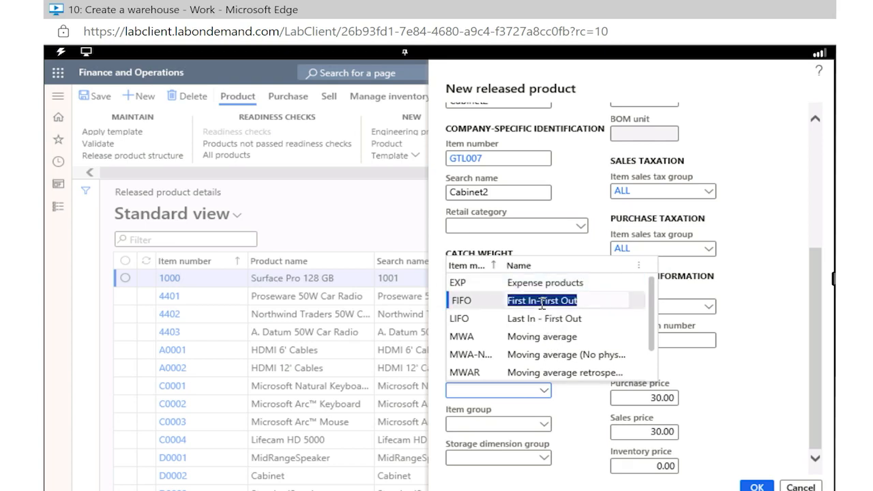
left_click(545, 427)
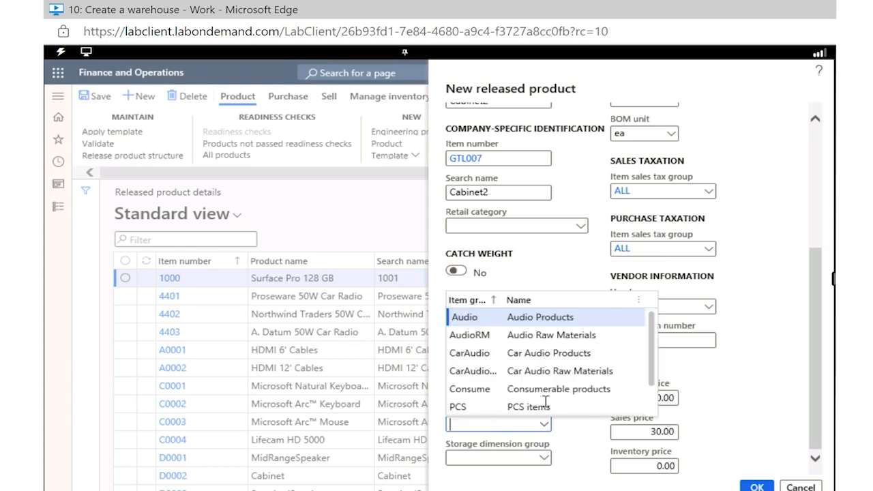
type("tv")
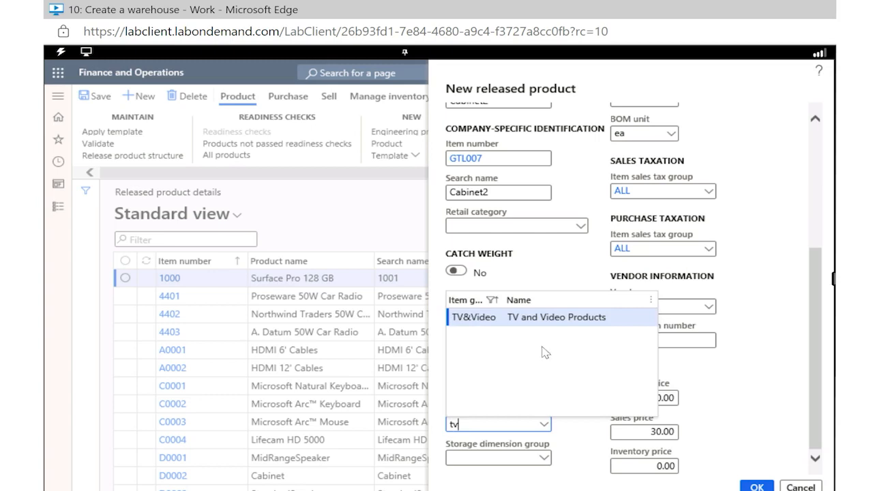
left_click(480, 321)
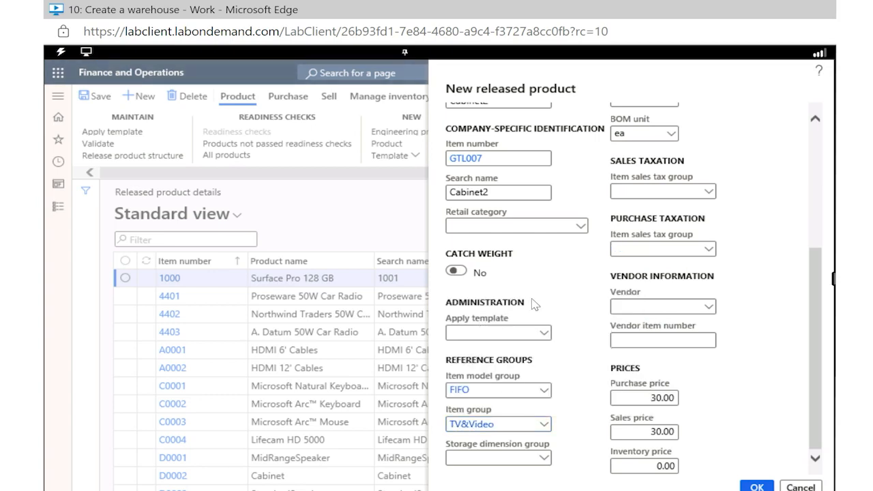
Step: Set the new product's storage dimension group to SiteWH (Site, Warehouse)
left_click(547, 458)
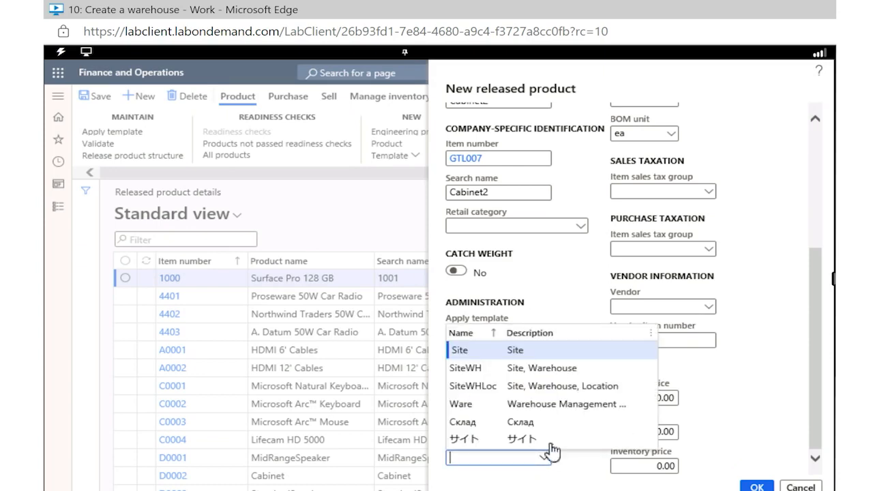
left_click(548, 367)
left_click(488, 372)
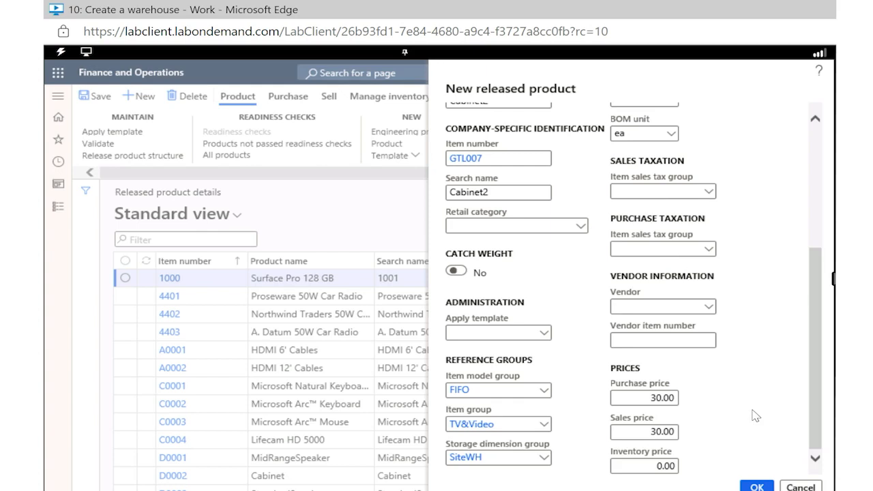
Step: Confirm the creation of released product GTL007 and validate its required field values
left_click(751, 487)
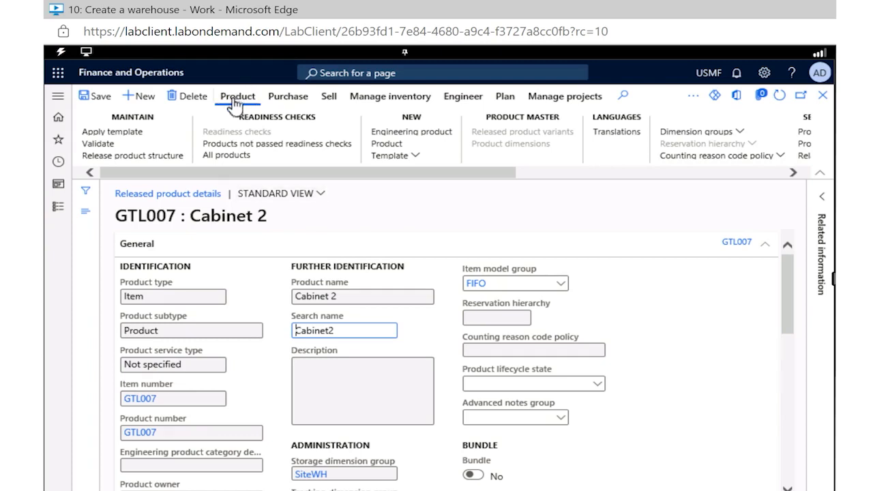
left_click(99, 146)
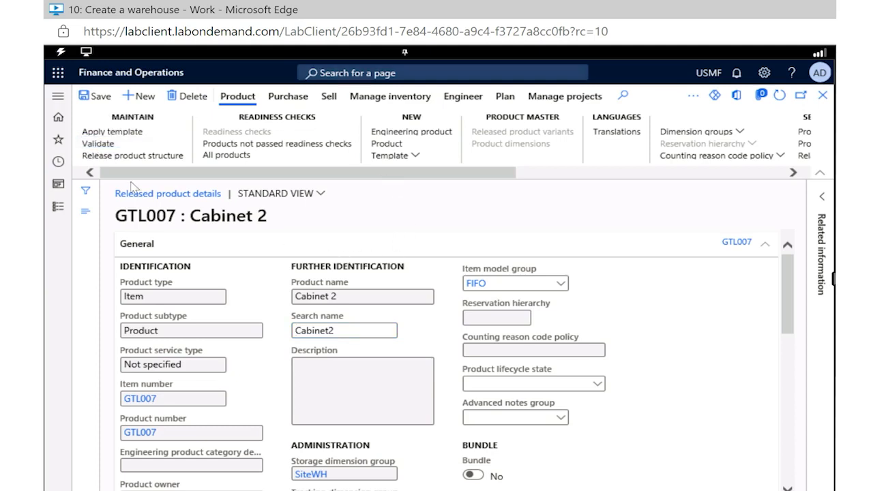
left_click(103, 145)
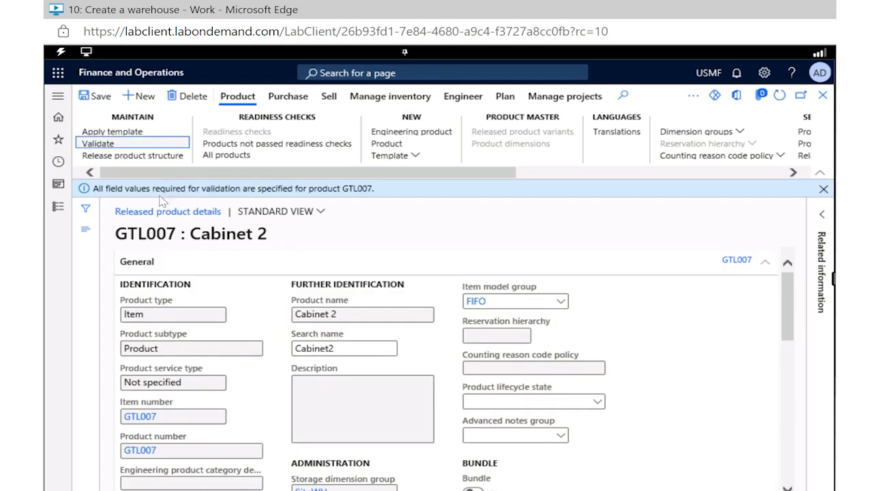
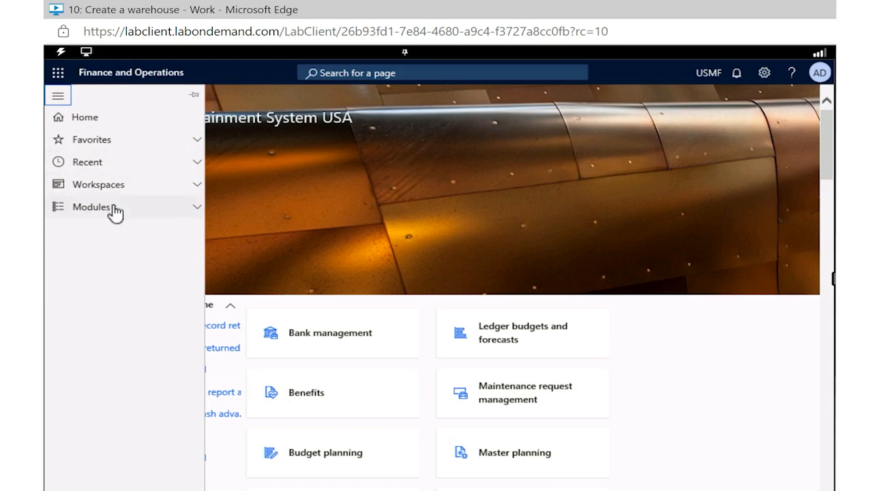
Step: Open the list of all purchase orders in the Procurement and sourcing module
left_click(113, 214)
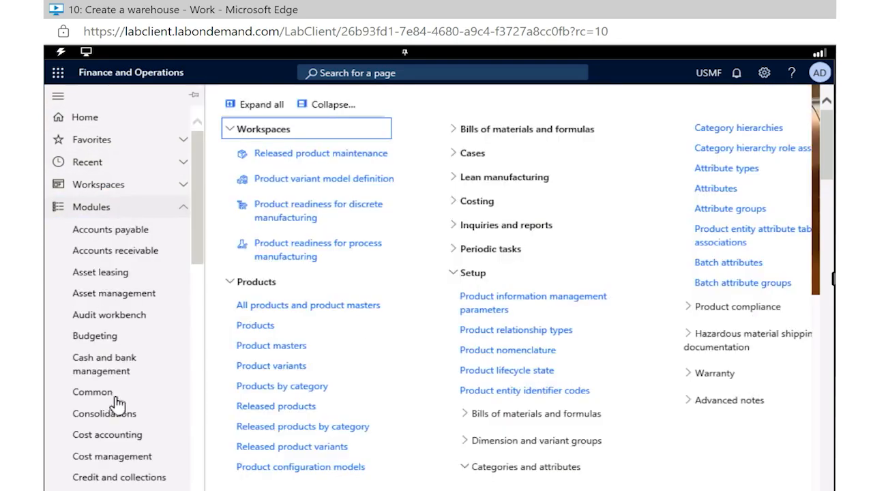
scroll(117, 409, "down", 3)
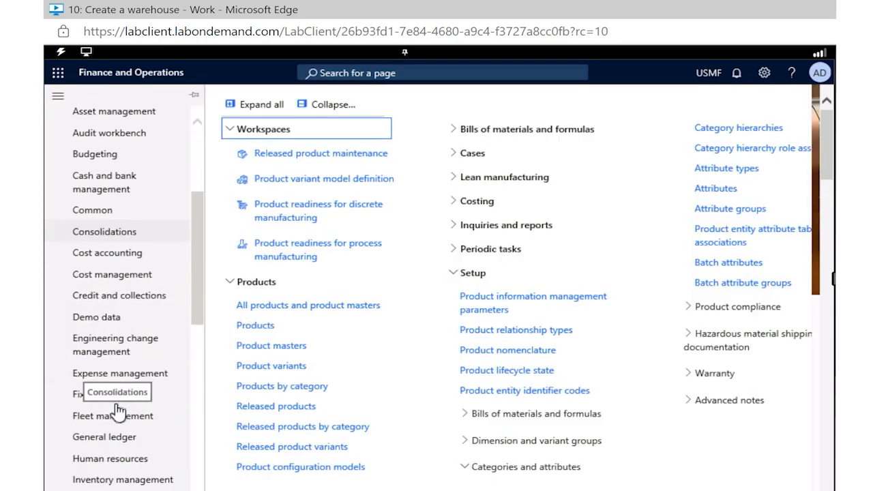
scroll(117, 409, "down", 4)
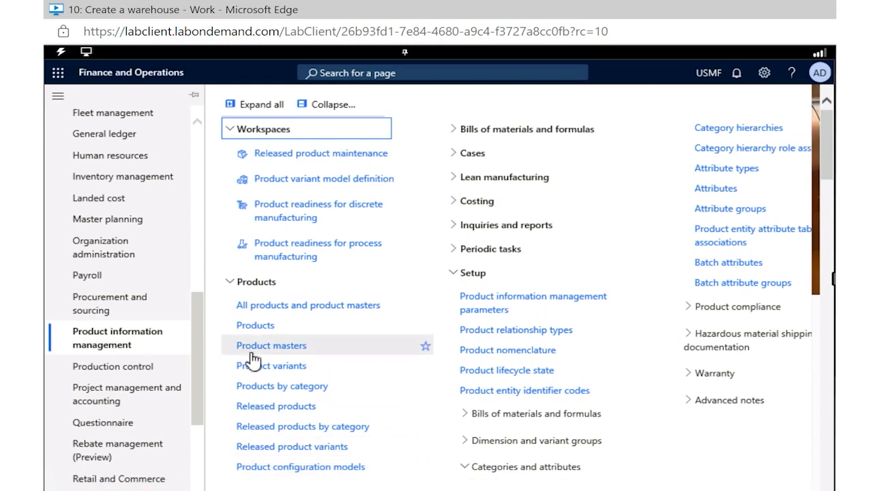
left_click(106, 310)
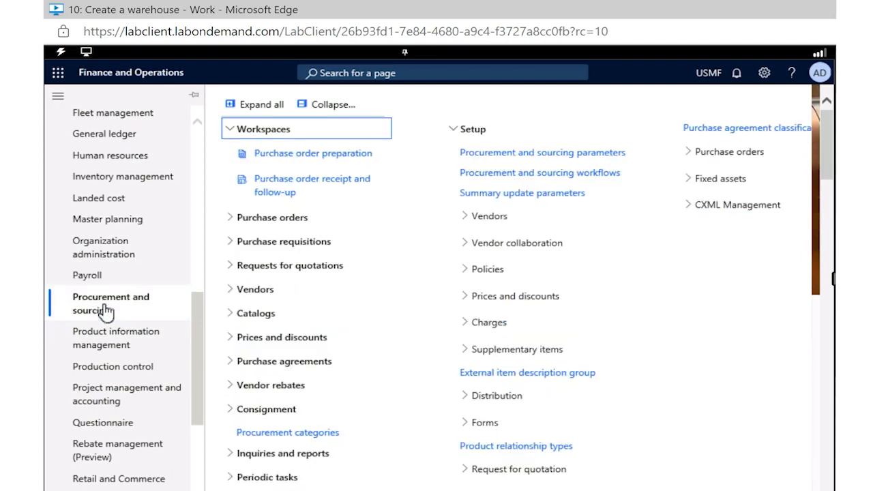
left_click(231, 220)
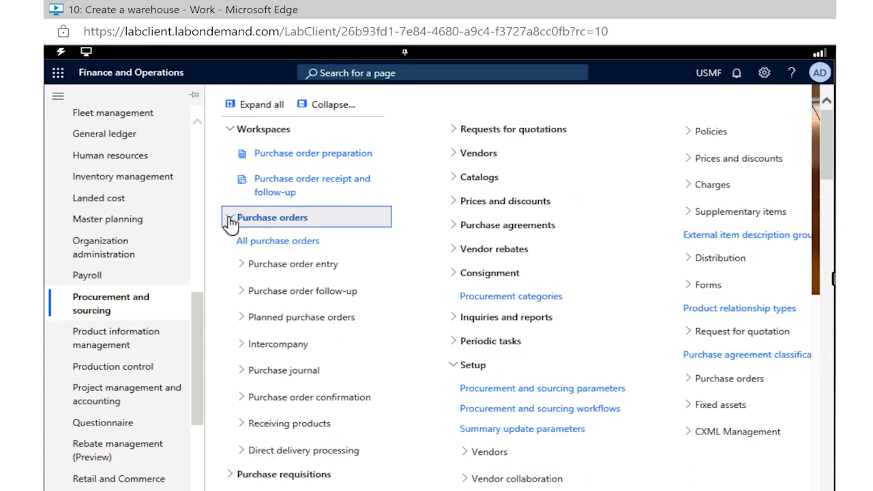
left_click(267, 244)
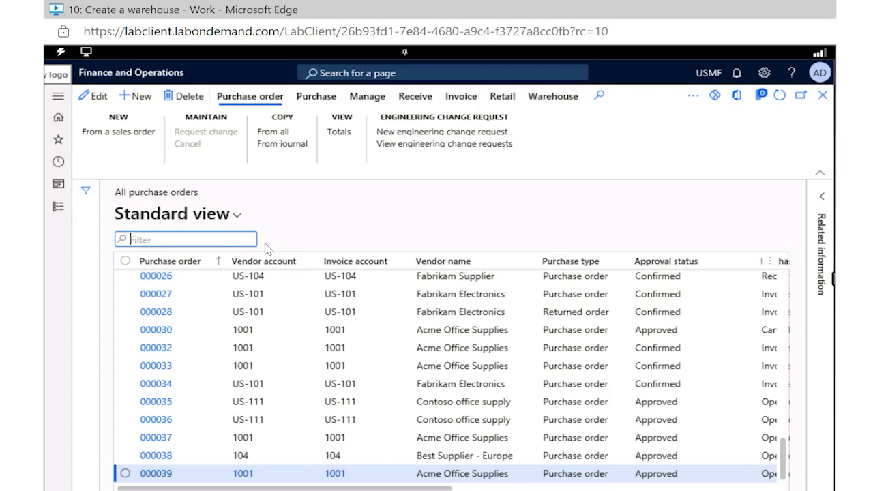
Step: Start a new purchase order for the vendor Fabrikam Electronics
left_click(130, 99)
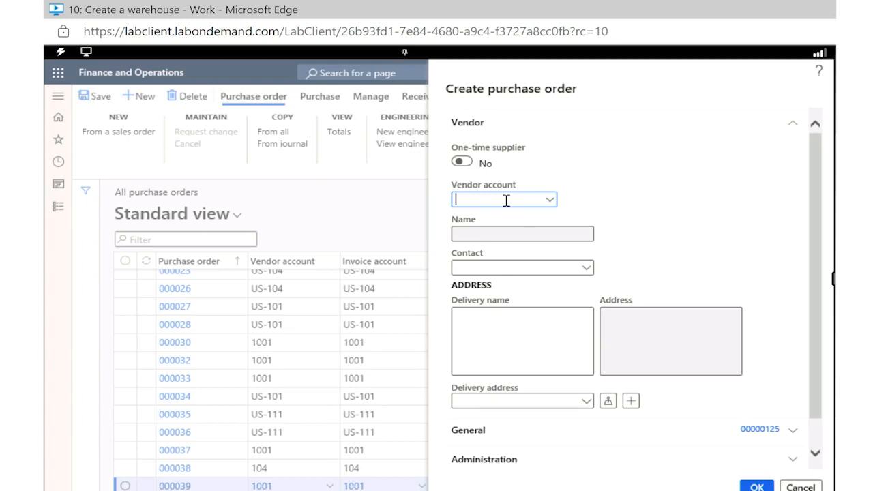
type("US-101")
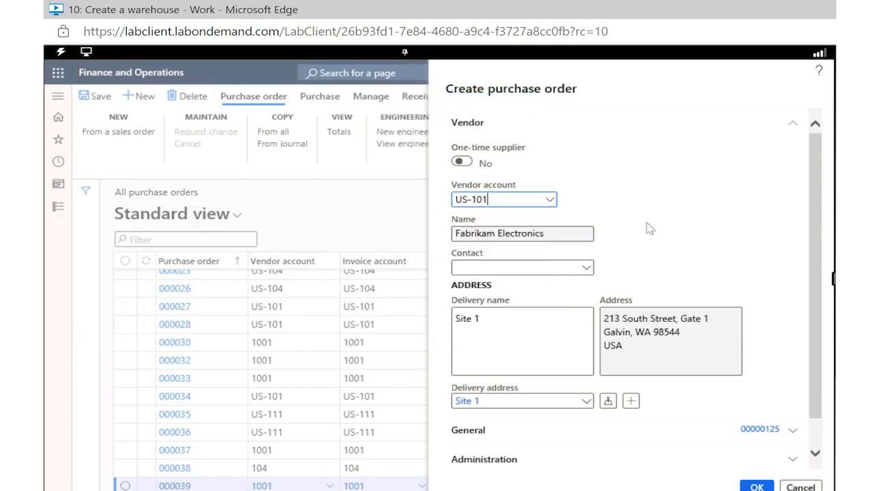
Step: Examine the new order's general details and the sites available for its storage dimensions, keeping the default site
scroll(653, 259, "down", 1)
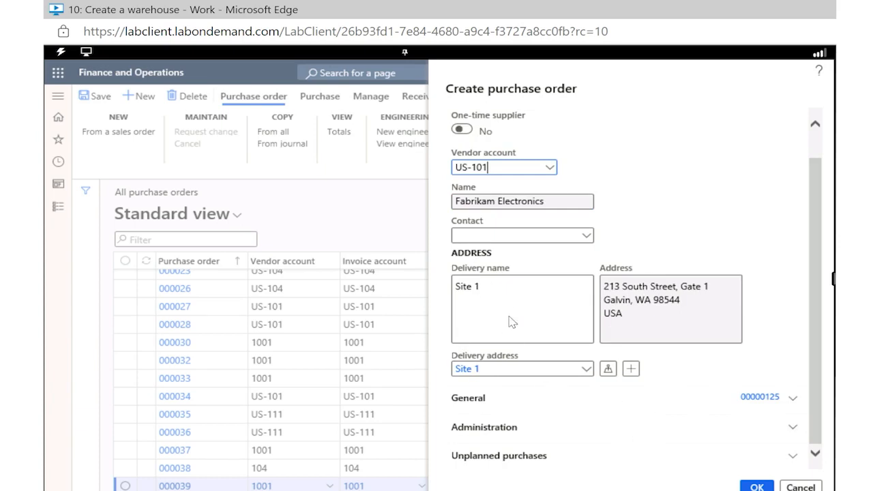
left_click(793, 401)
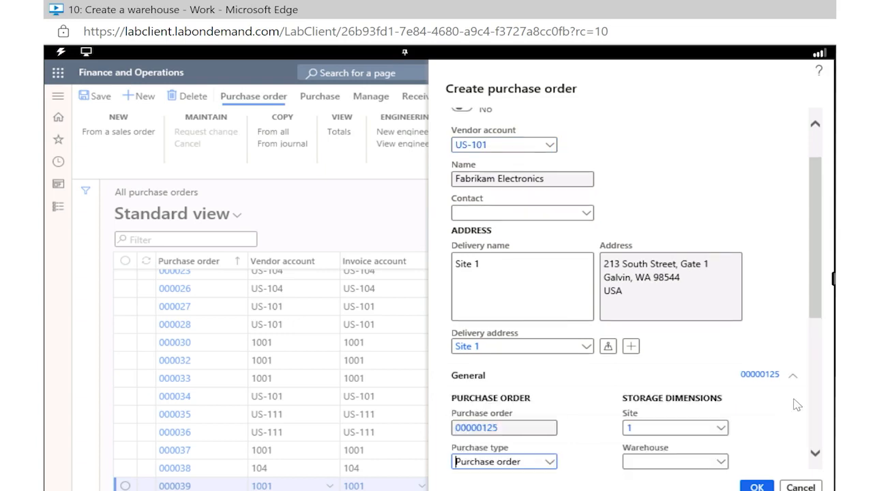
scroll(796, 404, "down", 3)
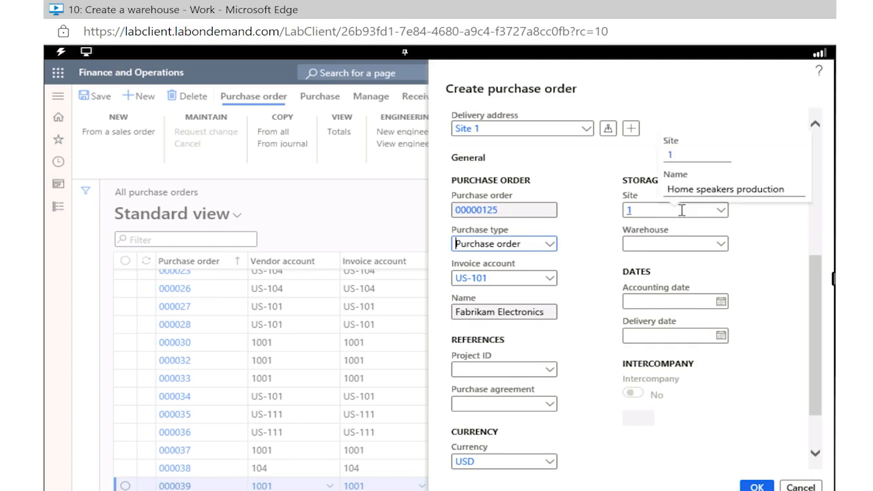
left_click(720, 212)
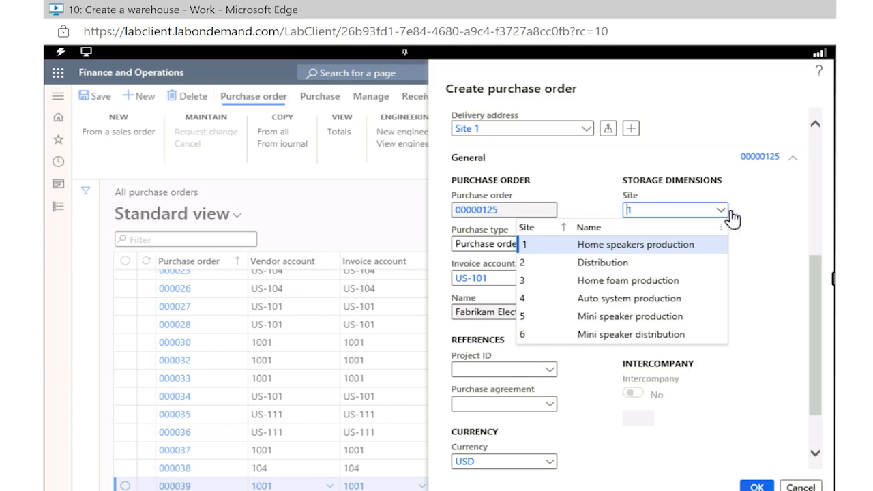
right_click(782, 232)
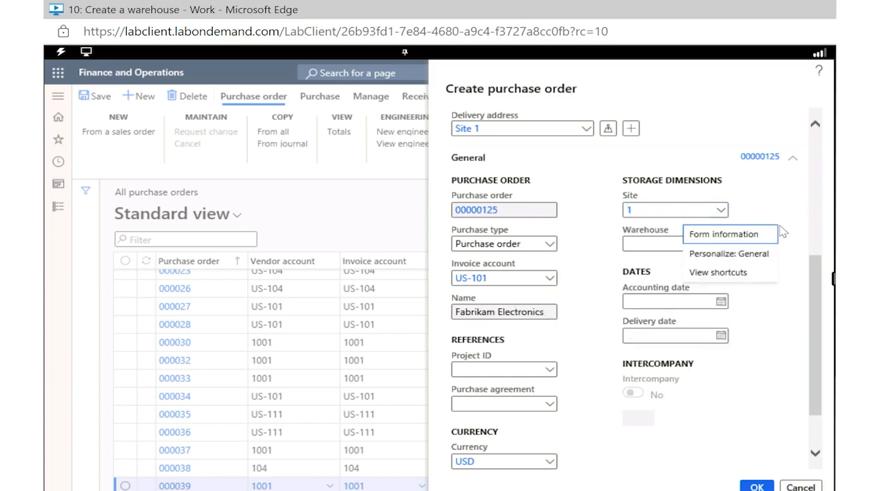
left_click(577, 382)
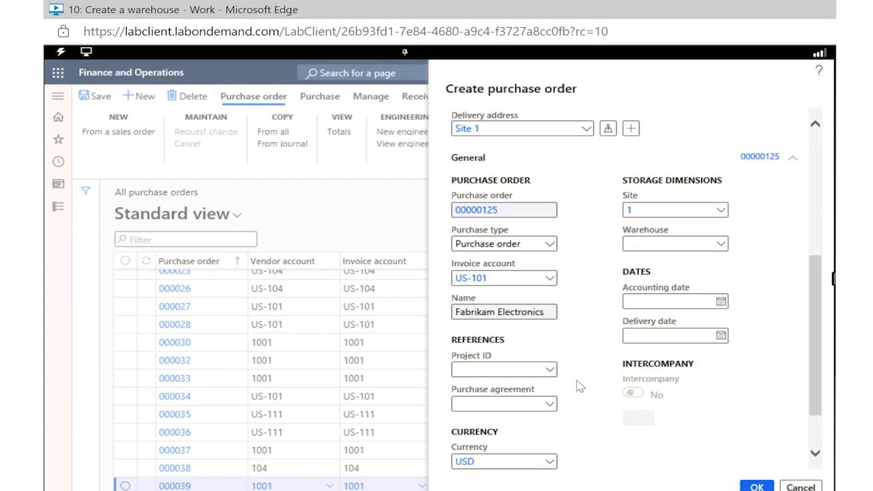
Step: Examine the new order's administration details and look through the workers available as orderer without changing the selection
scroll(578, 386, "down", 1)
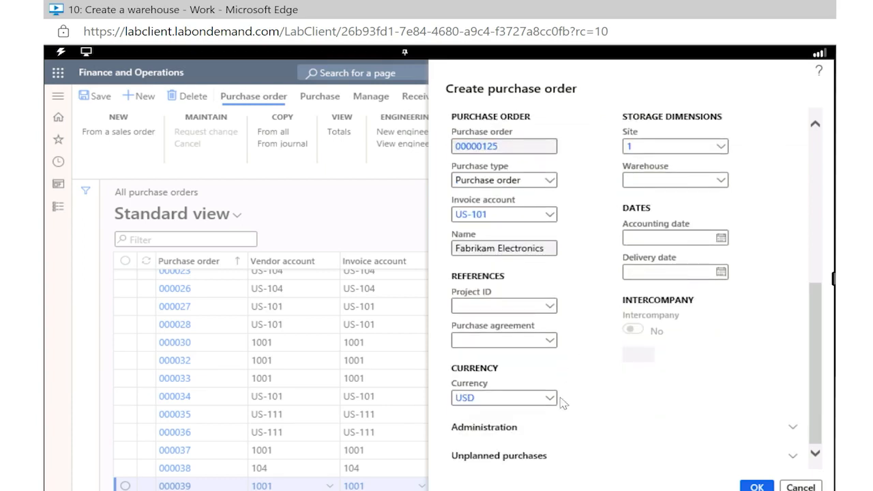
left_click(514, 432)
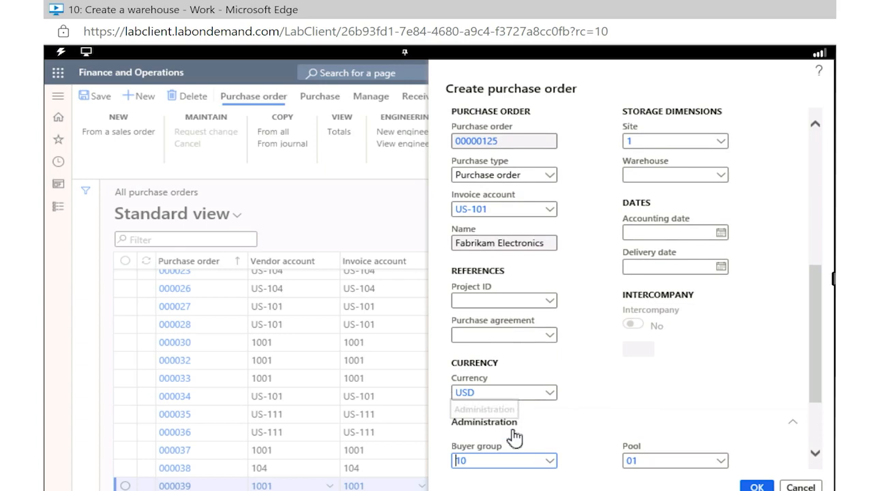
scroll(513, 436, "down", 2)
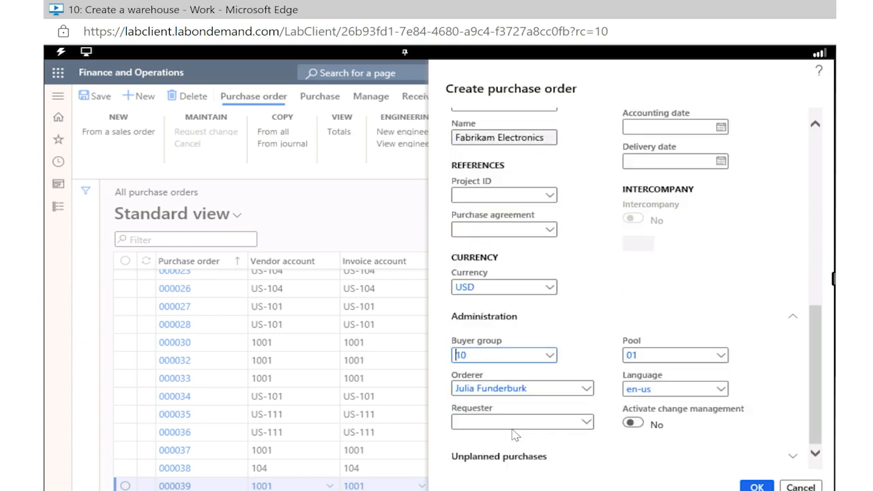
left_click(586, 390)
left_click(586, 390)
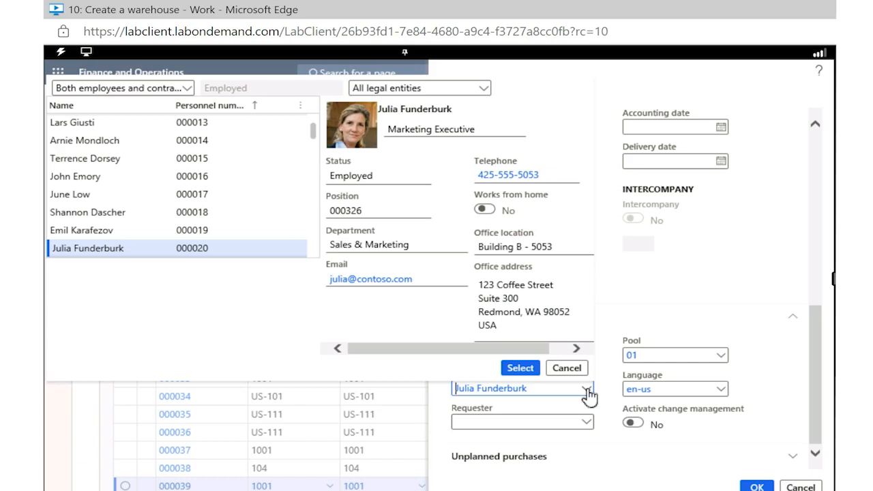
left_click(567, 369)
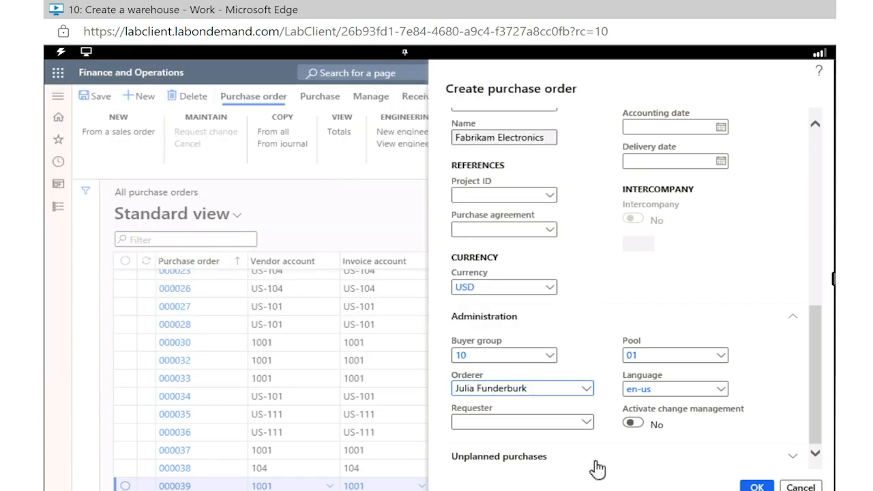
Step: Confirm the creation of the purchase order and check its header details before returning to its lines
left_click(757, 487)
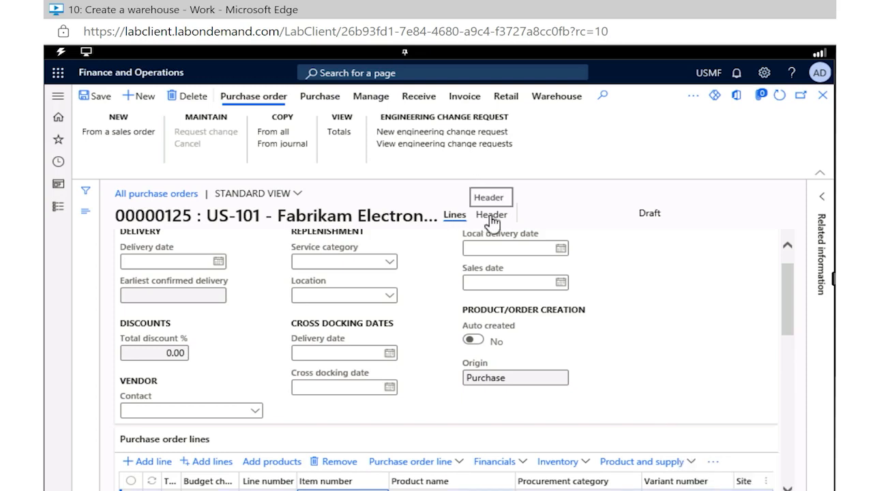
left_click(491, 216)
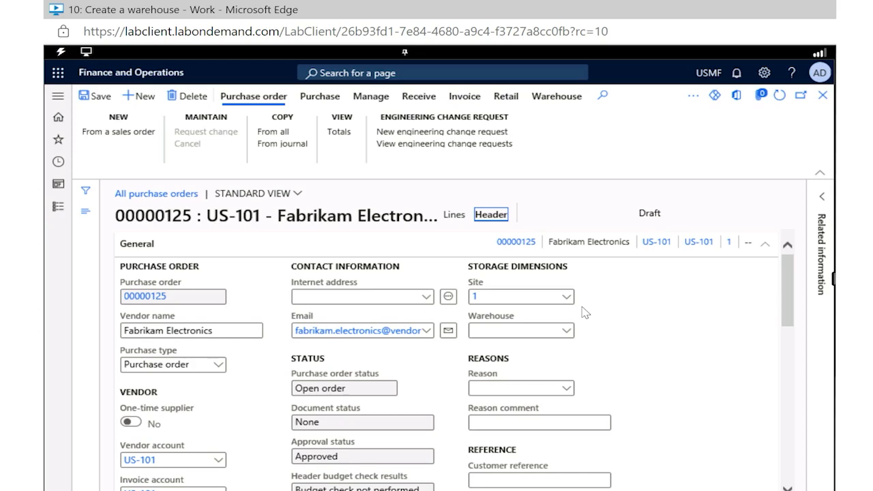
left_click(454, 215)
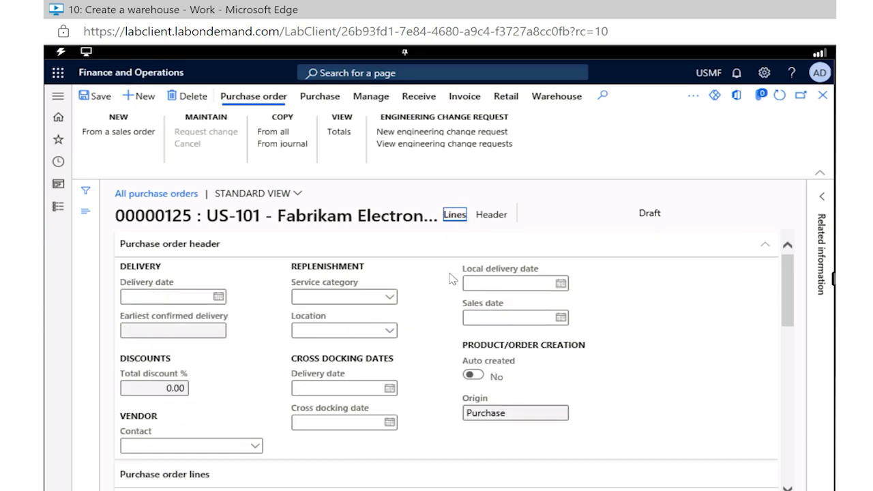
Step: Add Color to the dimensions displayed on the purchase order lines
scroll(449, 278, "down", 2)
scroll(448, 279, "down", 1)
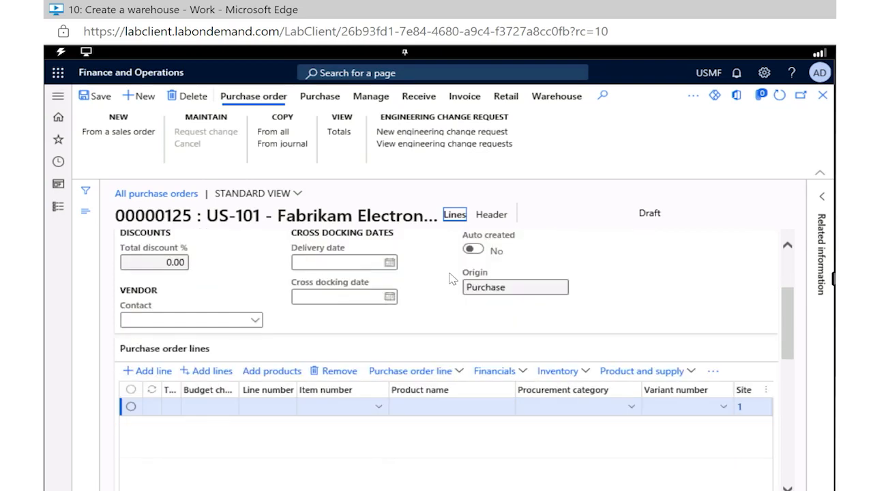
left_click(456, 380)
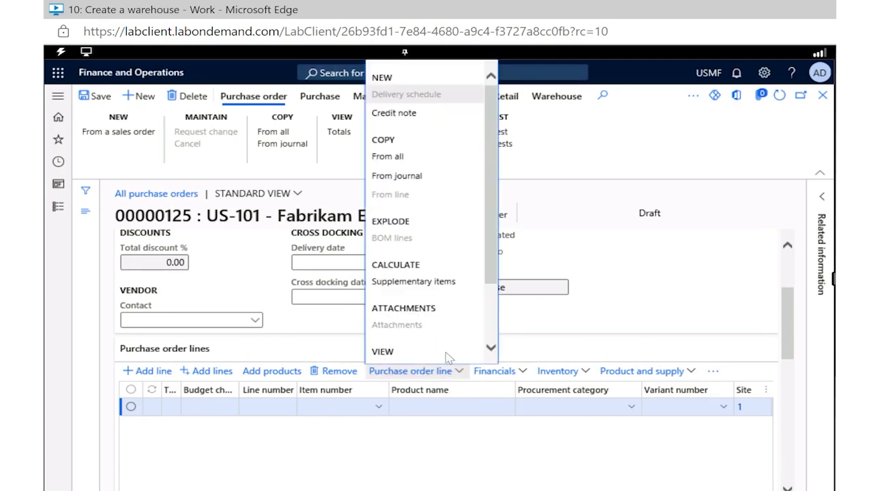
scroll(448, 302, "down", 3)
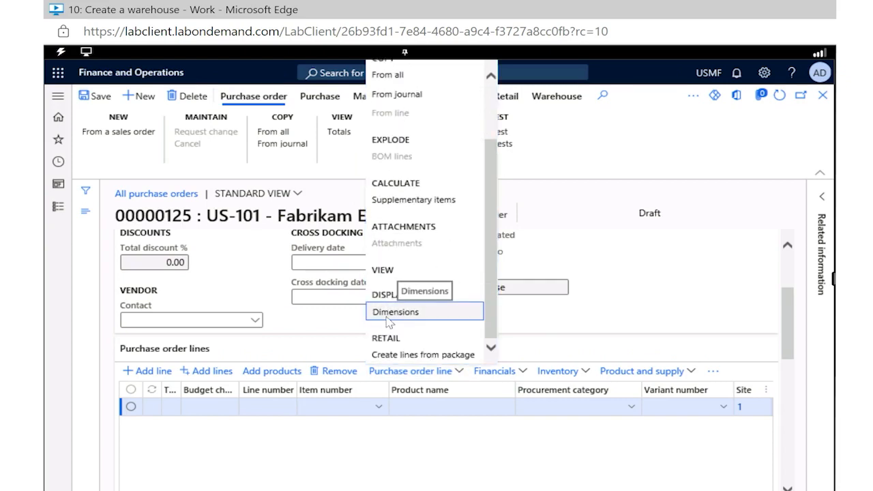
left_click(388, 318)
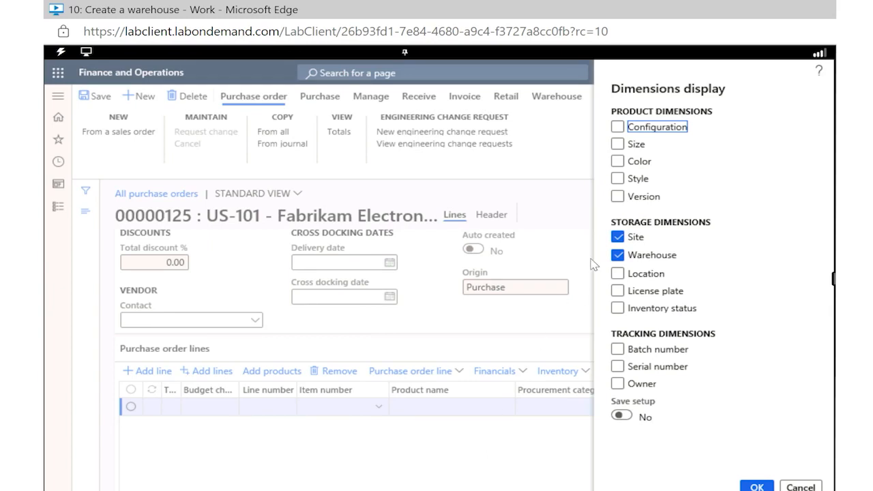
left_click(618, 162)
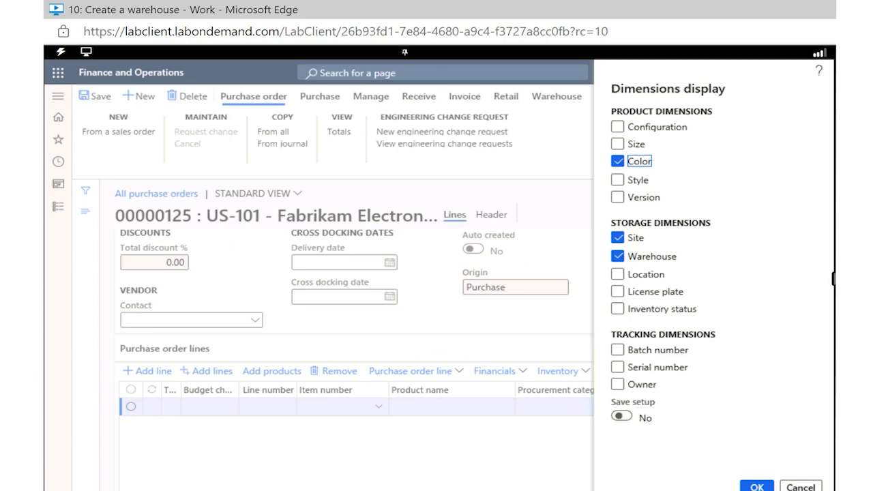
left_click(750, 487)
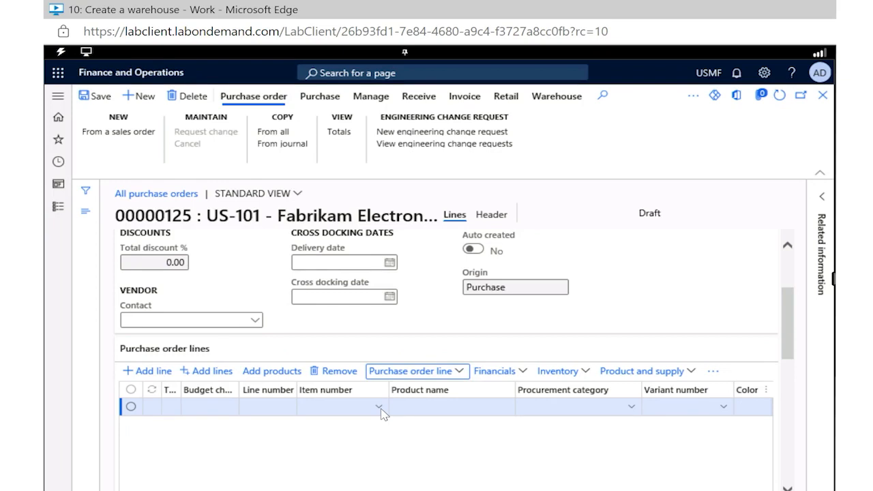
Step: Set the item number of the first purchase order line to T0004, the TelevisionM12037" product
left_click(343, 407)
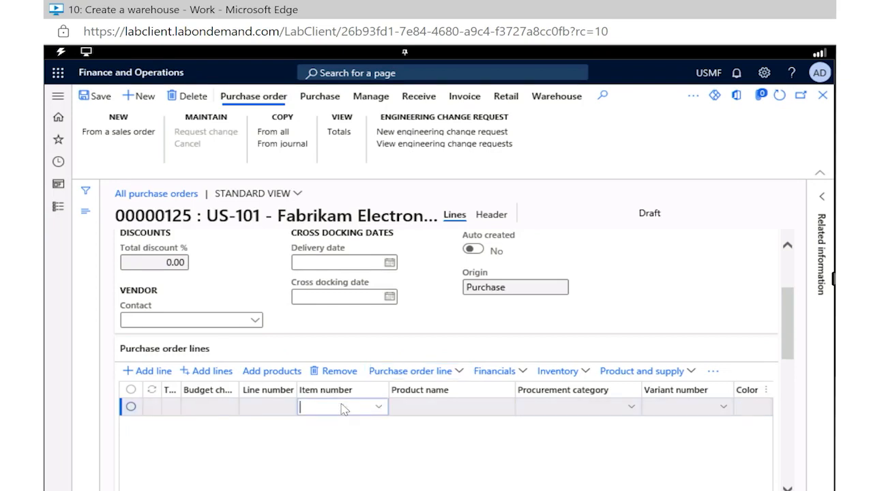
type("1")
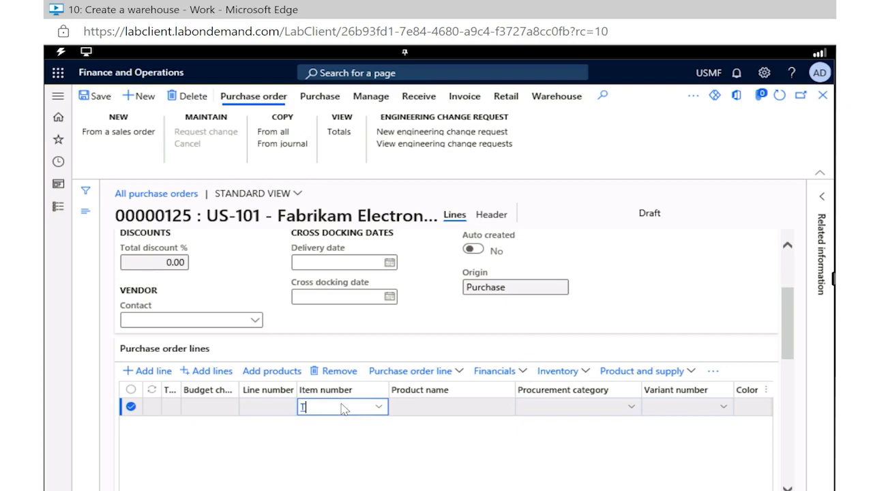
type("0004")
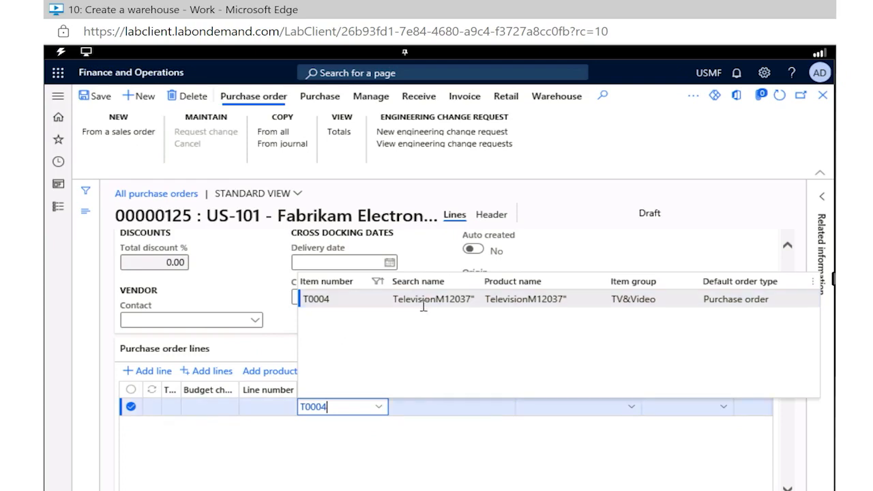
left_click(334, 300)
left_click(580, 298)
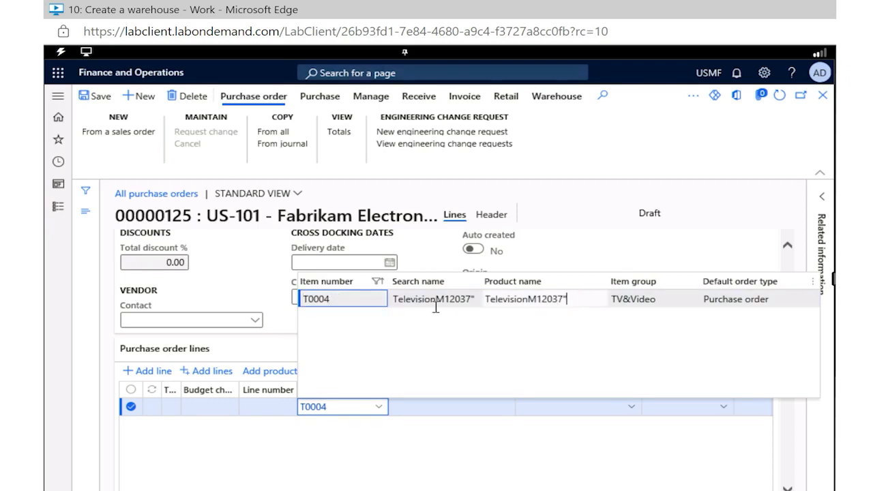
left_click(367, 300)
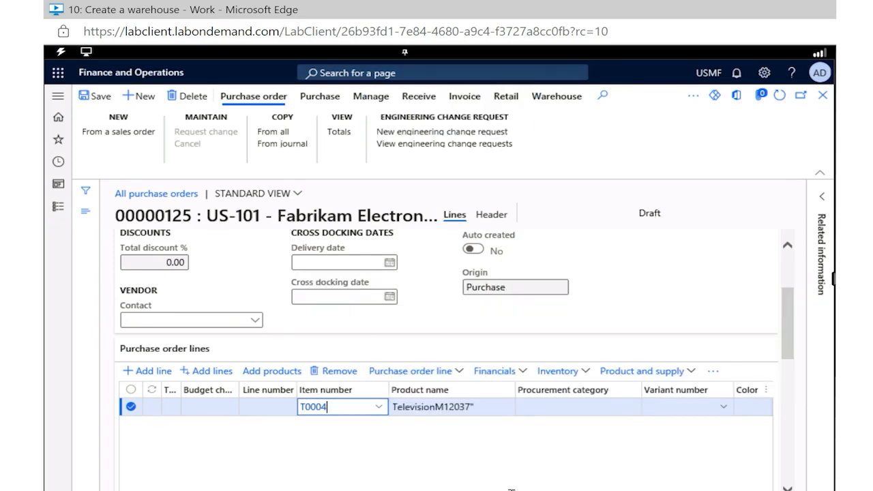
Step: Set the color of the T0004 television line to Silver
scroll(546, 486, "down", 1)
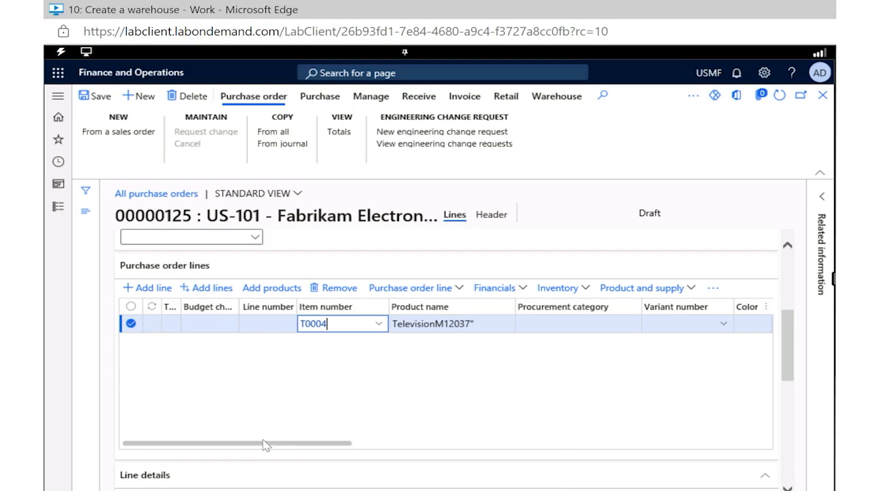
left_click_drag(263, 444, 470, 368)
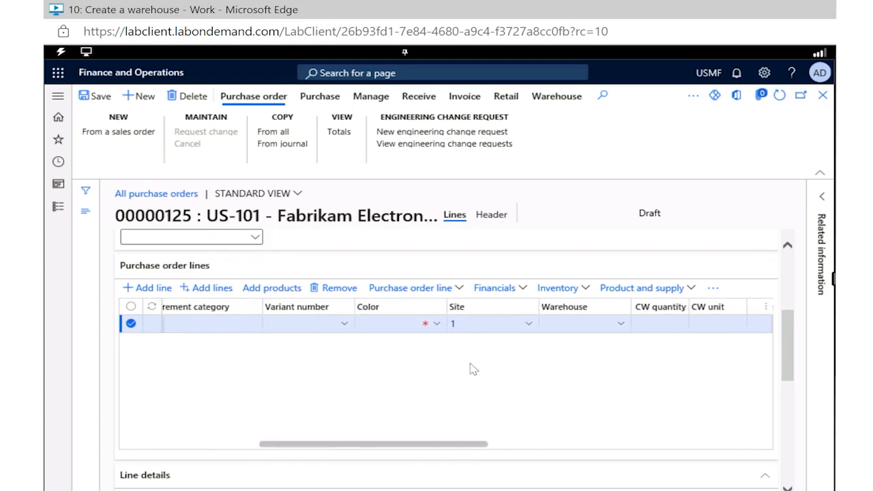
left_click(436, 331)
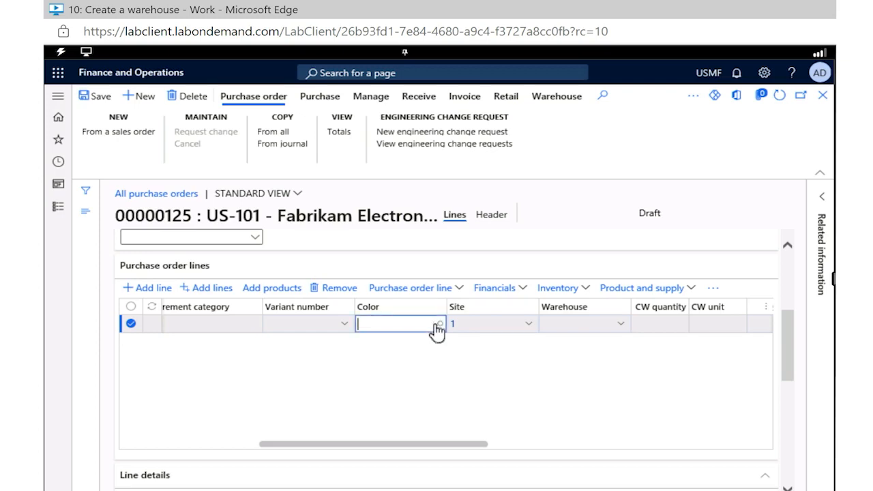
left_click(437, 327)
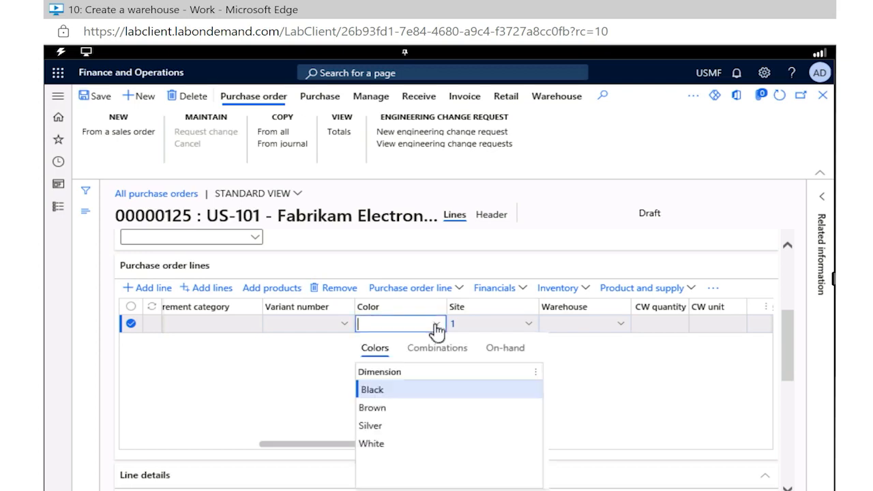
left_click(387, 425)
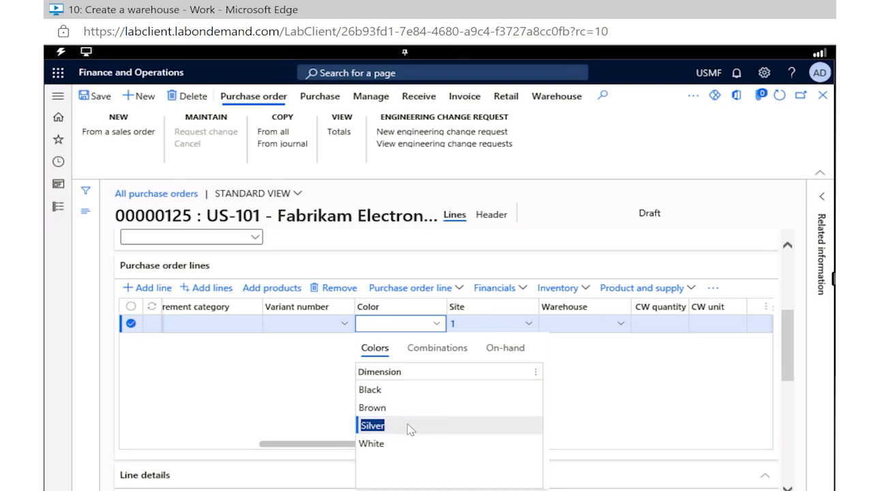
left_click(411, 428)
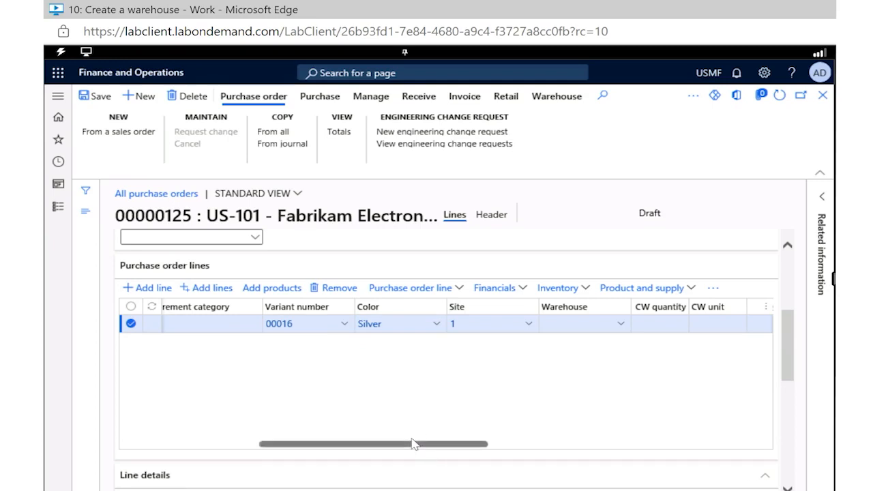
Step: Examine the television line's quantity, unit and price, along with its general line details
left_click_drag(415, 448, 551, 454)
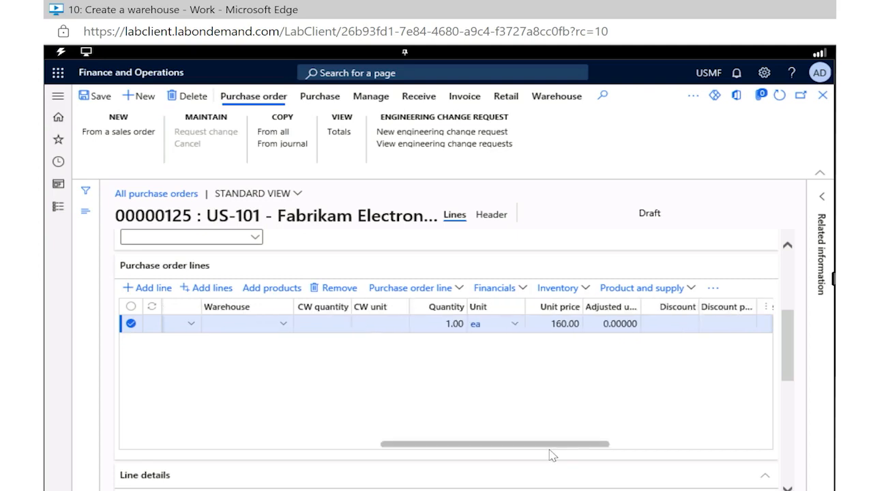
left_click(411, 324)
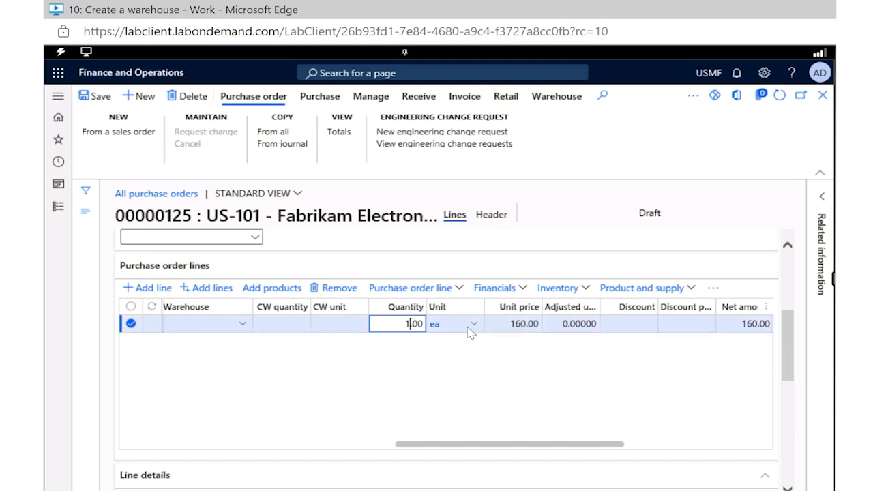
scroll(581, 369, "down", 3)
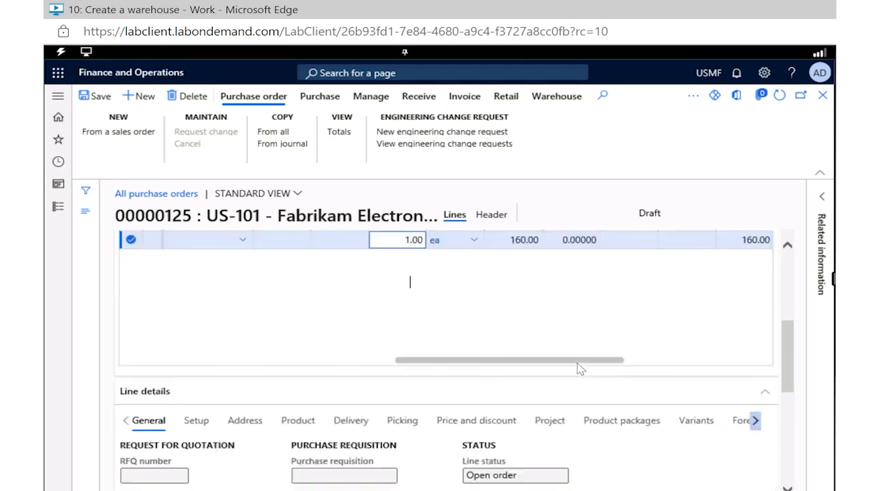
scroll(580, 369, "down", 1)
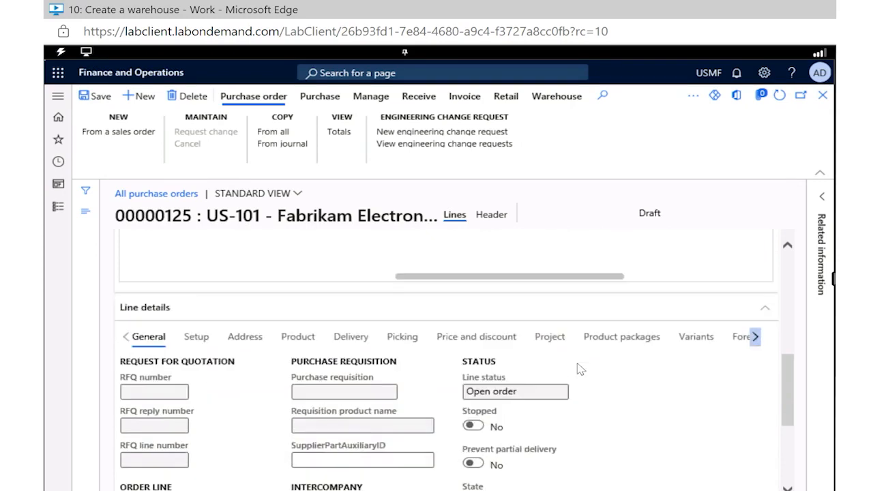
scroll(581, 369, "up", 5)
scroll(580, 369, "down", 1)
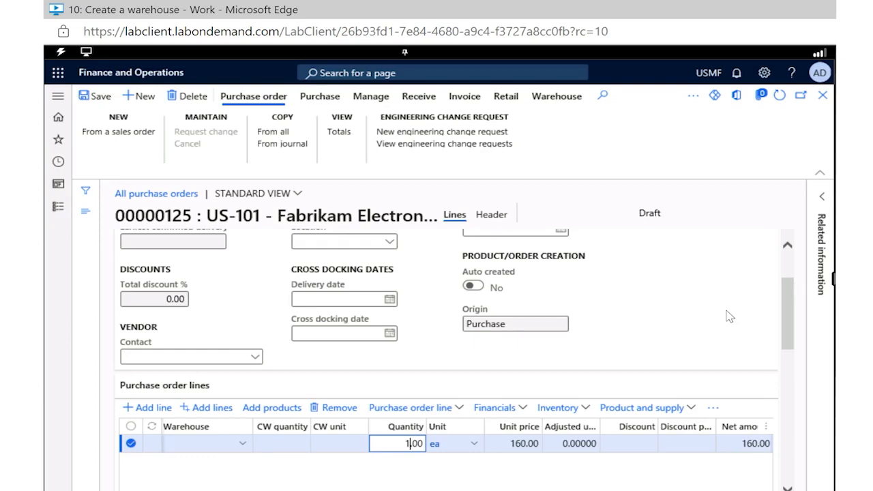
Step: Show the delivery details of the television purchase order line
scroll(730, 315, "down", 2)
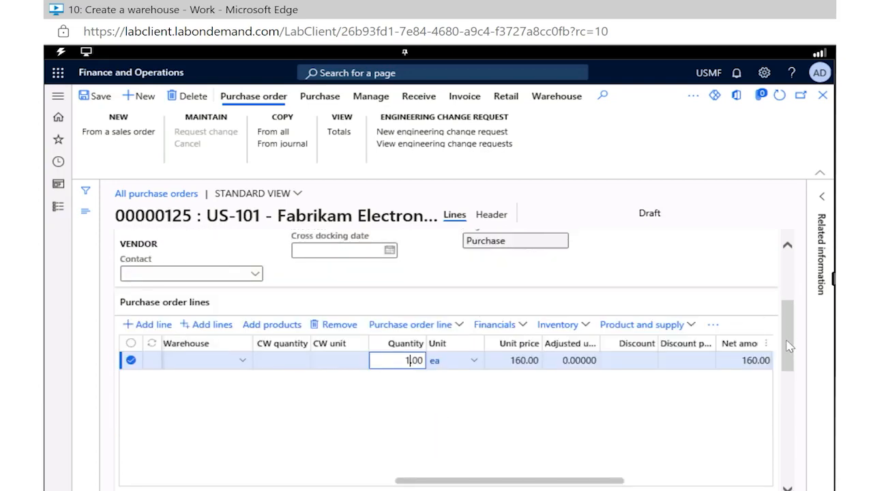
scroll(791, 365, "down", 3)
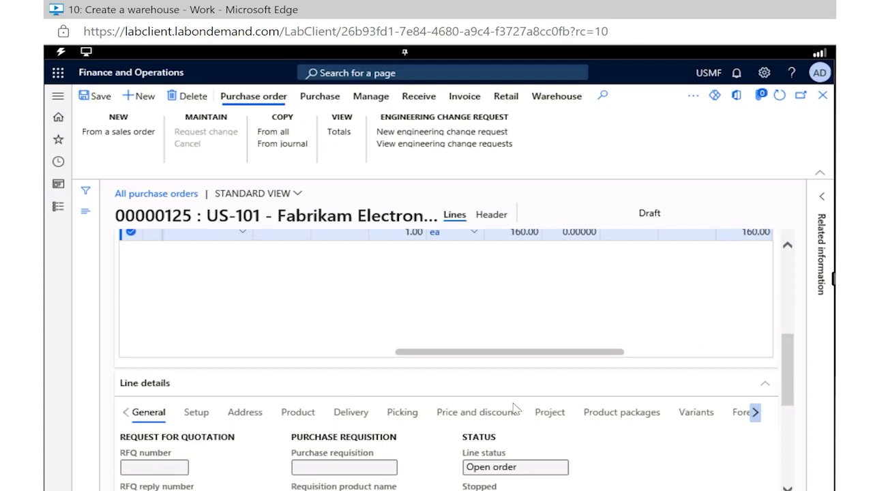
scroll(515, 408, "down", 1)
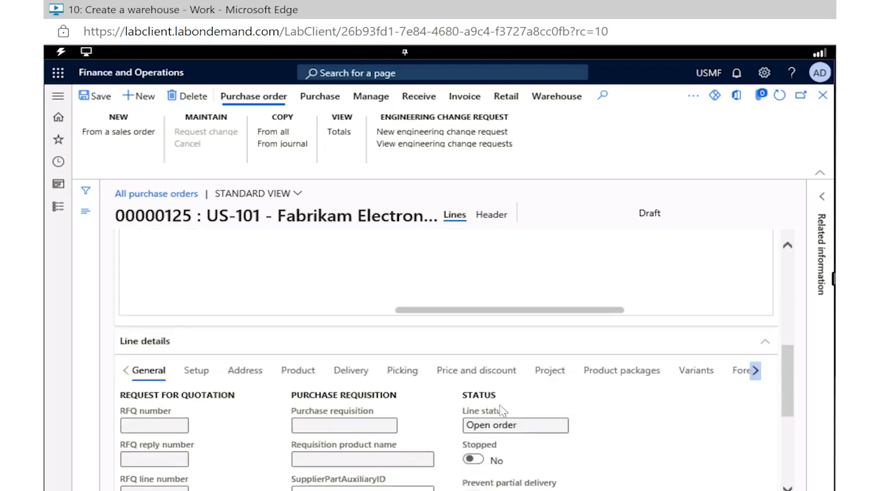
scroll(382, 387, "down", 1)
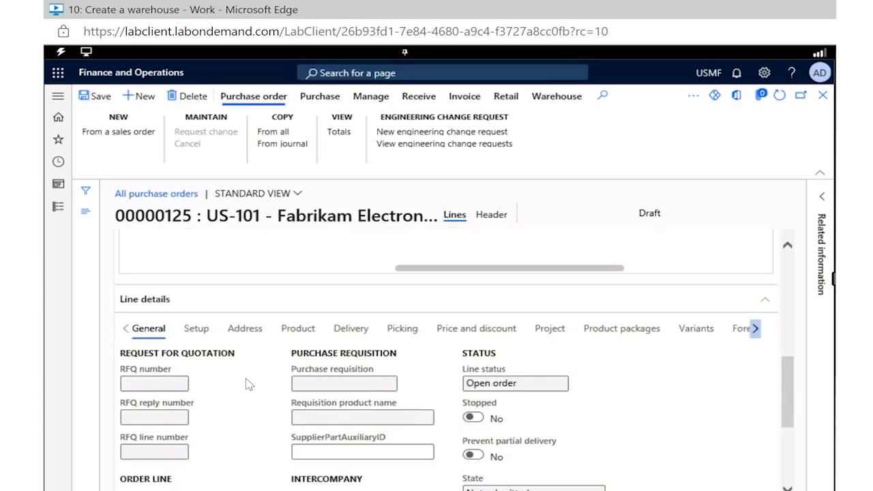
scroll(248, 382, "down", 2)
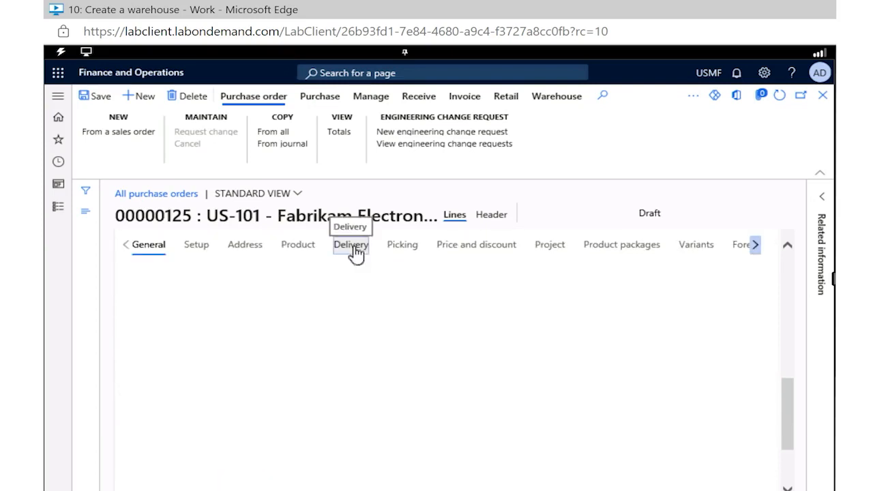
left_click(354, 249)
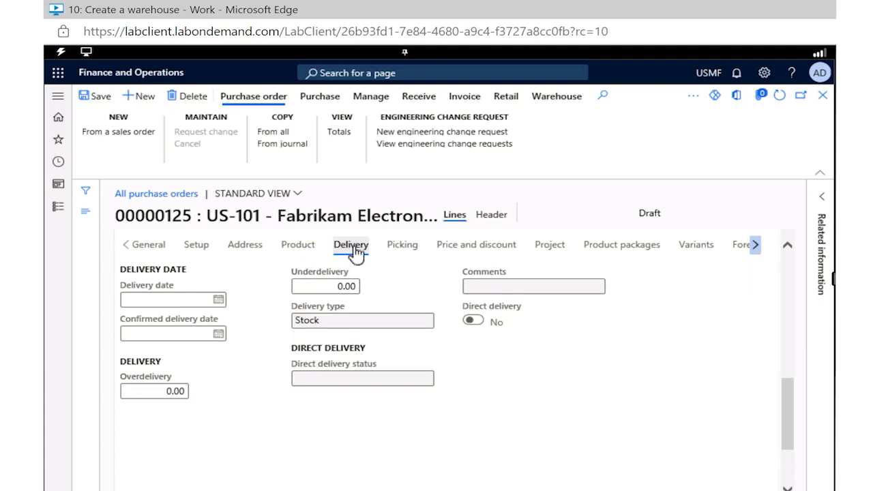
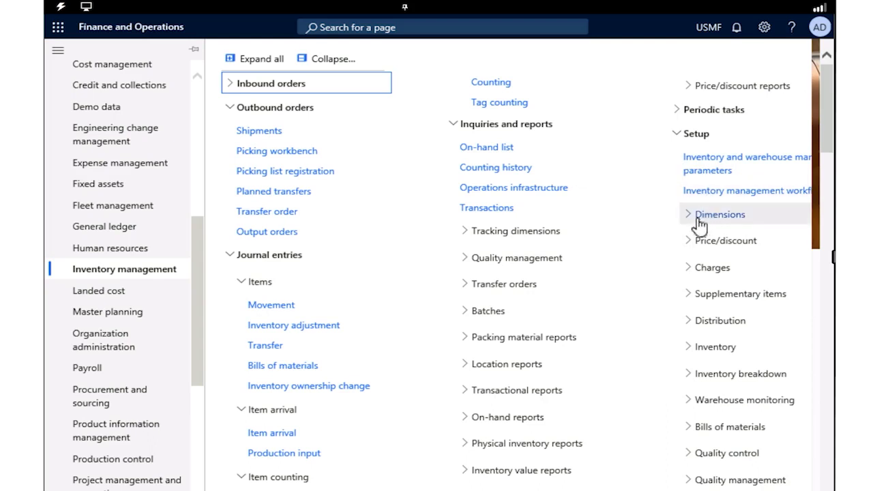
Step: Create a new inventory warehouse with ID 101, name Overflow Warehouse and site 3, Home foam production
left_click(689, 381)
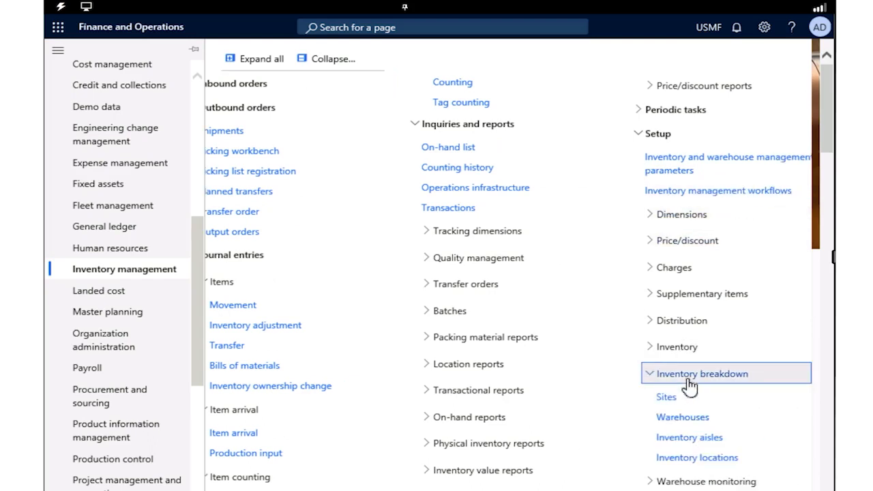
left_click(682, 423)
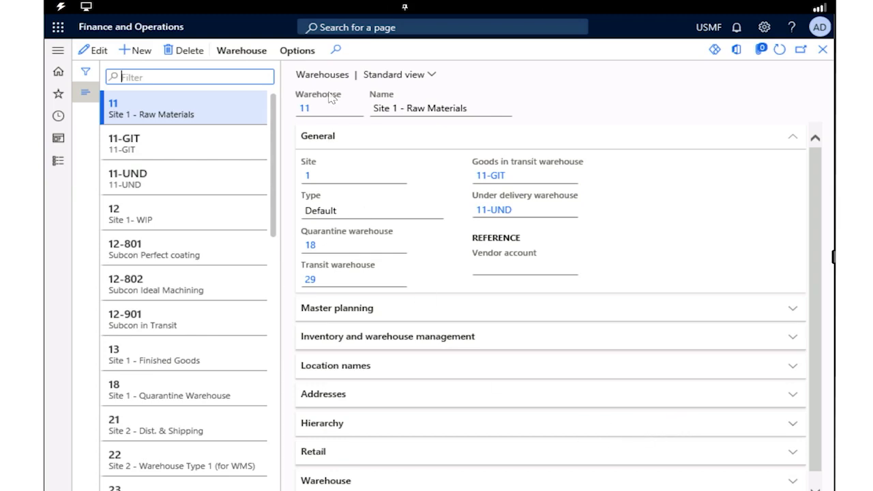
left_click(144, 54)
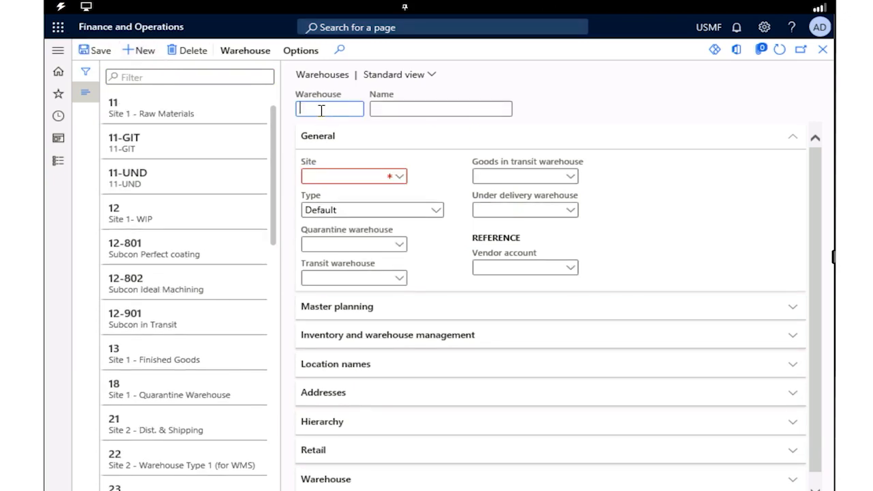
type("101")
left_click(412, 110)
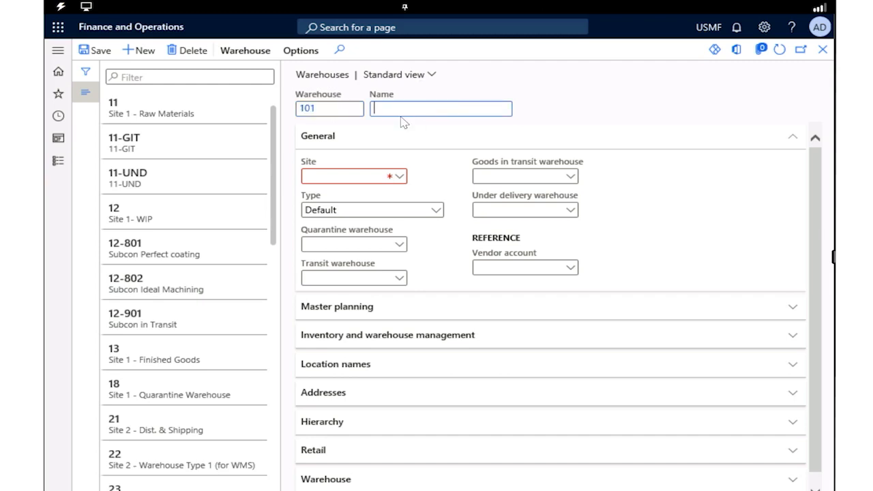
type("Overflow Warehouse")
left_click(400, 178)
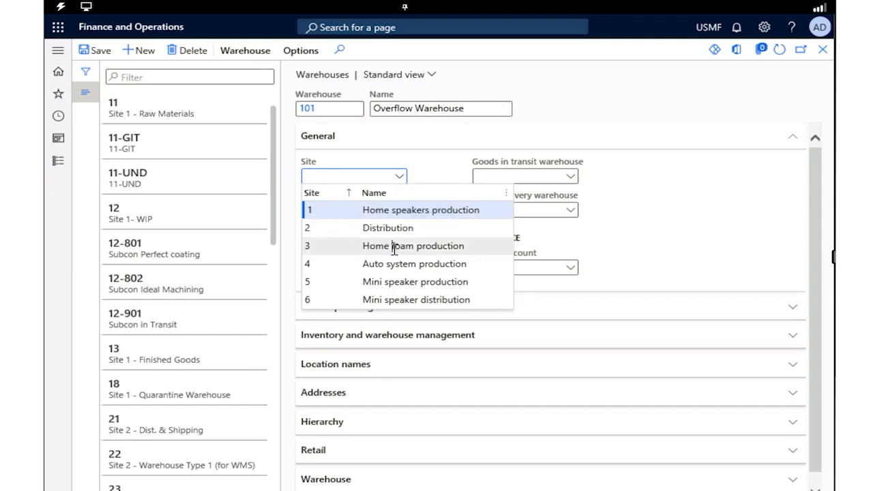
left_click(395, 247)
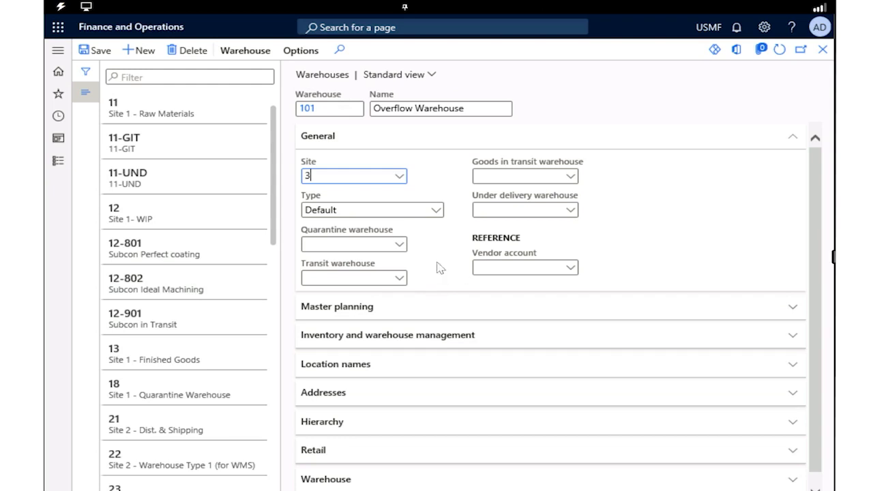
Step: Include the aisle in the location names of warehouse 101
left_click(416, 372)
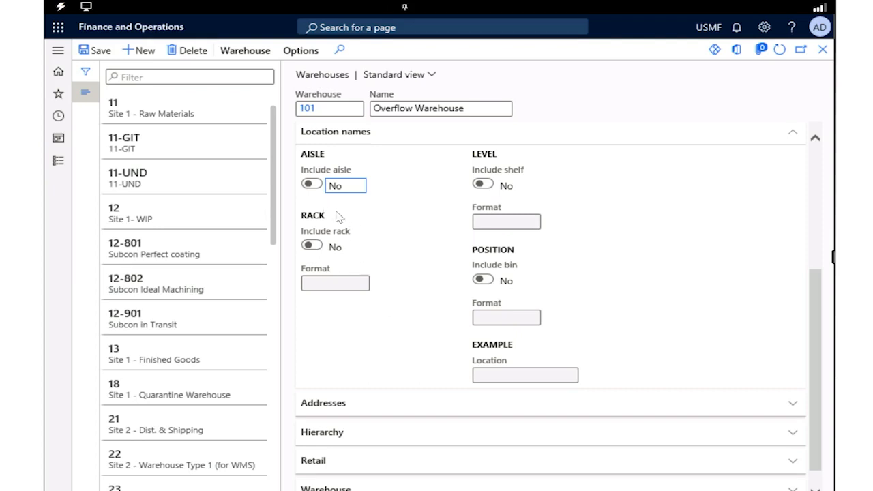
left_click(311, 186)
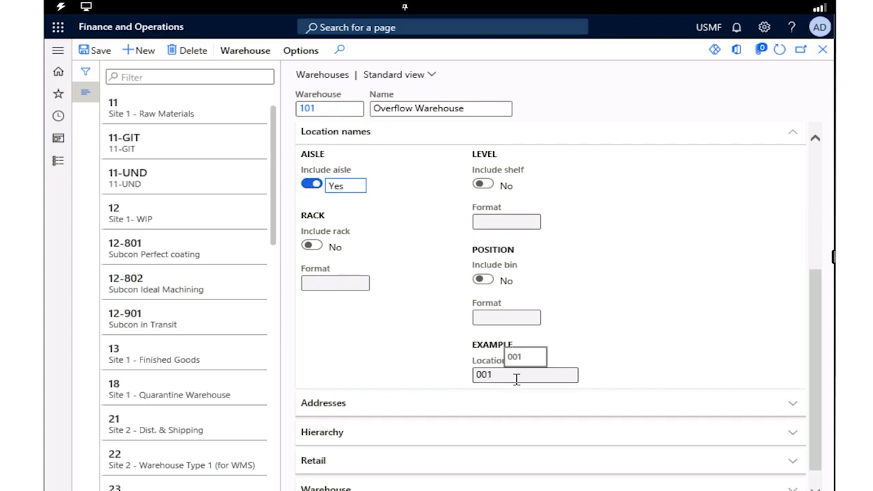
scroll(411, 354, "down", 1)
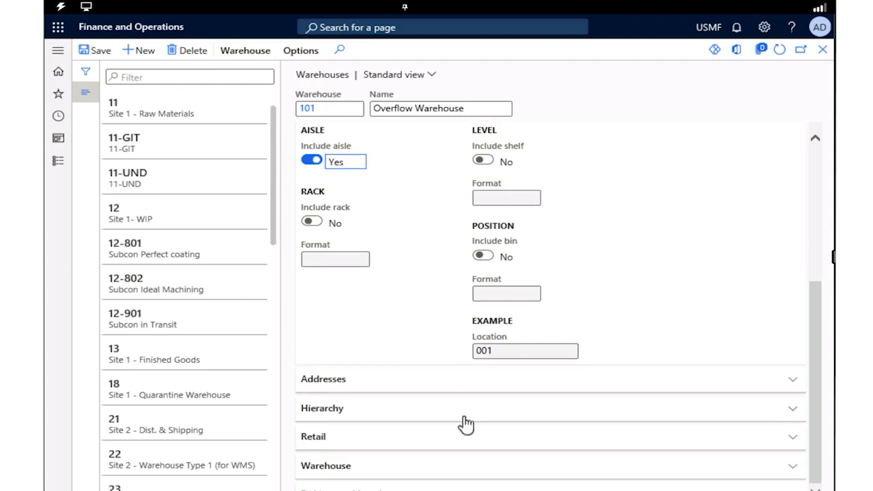
left_click(238, 53)
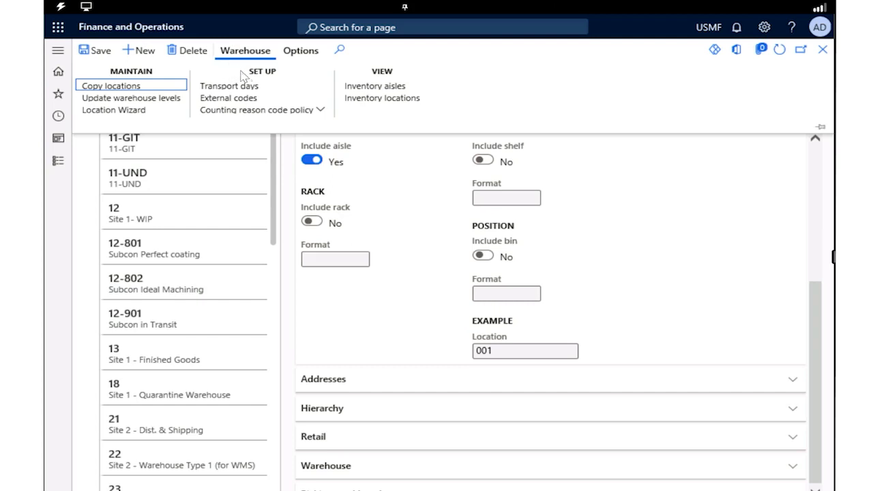
left_click(148, 111)
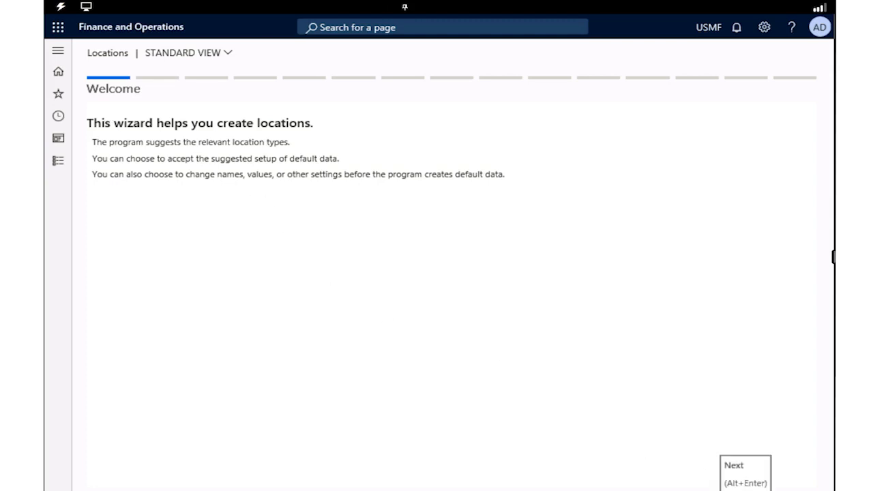
left_click(745, 490)
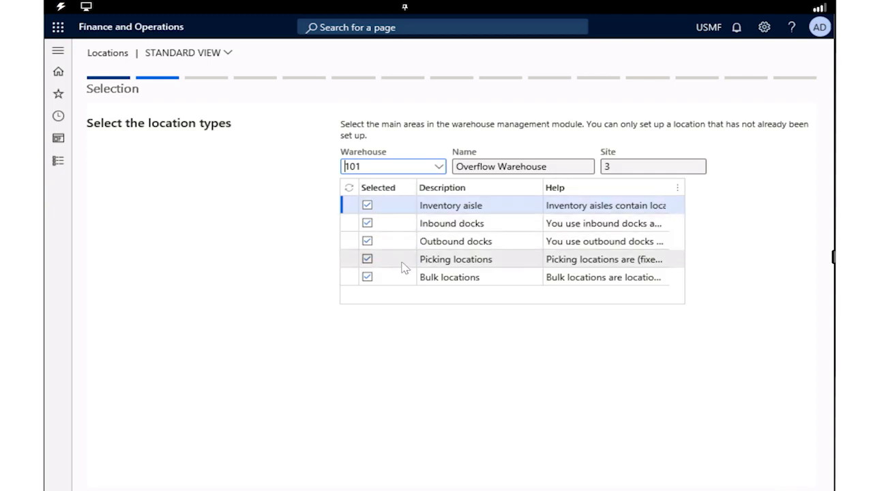
left_click(367, 208)
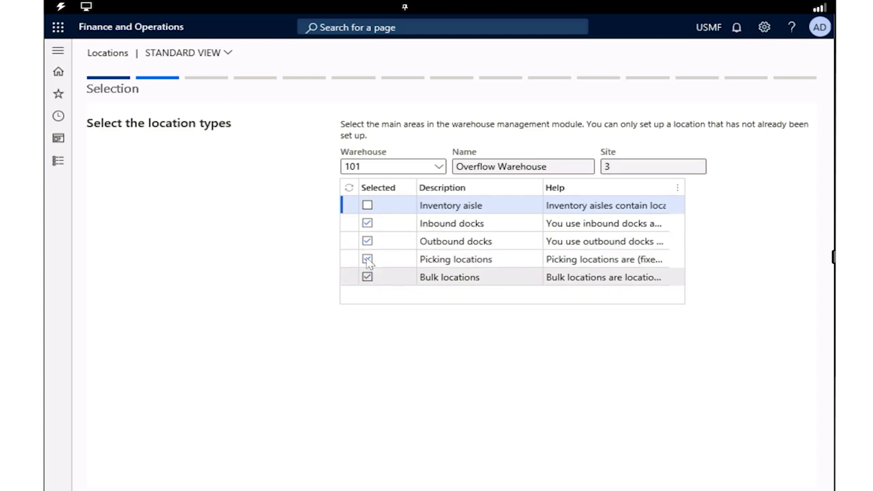
left_click(362, 228)
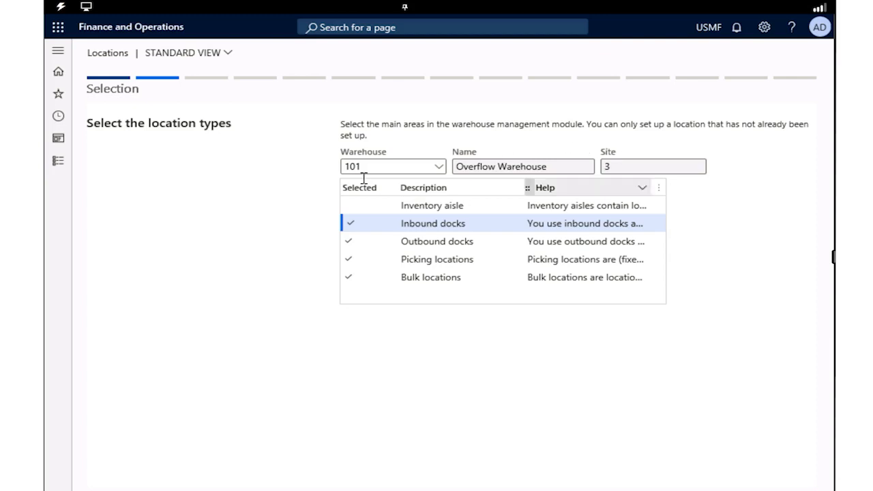
left_click(355, 212)
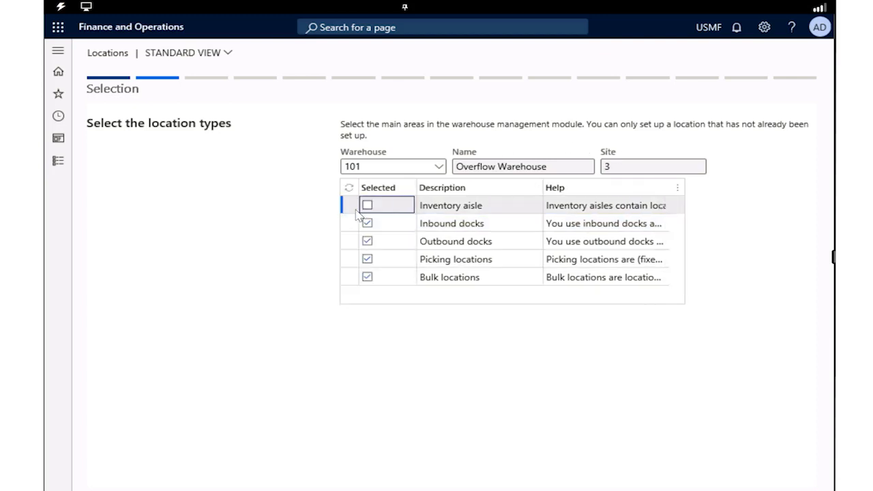
left_click(366, 206)
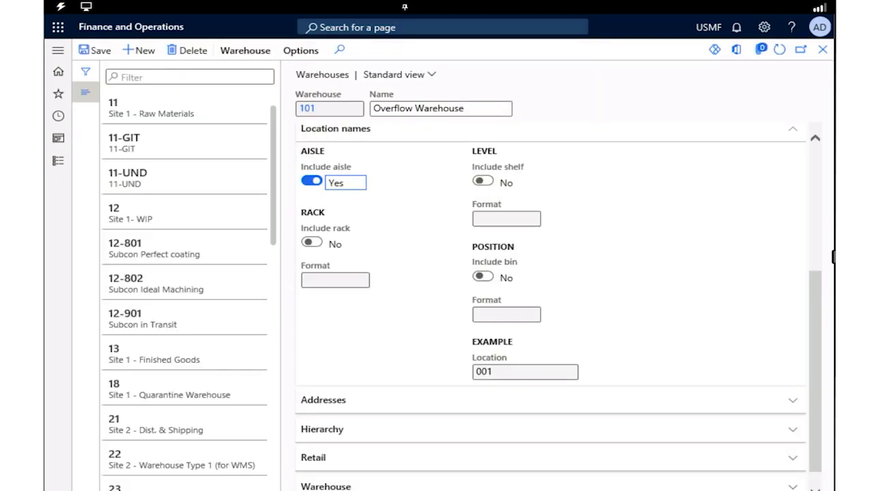
Step: Run the Location Wizard for warehouse 101 with all location types, accepting the Special dock aisle and 10 additional aisles in ## format
left_click(240, 60)
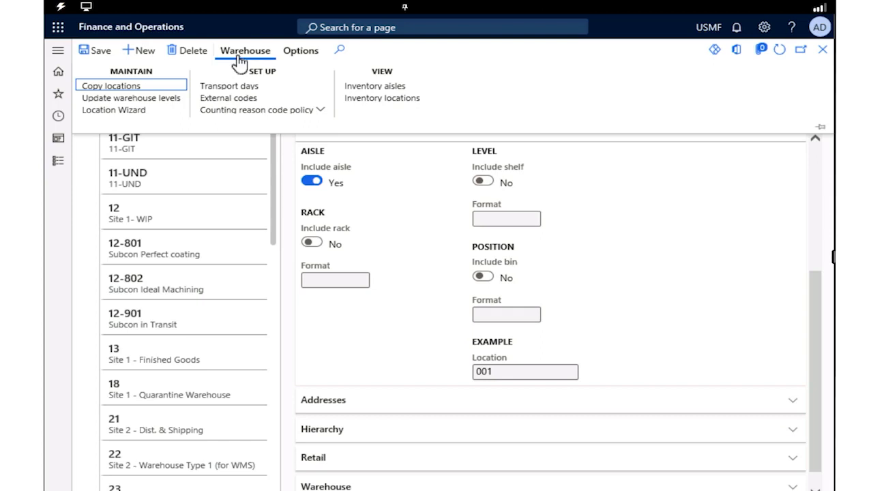
left_click(130, 112)
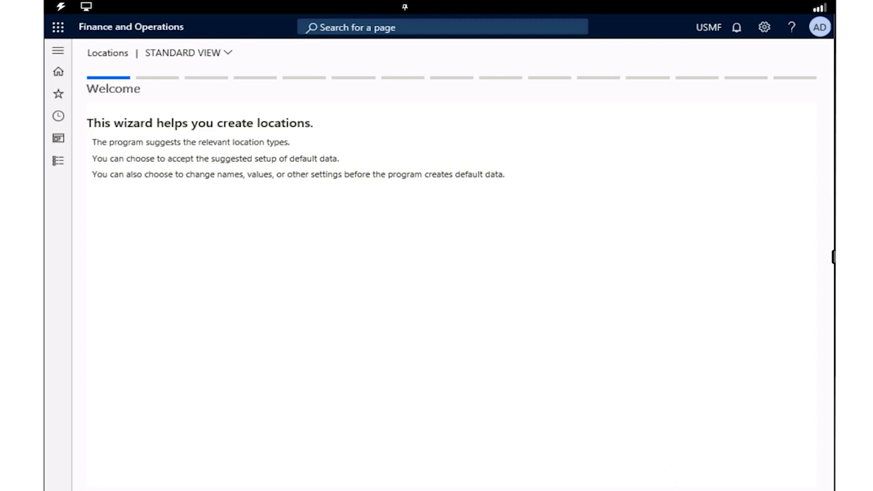
left_click(746, 489)
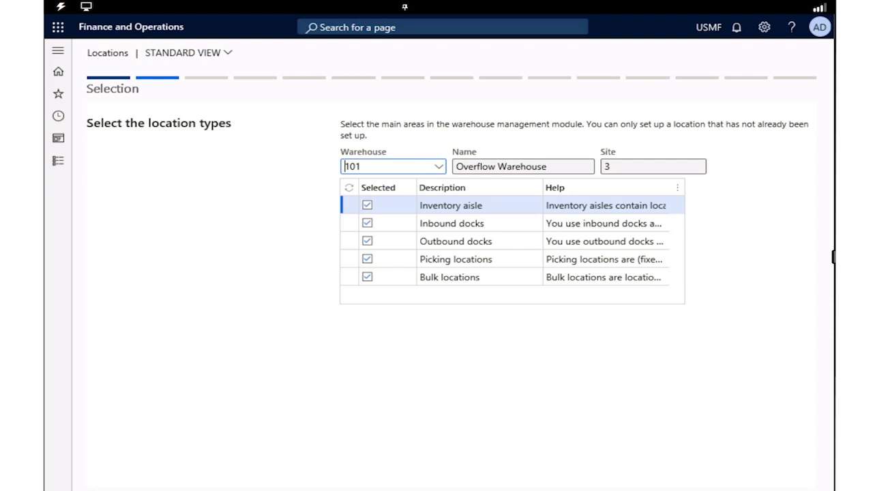
left_click(745, 489)
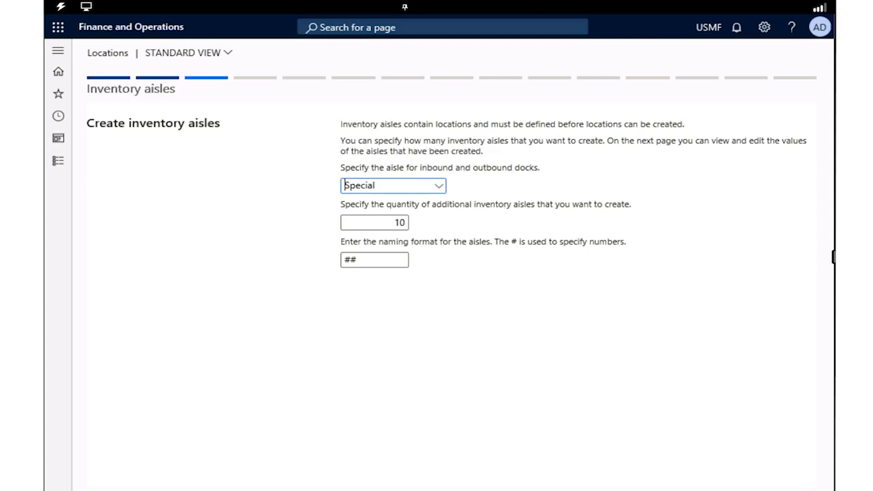
left_click(745, 490)
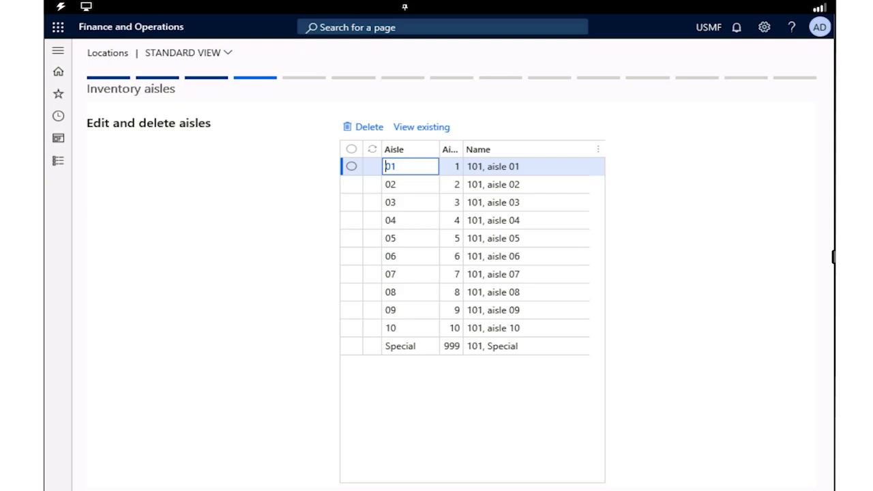
left_click(745, 489)
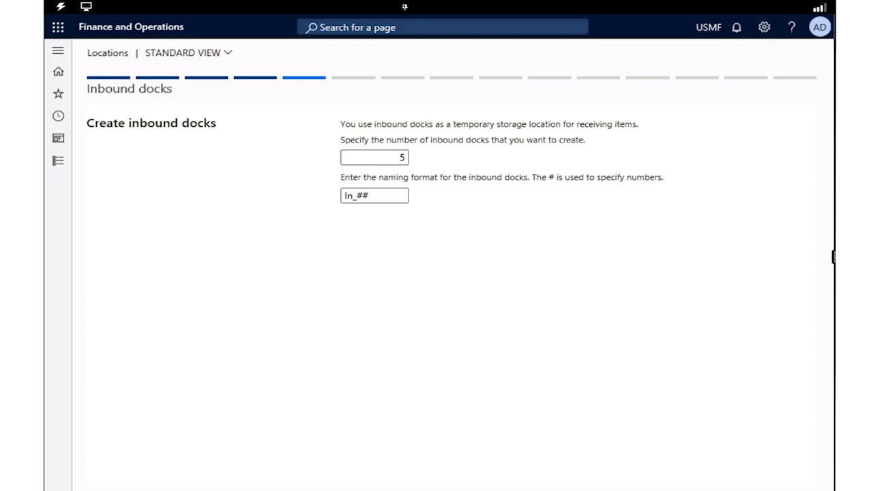
Step: Accept 5 inbound docks named In_## and 5 outbound docks named Out_## in the location wizard
left_click(745, 490)
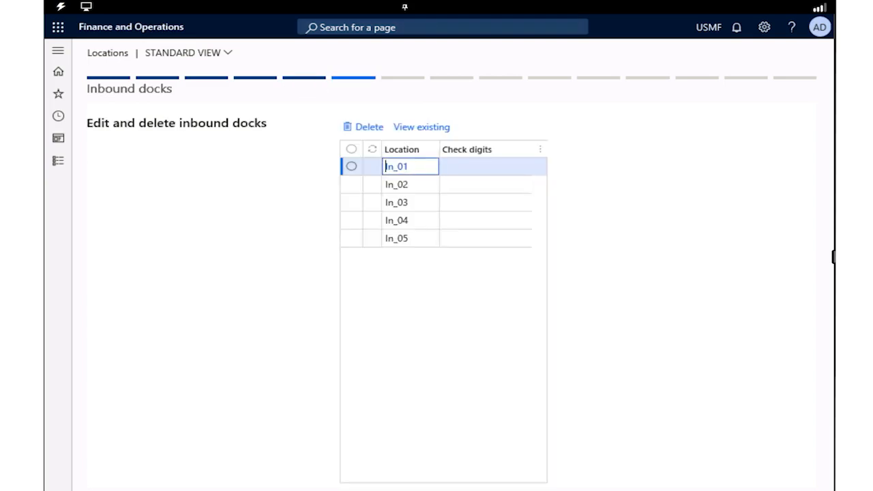
left_click(745, 490)
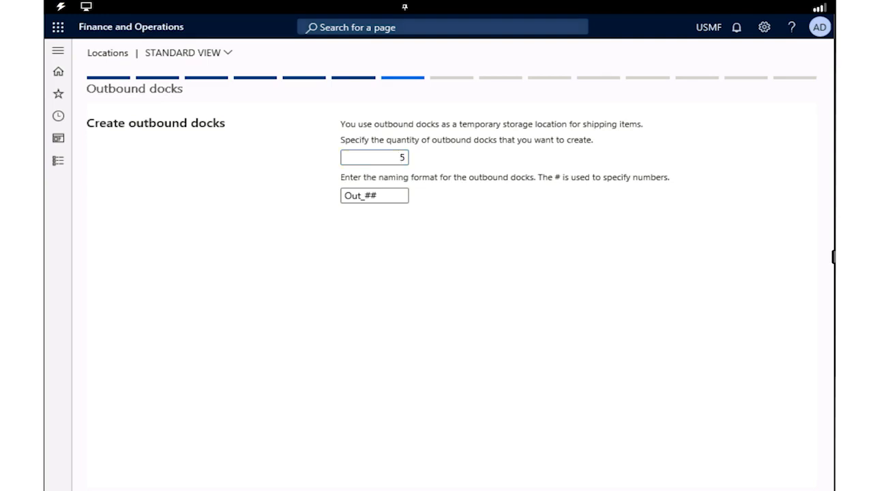
left_click(746, 490)
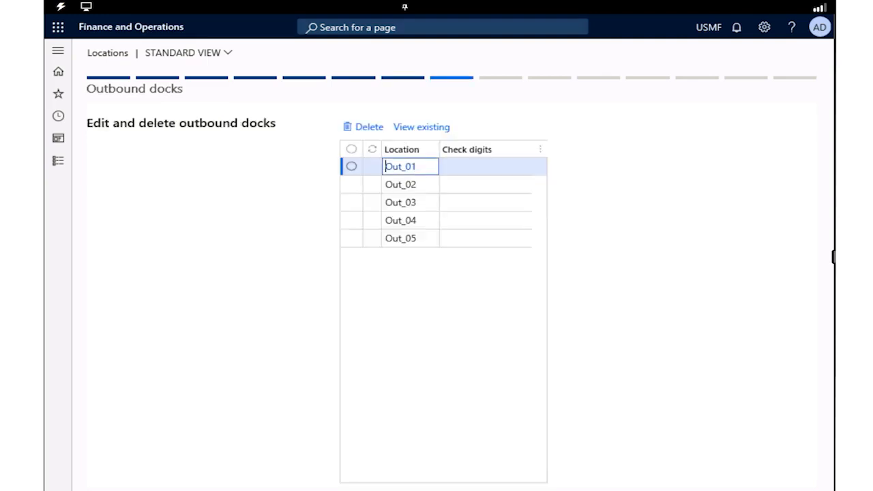
left_click(746, 490)
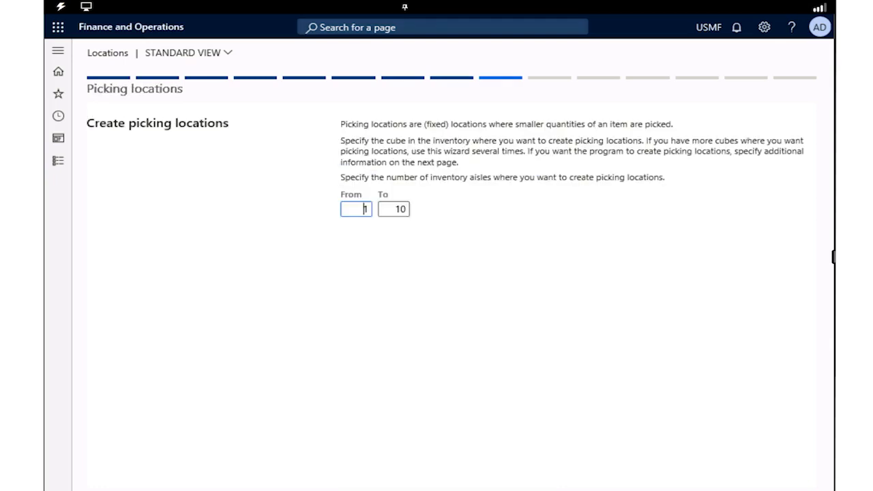
Step: Accept inventory aisles 1 to 10 for the picking locations
left_click(745, 490)
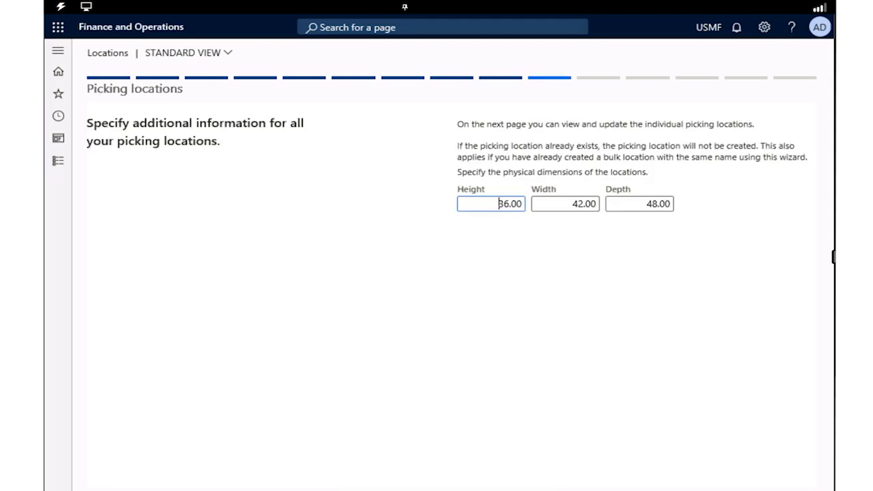
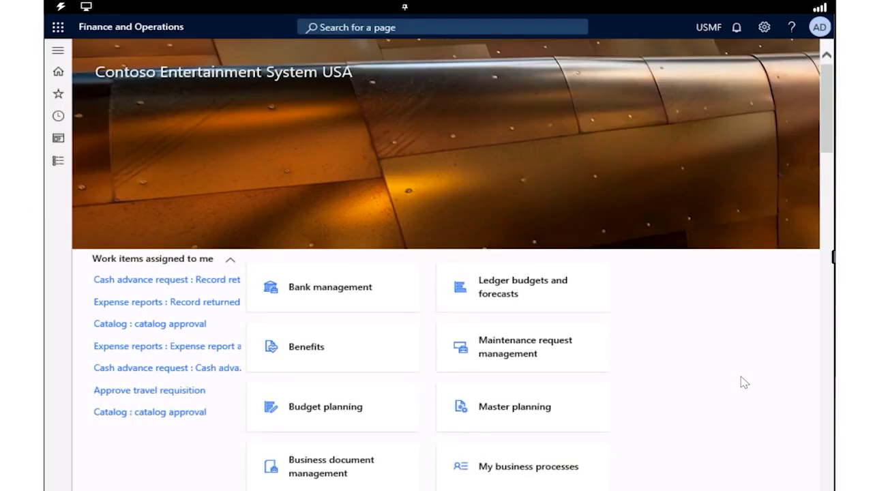
Step: Open the list of all production orders in the Production control module
left_click(59, 51)
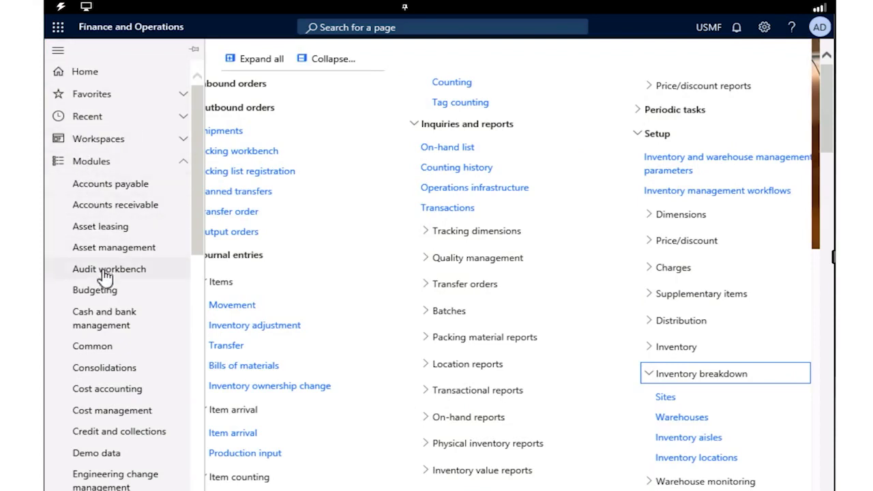
scroll(107, 269, "down", 7)
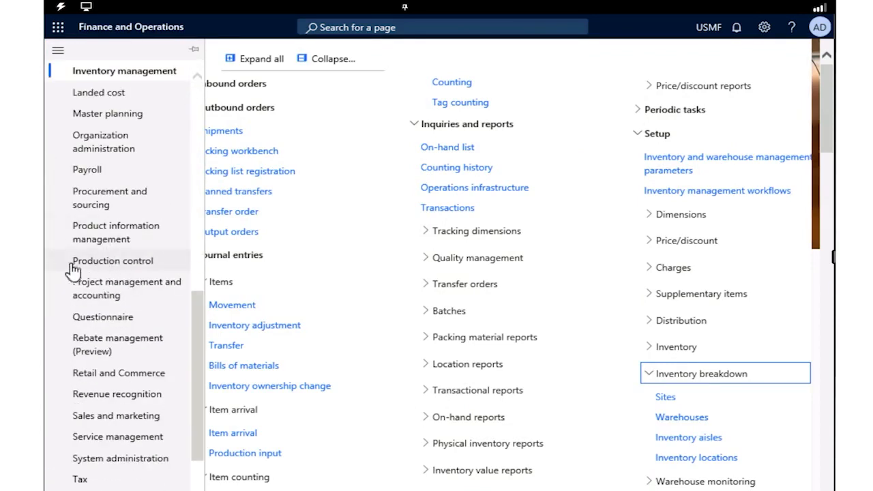
left_click(167, 266)
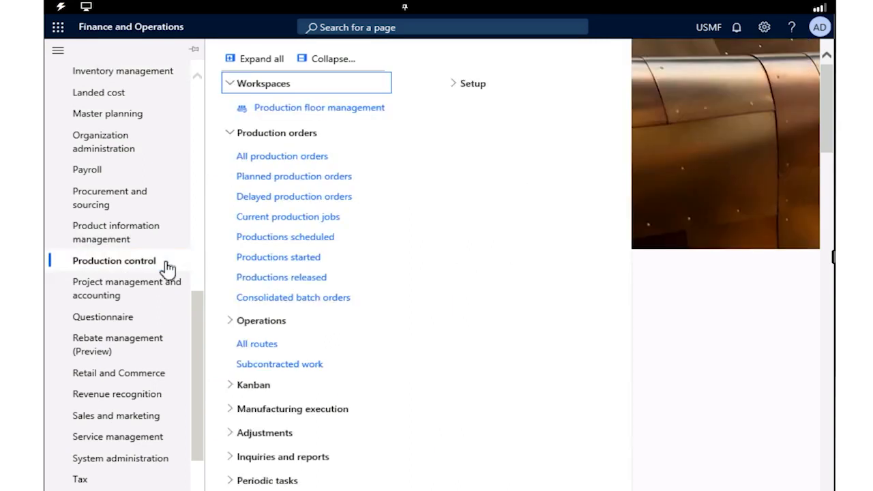
left_click(327, 158)
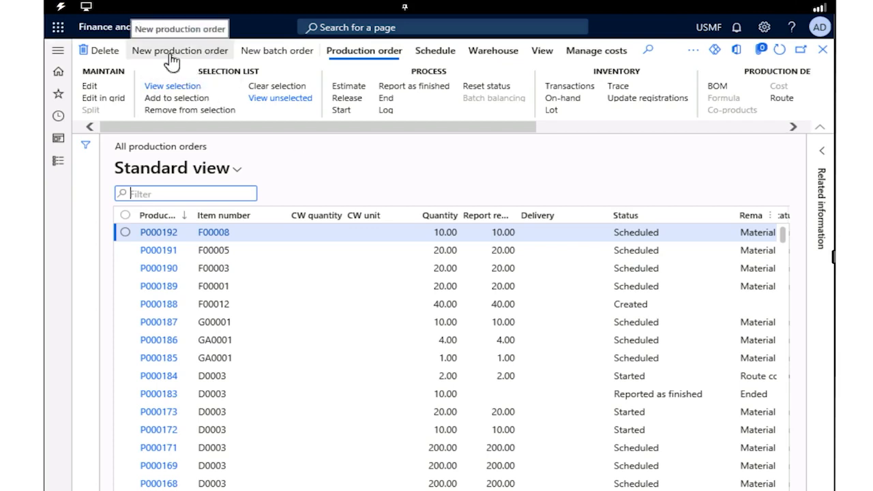
Step: Start a new production order for item D0001, MidRangeSpeaker
left_click(170, 57)
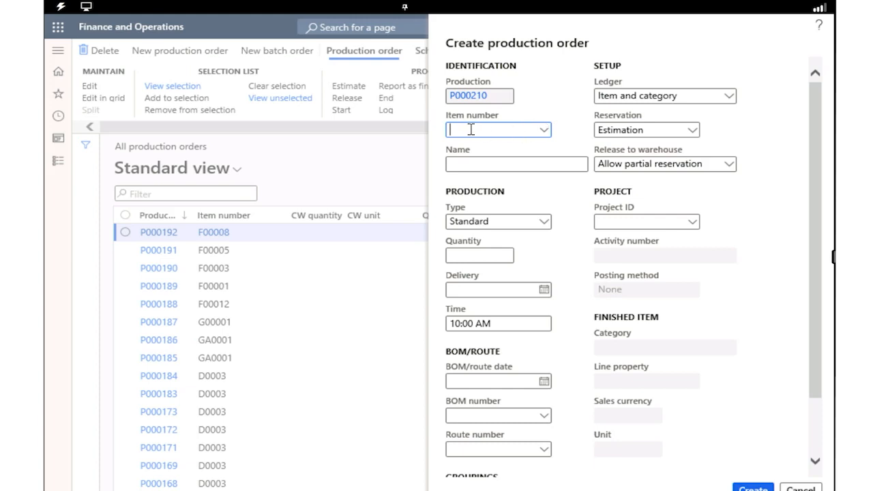
type("D0001")
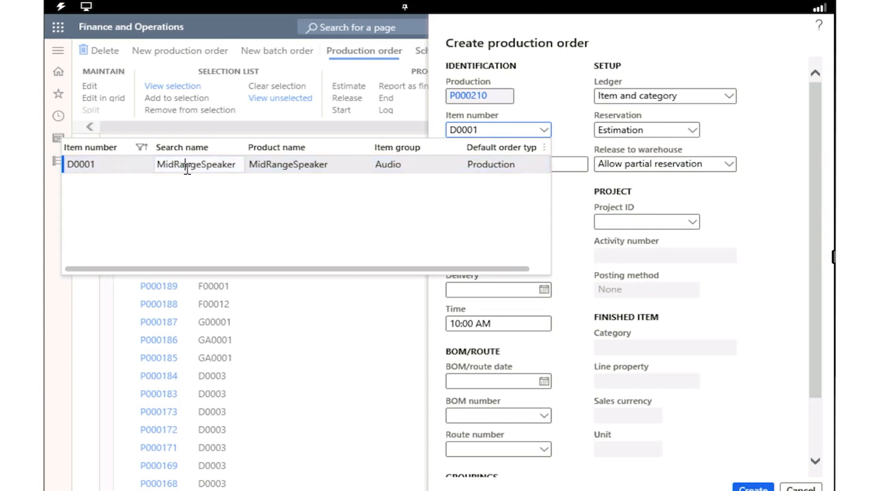
left_click(137, 172)
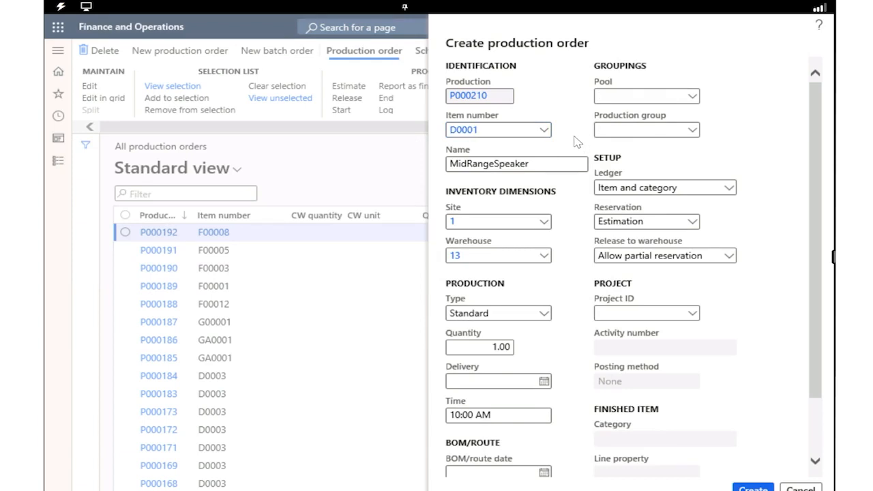
Step: Keep the production type Standard and try to set the delivery date to December 16, 2024
scroll(575, 142, "down", 1)
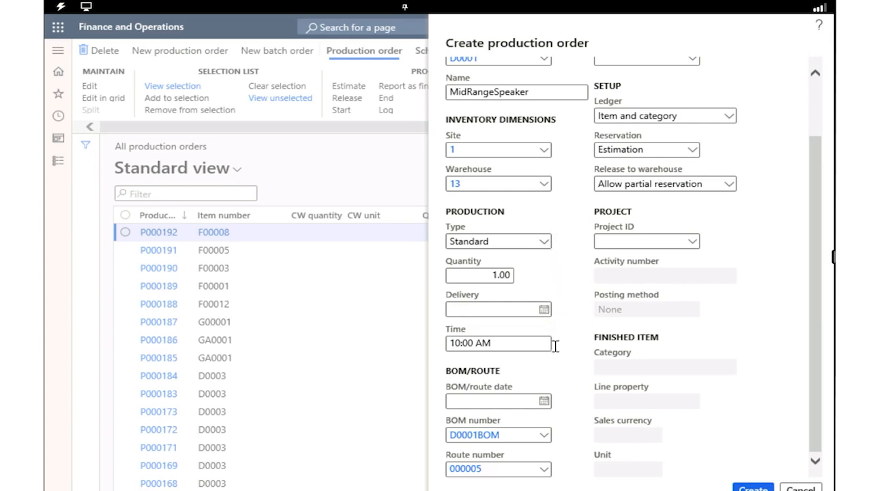
left_click(547, 244)
scroll(570, 212, "down", 2)
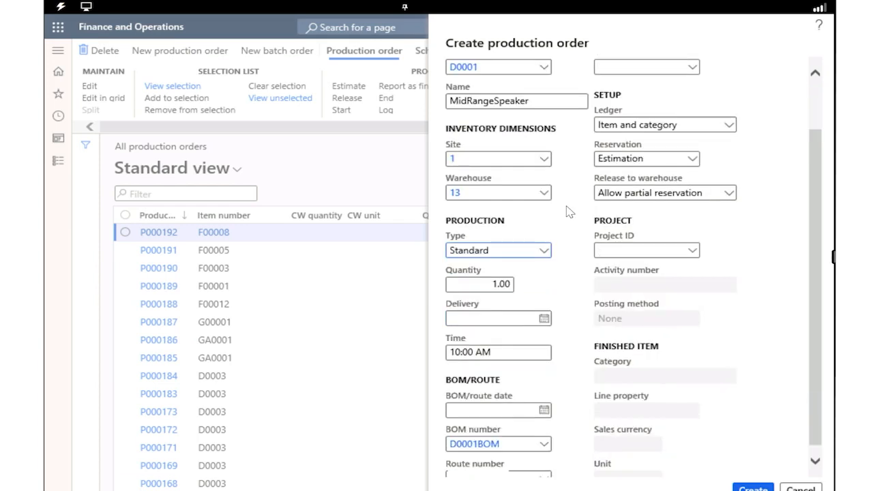
left_click(546, 311)
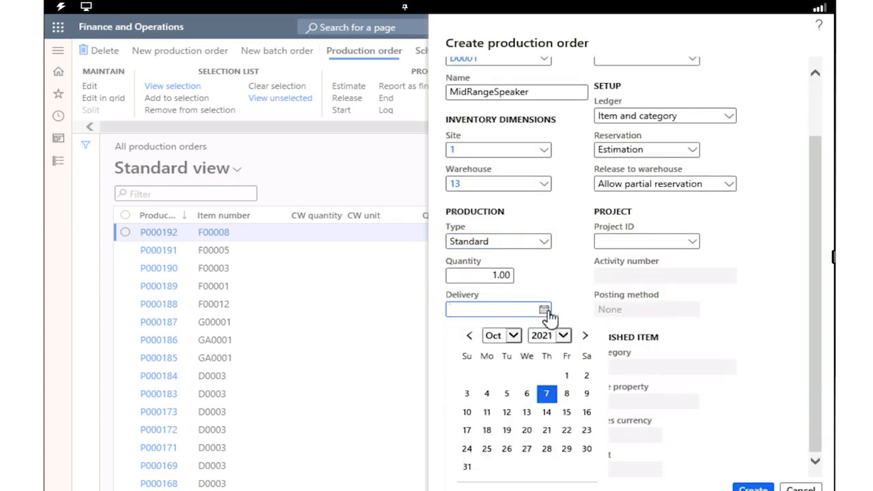
left_click(516, 341)
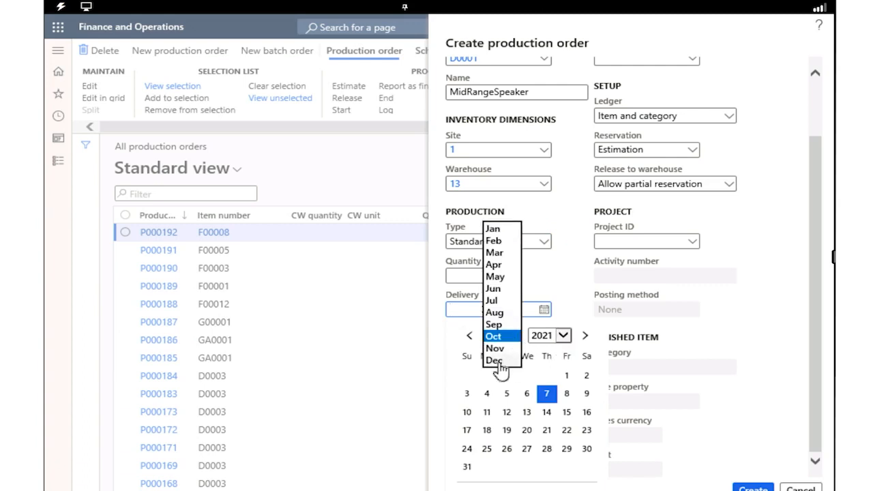
left_click(567, 340)
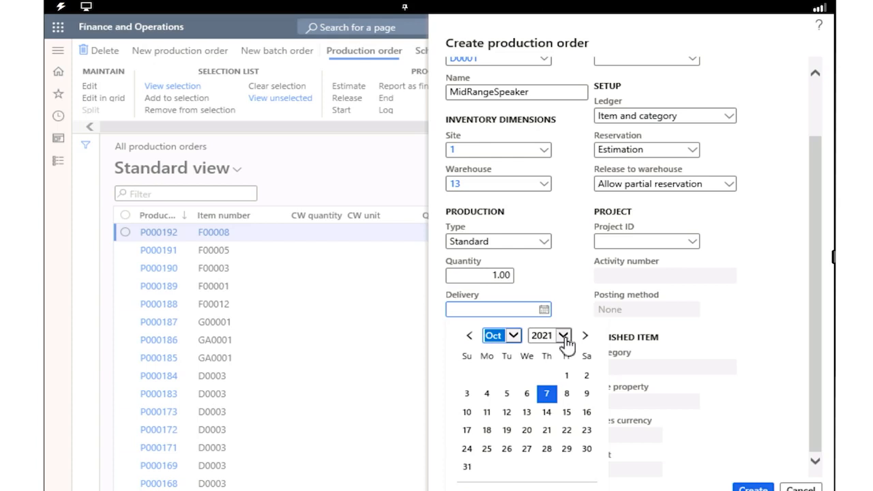
left_click(564, 335)
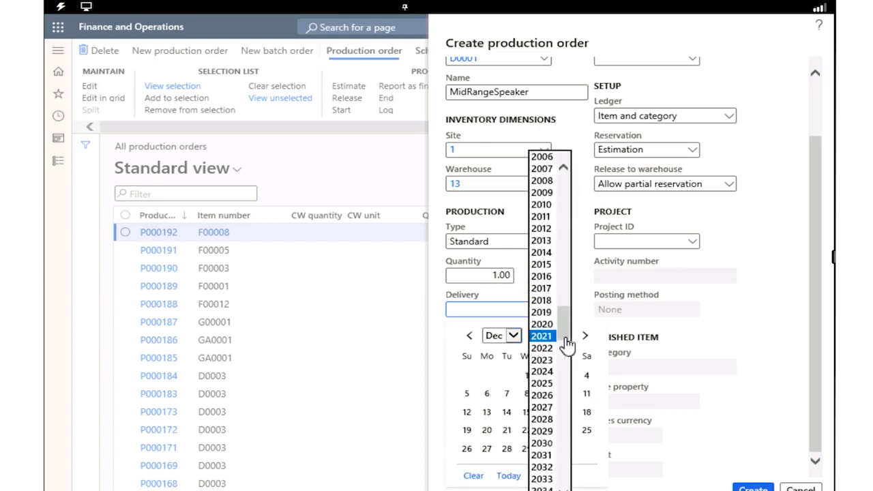
left_click(544, 372)
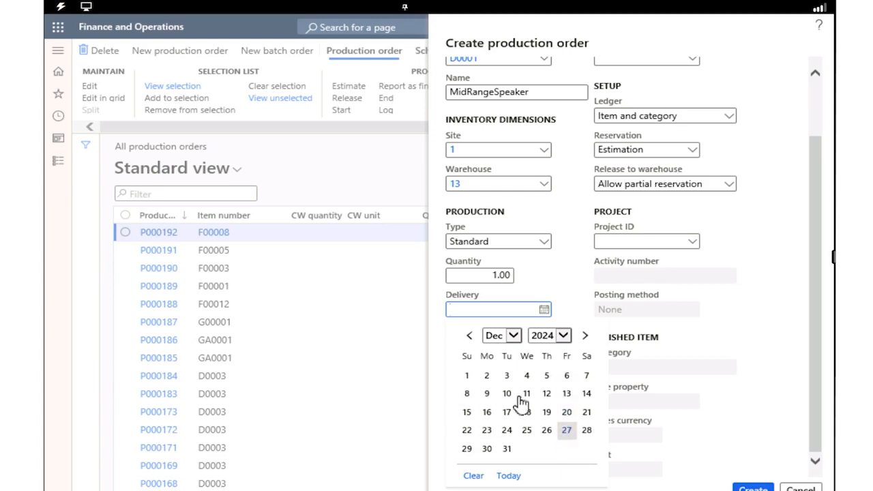
left_click(486, 412)
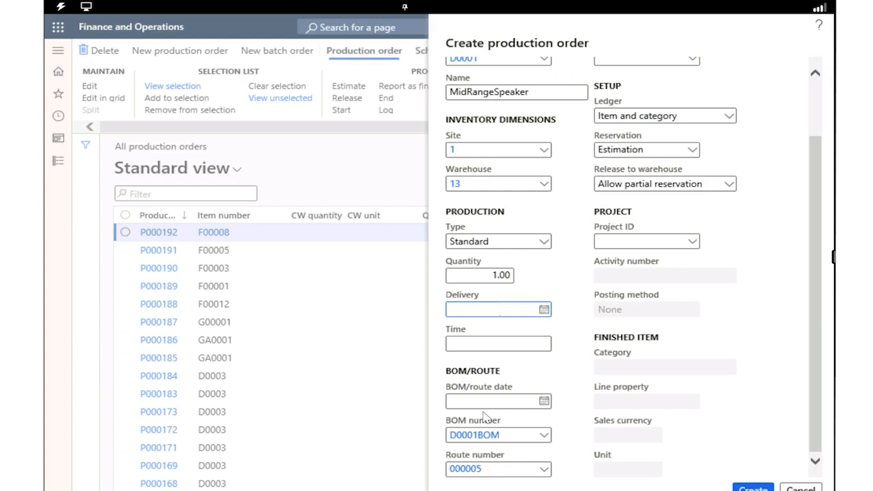
Step: Set the production quantity to 20 and create the production order
right_click(501, 276)
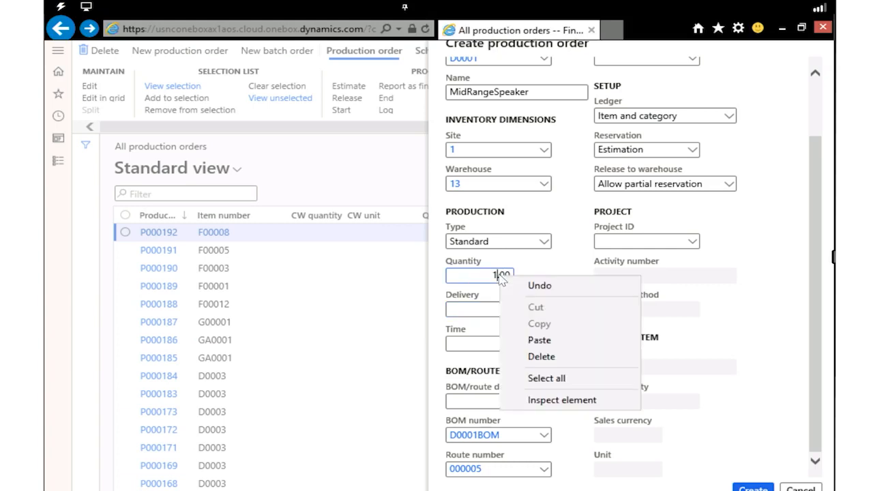
left_click(471, 276)
double_click(470, 276)
type("20")
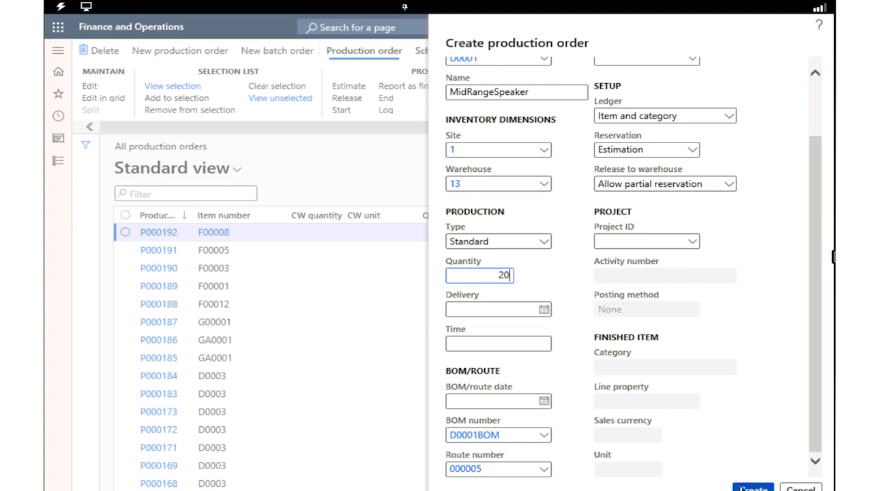
left_click(741, 489)
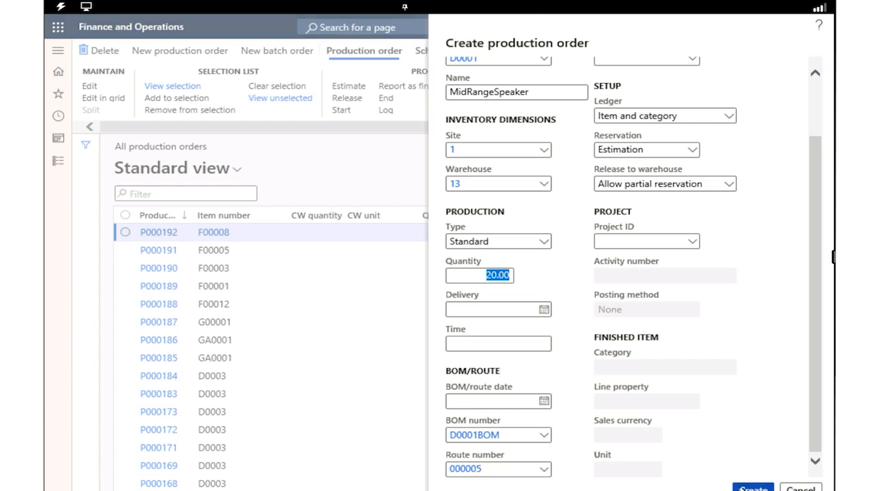
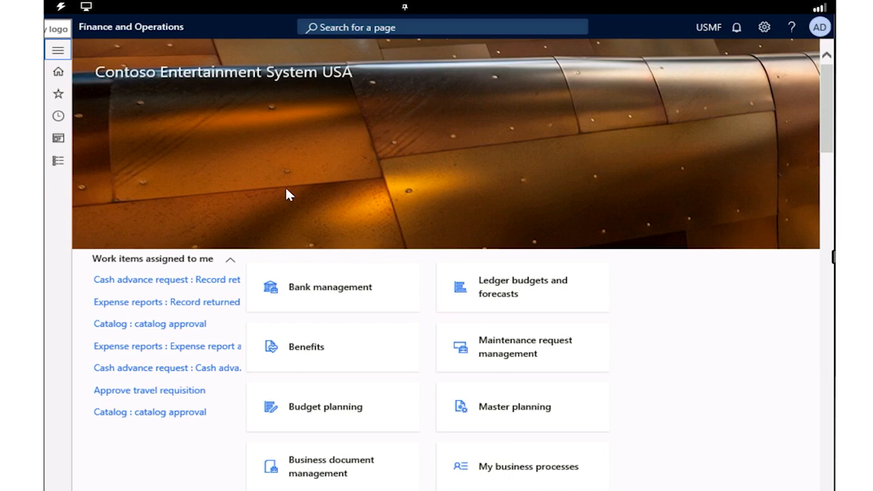
Step: Open the lifecycle states for maintenance requests from the Asset management setup
left_click(58, 52)
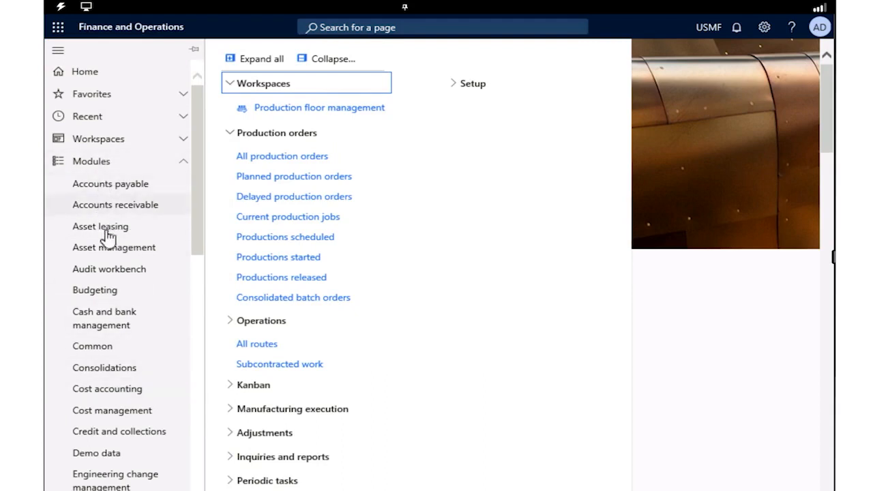
left_click(107, 254)
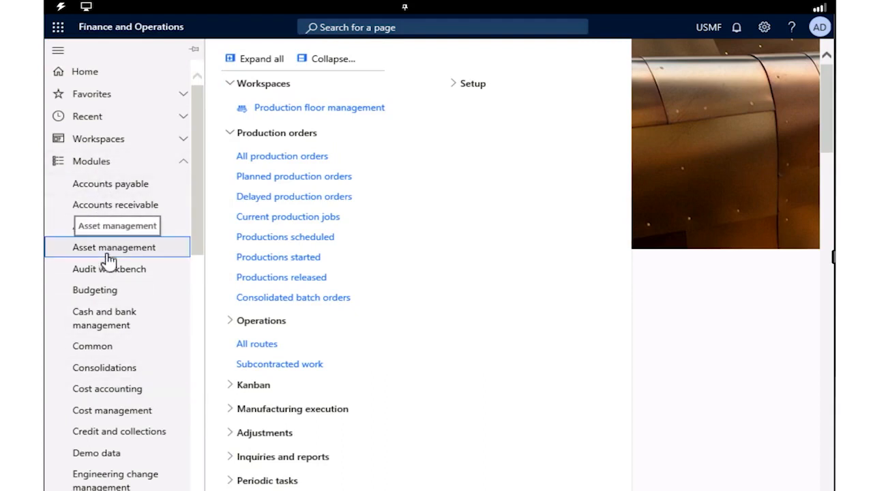
left_click(243, 467)
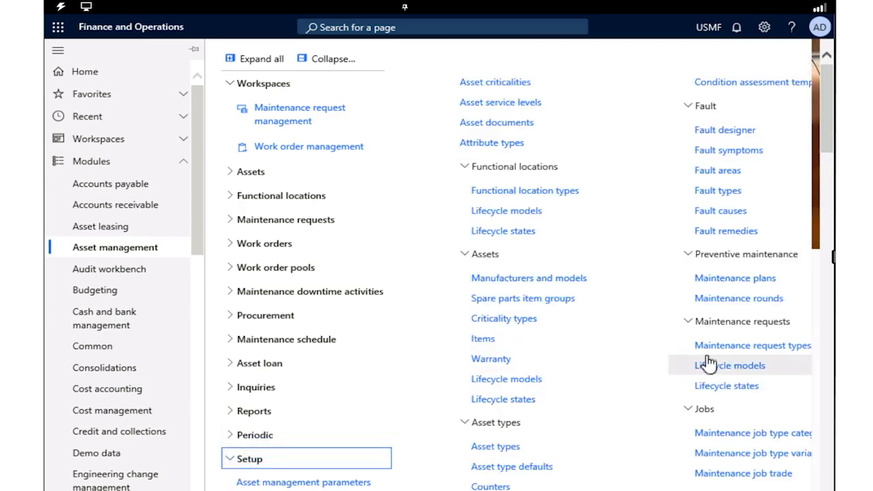
left_click(714, 389)
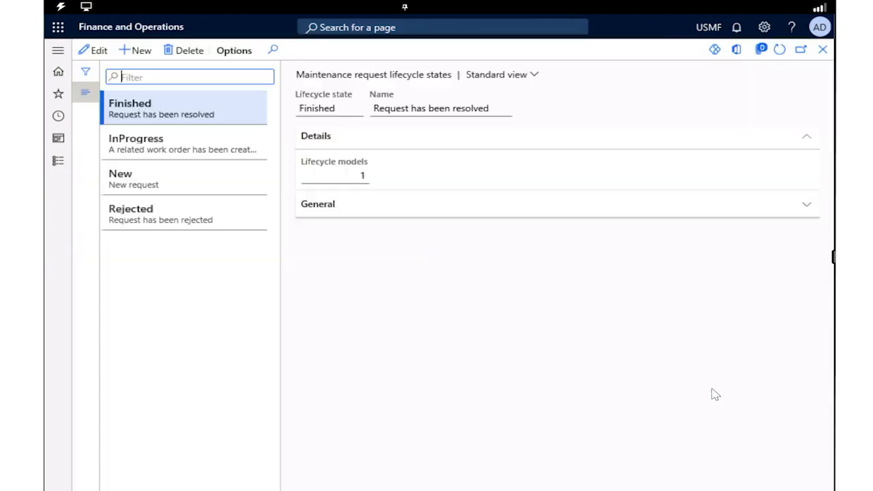
Step: Allow work order creation for the InProgress lifecycle state, save it and collapse the list of states
left_click(195, 150)
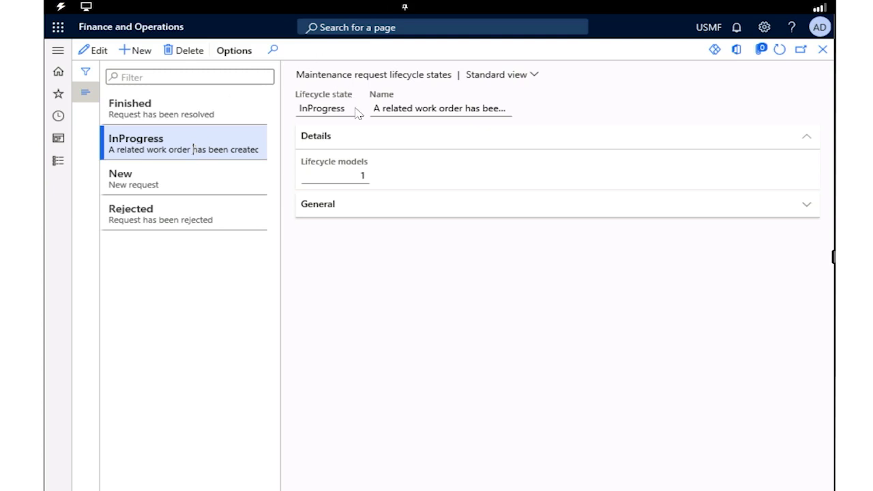
left_click(89, 57)
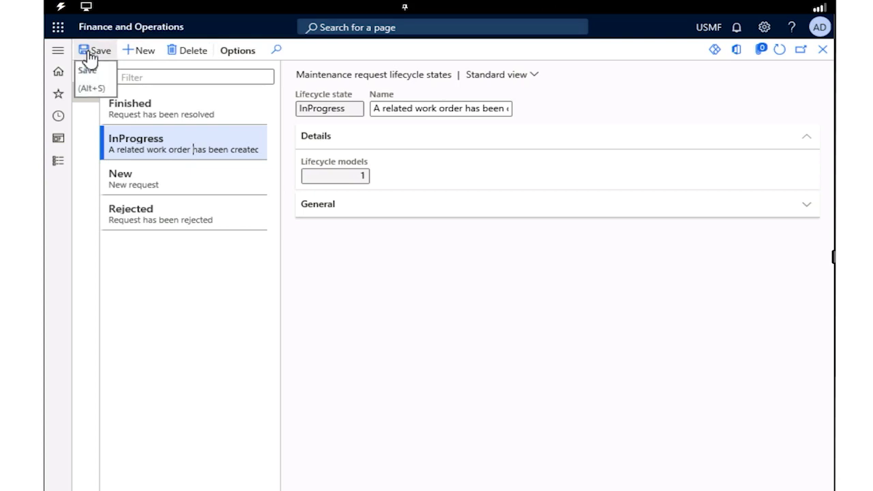
left_click(728, 200)
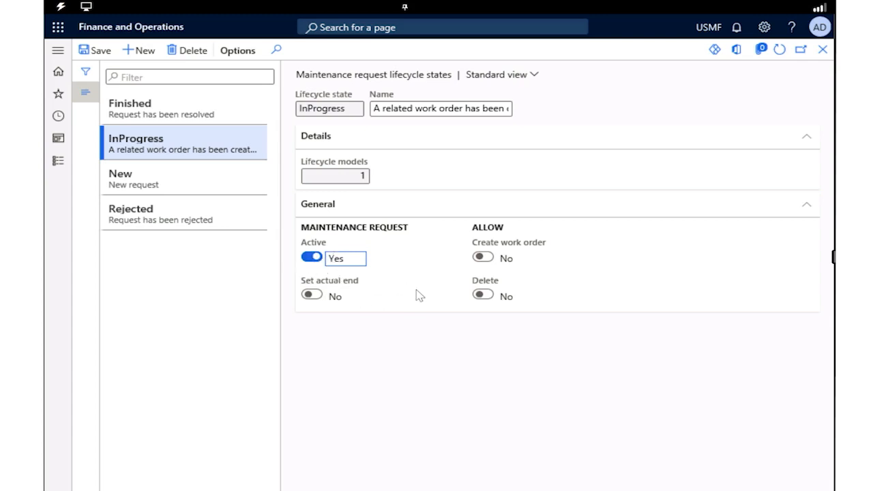
left_click(482, 259)
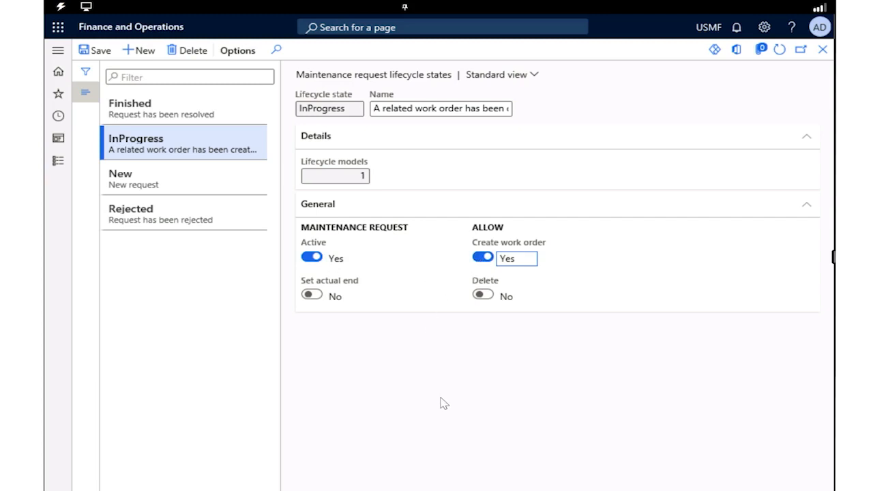
left_click(95, 54)
left_click(88, 95)
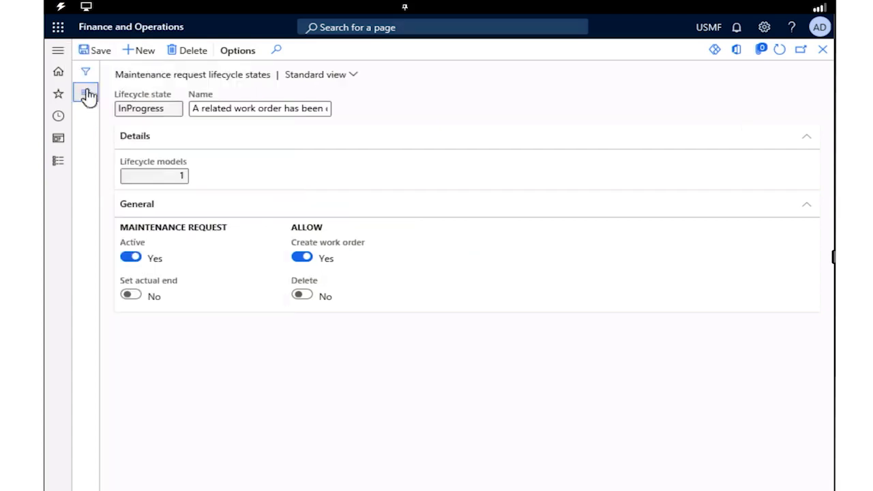
Step: Open the Maintenance request management workspace and start a new maintenance request
left_click(55, 52)
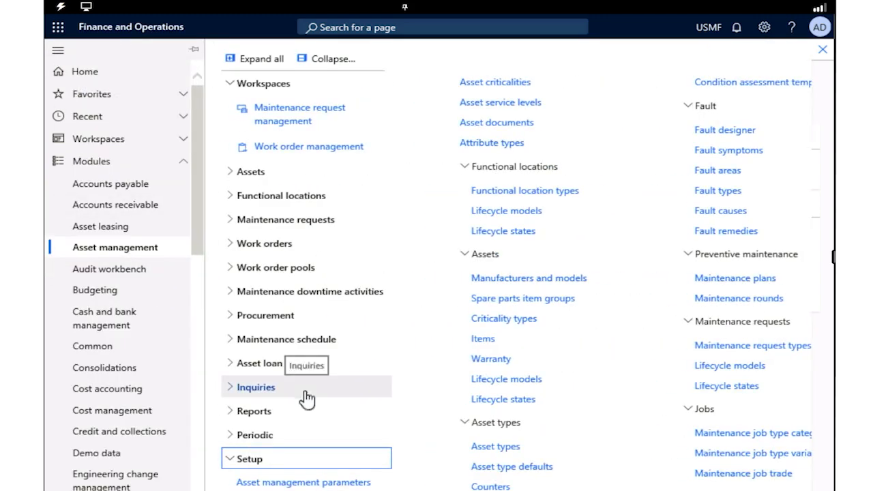
left_click(314, 467)
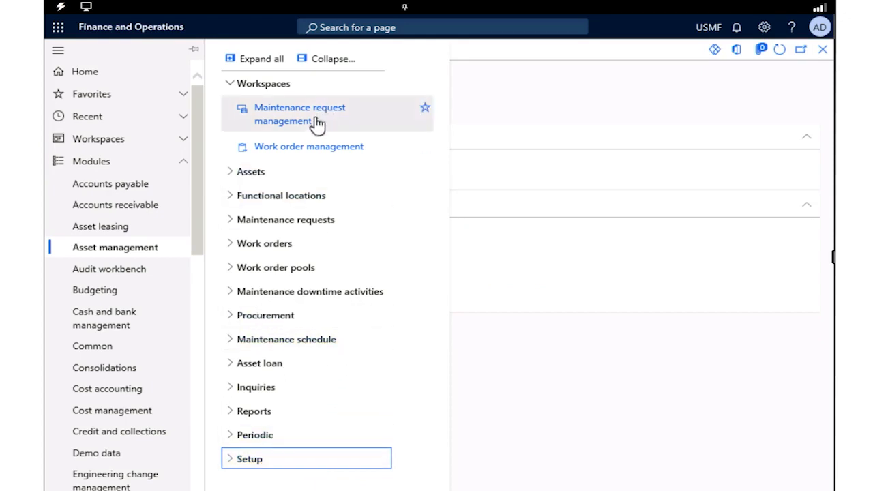
left_click(295, 124)
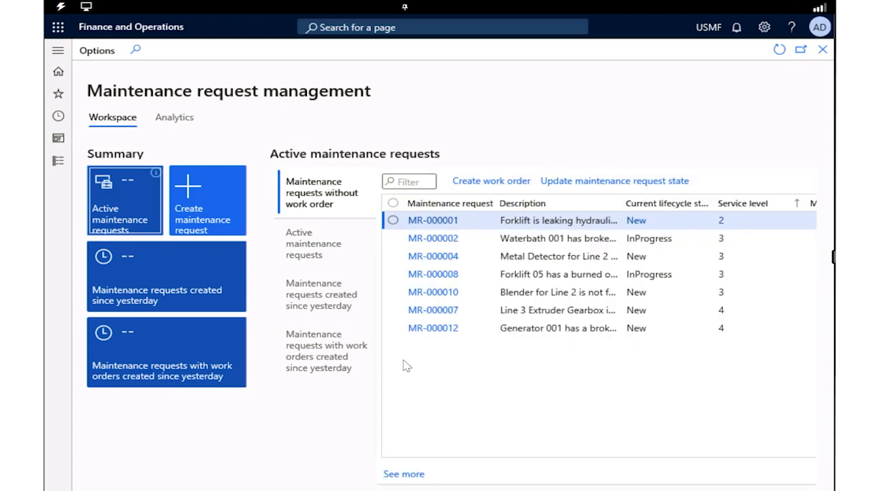
left_click(220, 212)
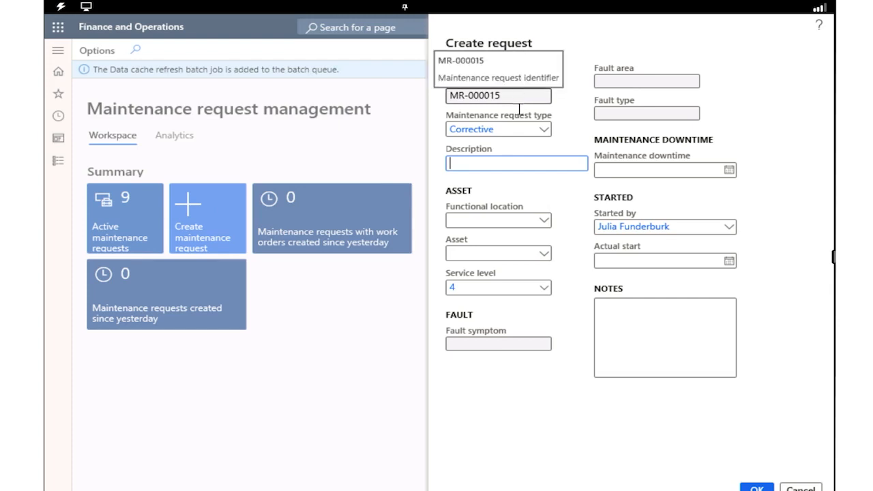
Step: Keep the request type Corrective and enter the description "Noise in the metal detector"
left_click(550, 135)
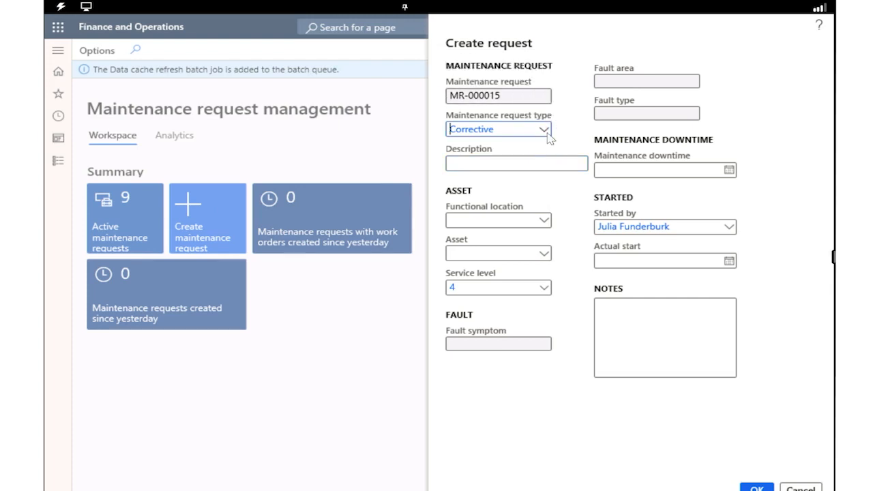
left_click(544, 131)
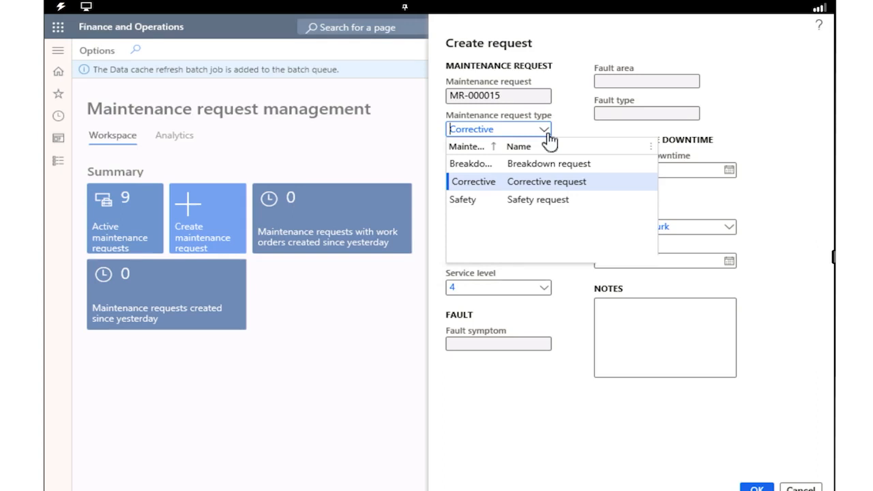
left_click(550, 182)
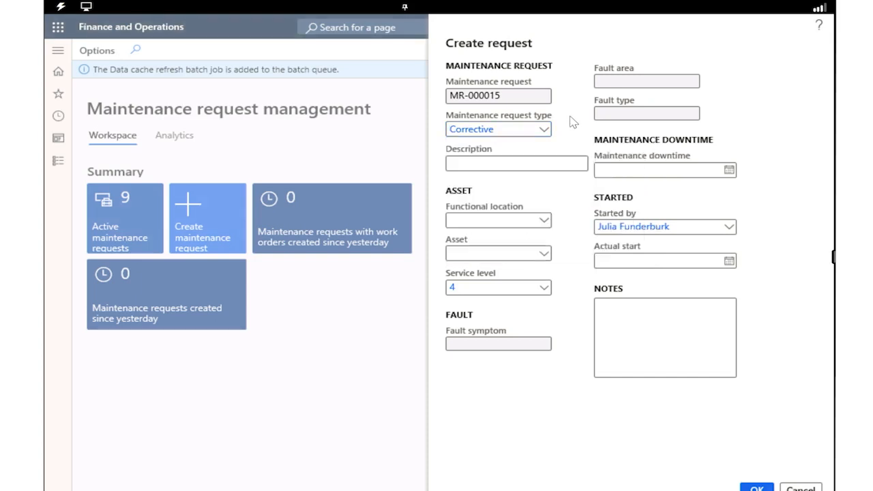
left_click(468, 167)
type("Noise in the metal detector")
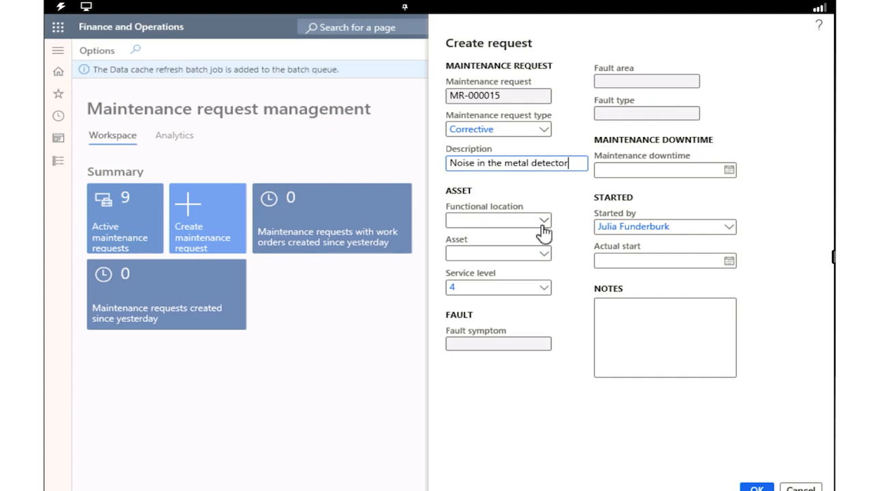
Step: Set the request's functional location to PP-02-02, Extrusion Line 2
left_click(507, 219)
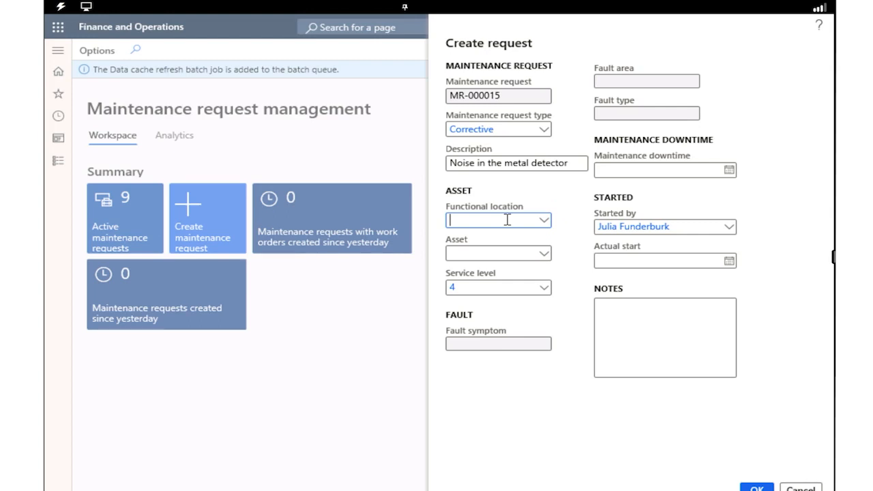
type("PP-02_02")
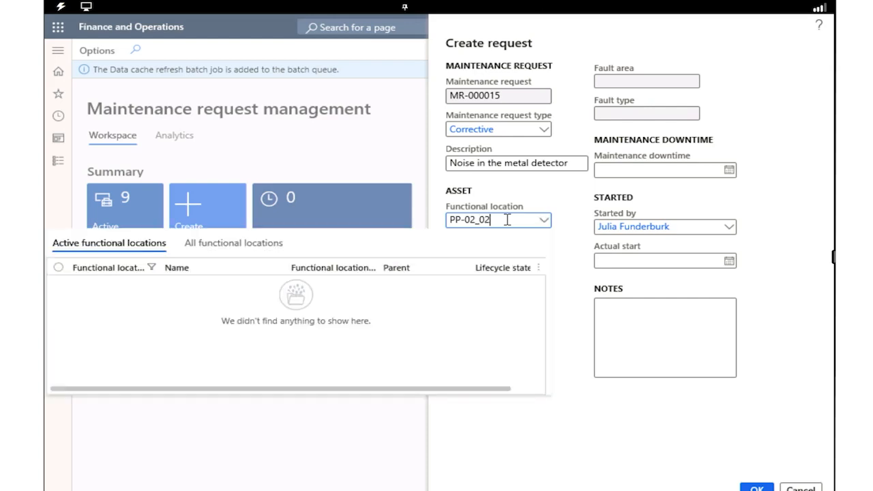
key("BackSpace")
key("BackSpace")
key("BackSpace")
type("-02")
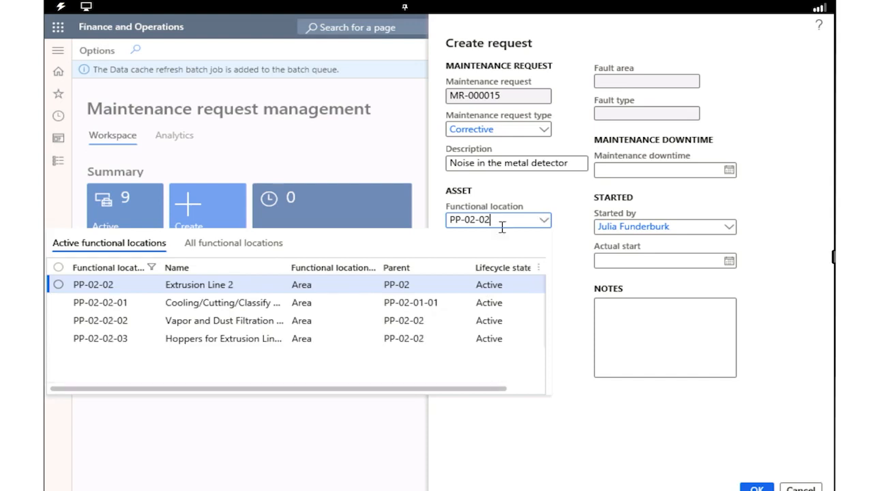
left_click(63, 289)
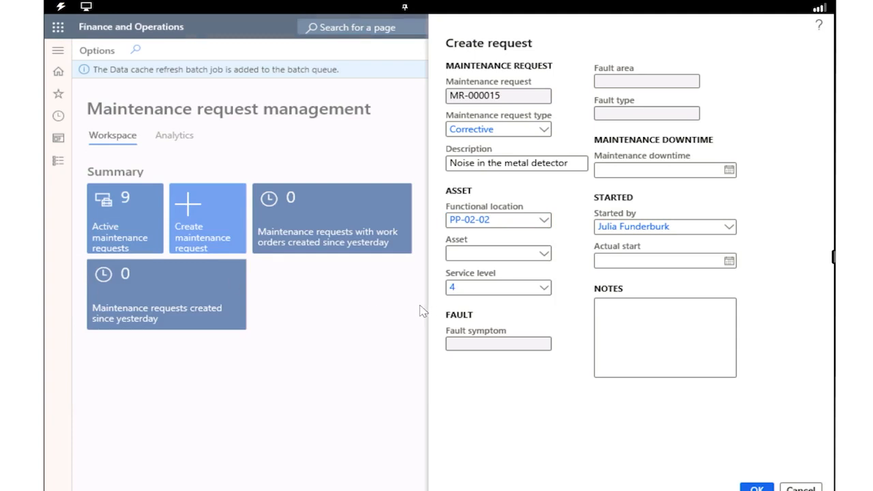
Step: Assign the metal detector asset MD-201 to the maintenance request
left_click(470, 252)
type("MD-201")
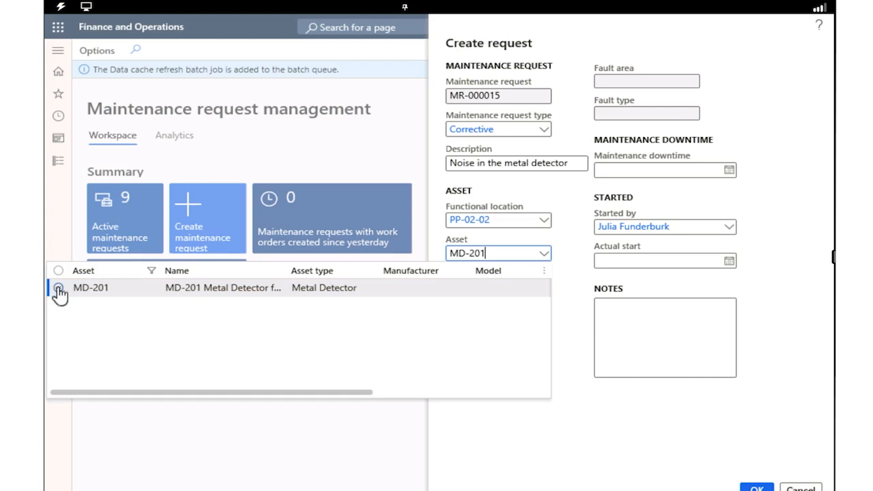
left_click(59, 290)
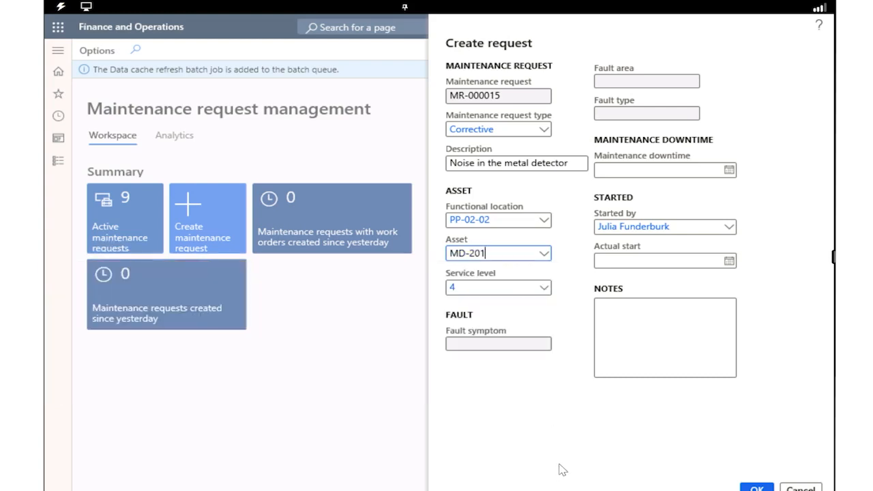
Step: Choose service level 4, Medium, for the maintenance request
left_click(544, 289)
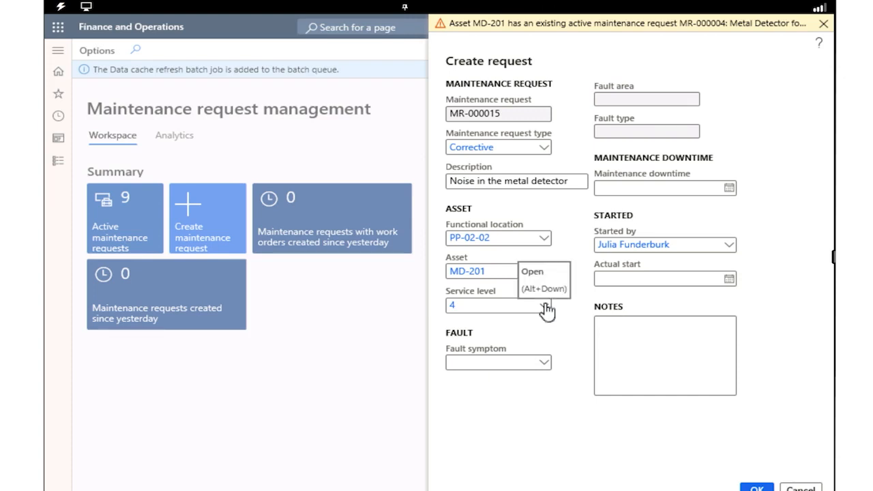
left_click(546, 306)
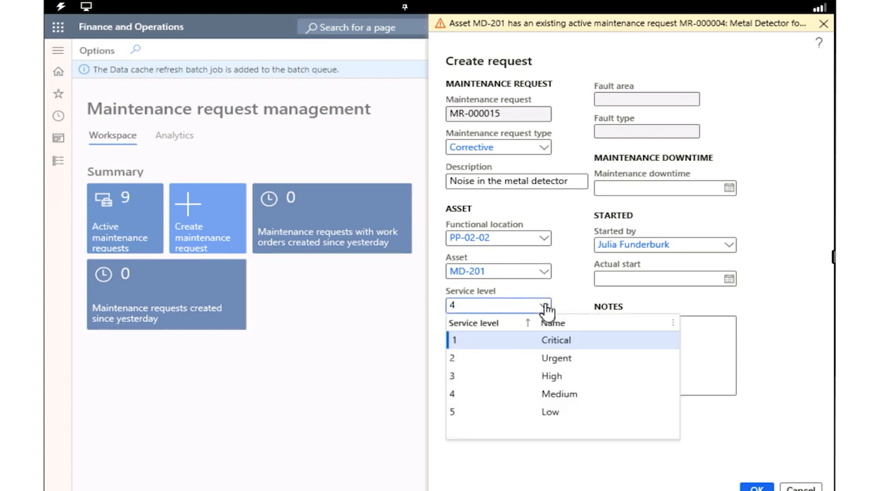
left_click(546, 306)
left_click(546, 306)
left_click(556, 396)
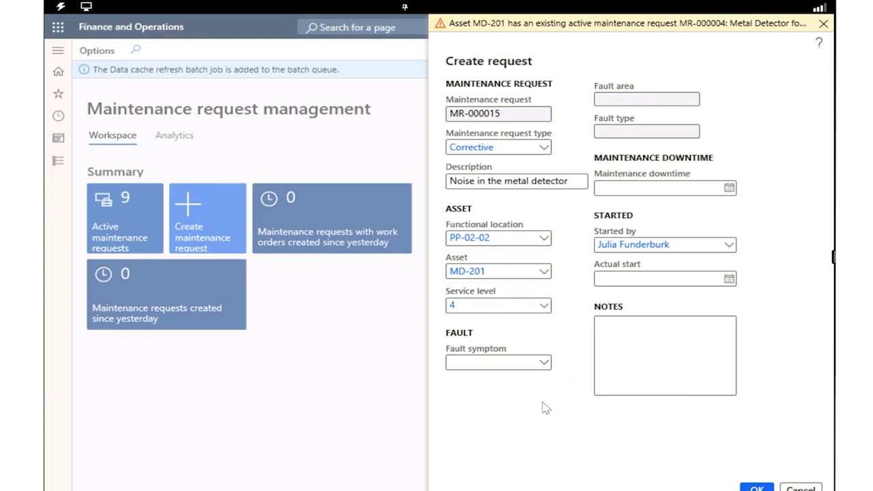
Step: Set the fault symptom to Excessive Noise
left_click(548, 365)
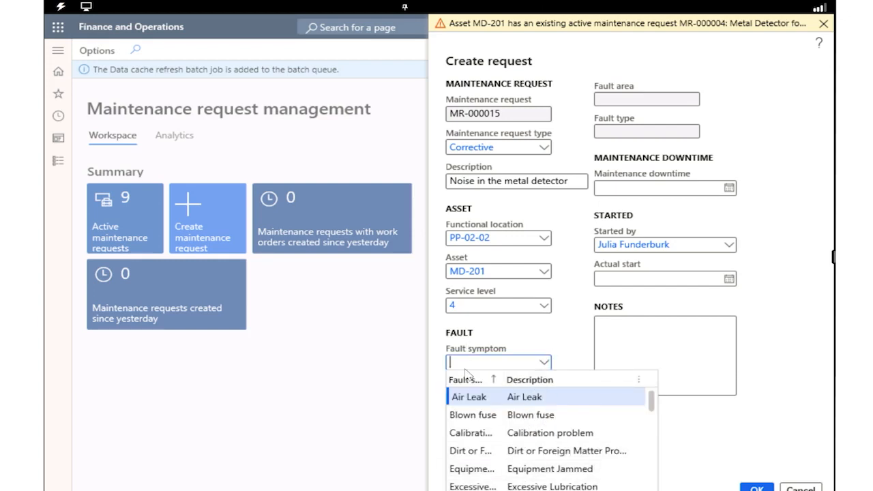
type("excessive")
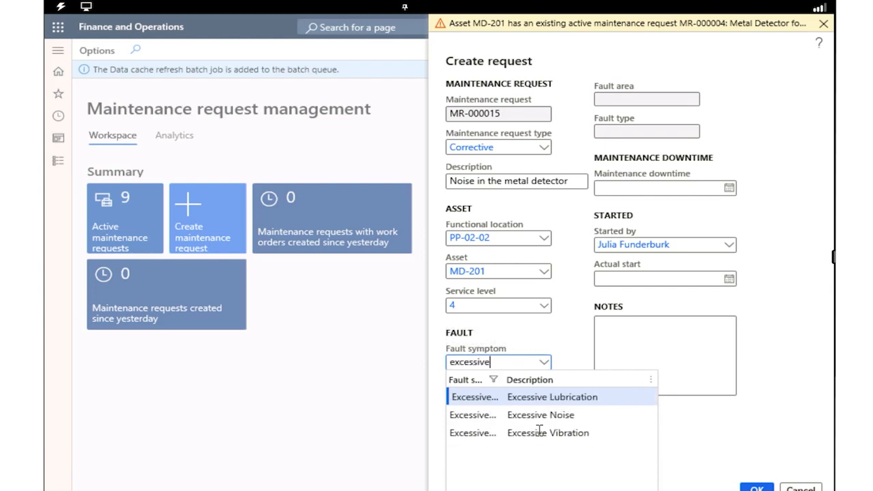
left_click(541, 416)
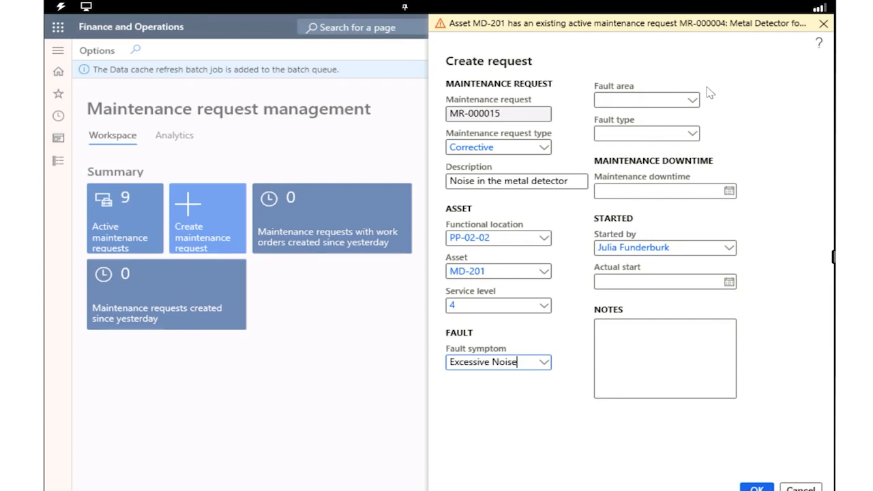
Step: Set the fault area to Electrical and create the maintenance request
left_click(692, 100)
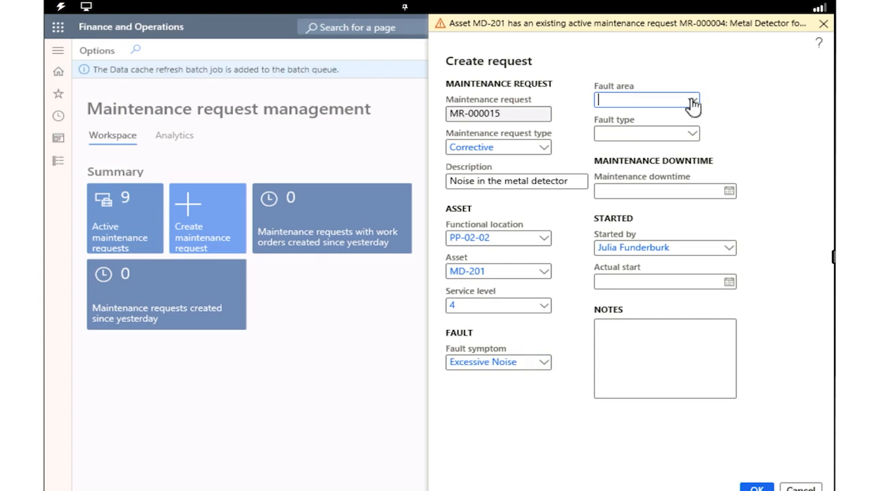
left_click(613, 136)
left_click(756, 487)
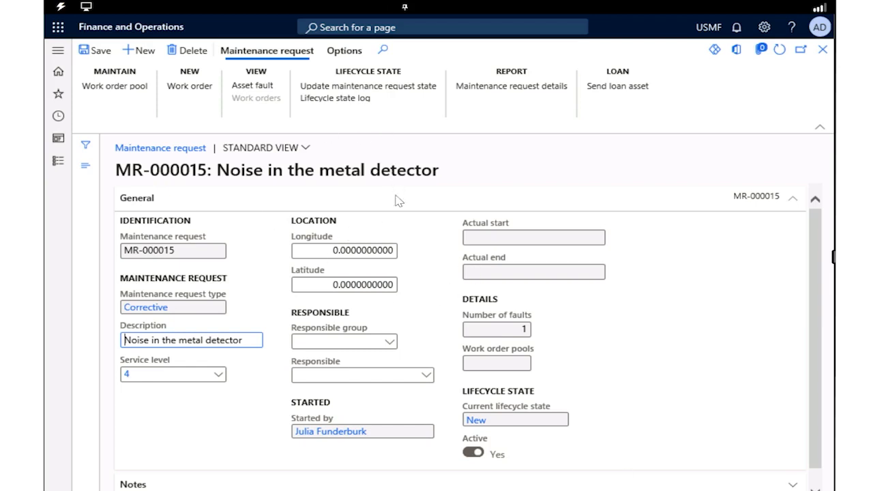
Step: Update the new maintenance request's lifecycle state from New to InProgress
left_click(369, 95)
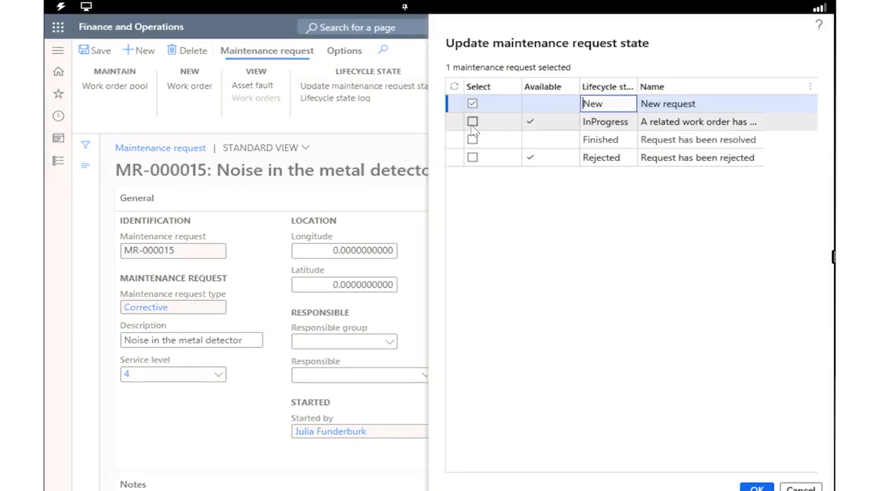
left_click(472, 122)
left_click(472, 105)
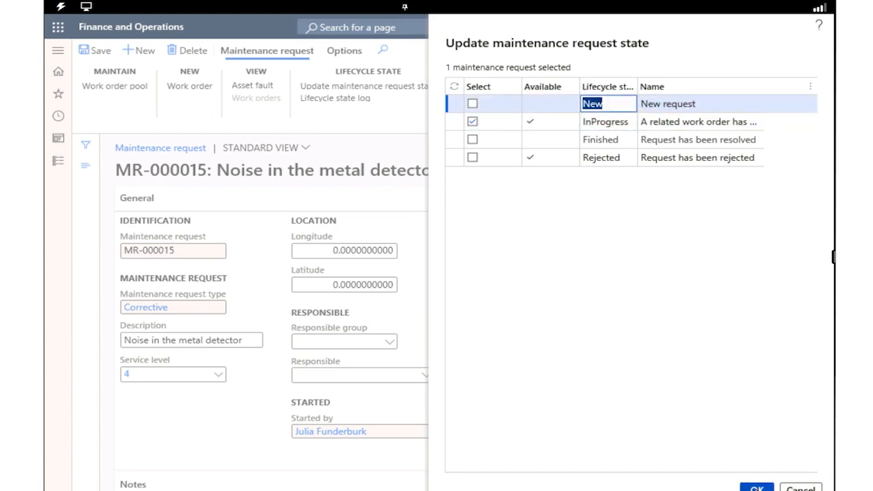
left_click(757, 488)
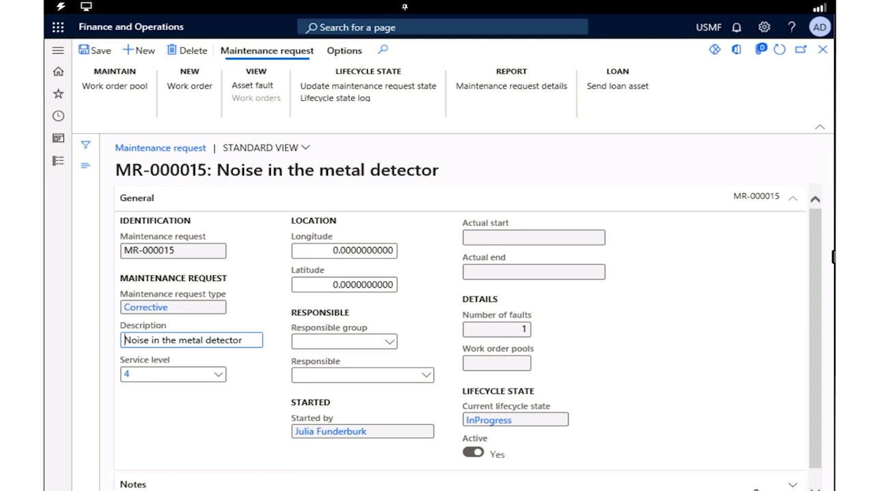
Step: Create a corrective work order from the metal detector maintenance request with maintenance job type Inspection
left_click(183, 93)
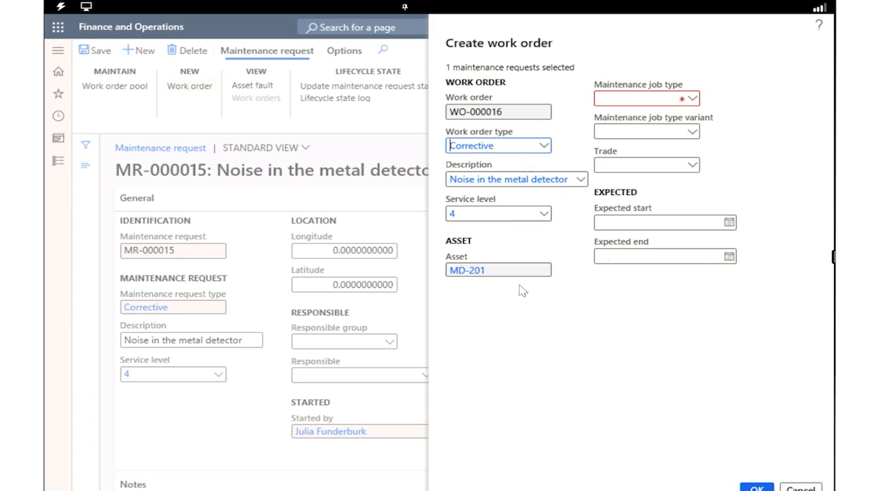
right_click(695, 99)
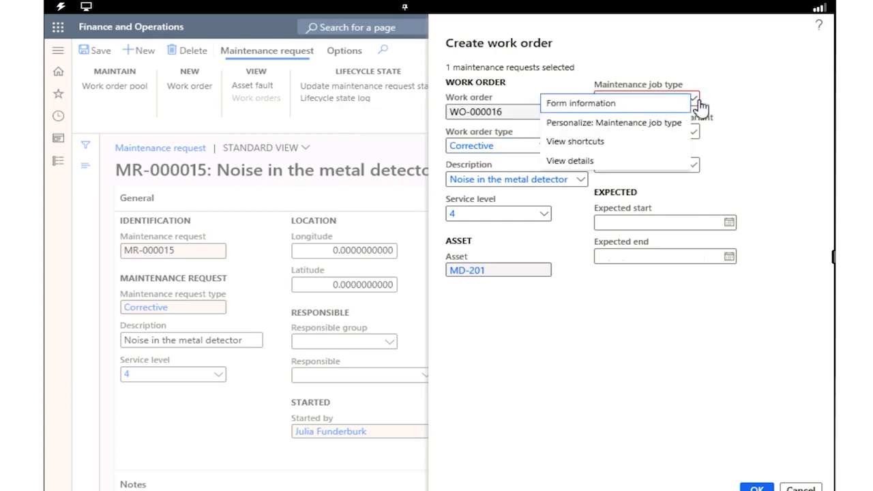
left_click(698, 102)
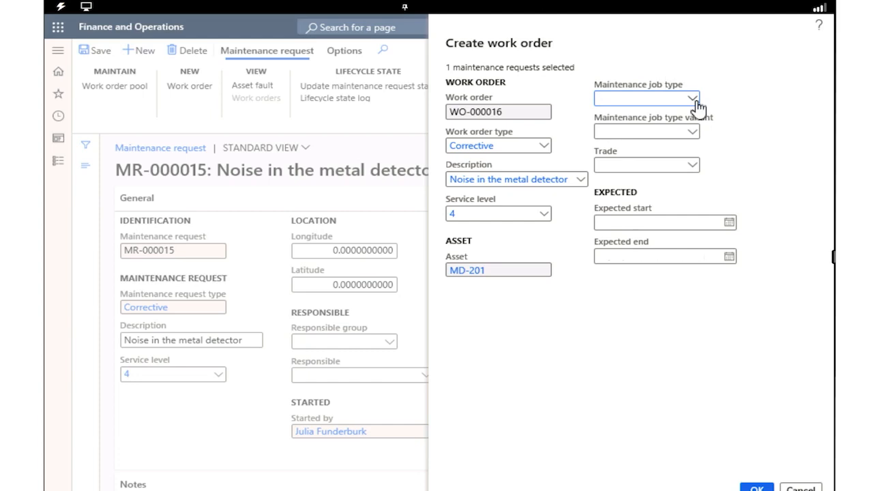
left_click(696, 99)
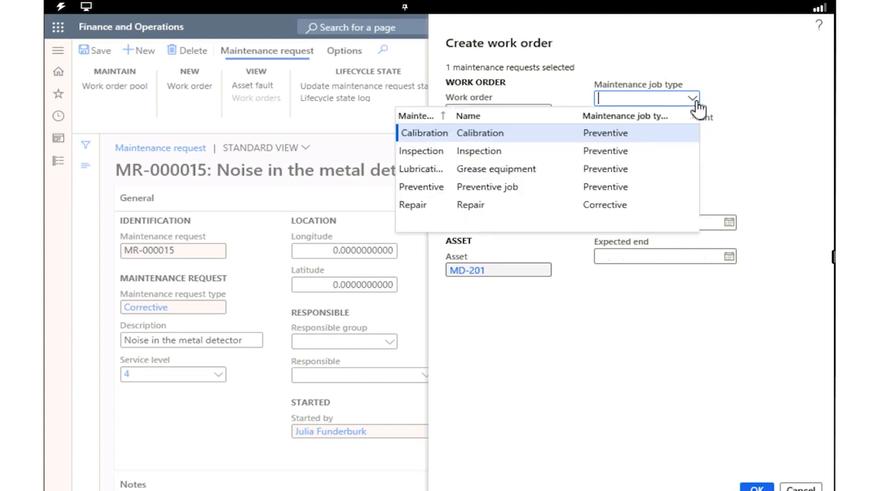
left_click(420, 151)
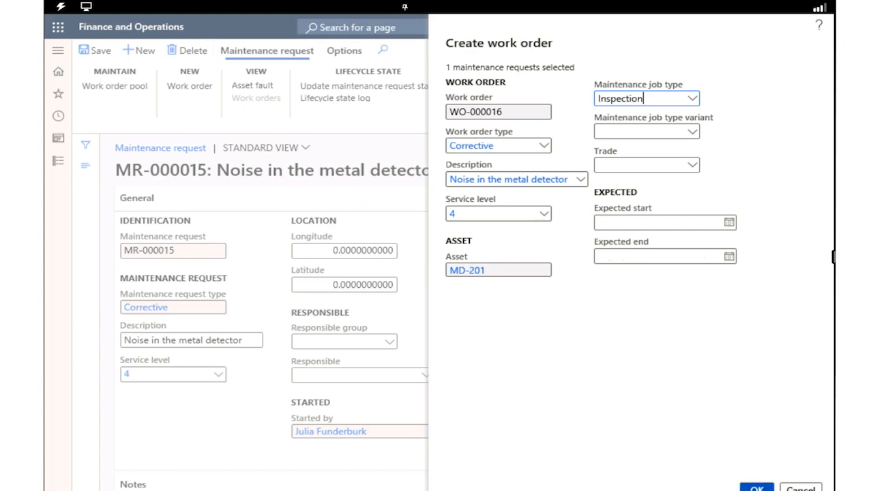
left_click(757, 488)
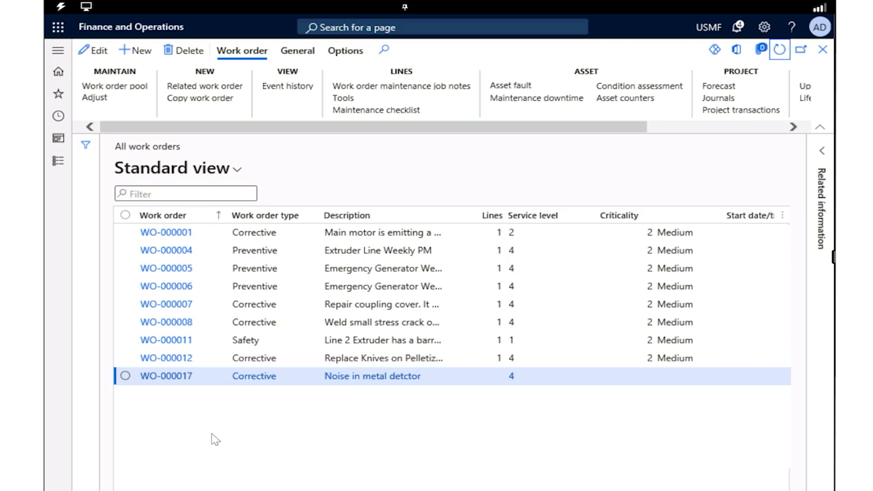
Step: Open the "Noise in metal detctor" work order and schedule it with finite capacity for asset, tool and worker
left_click(174, 380)
left_click(174, 381)
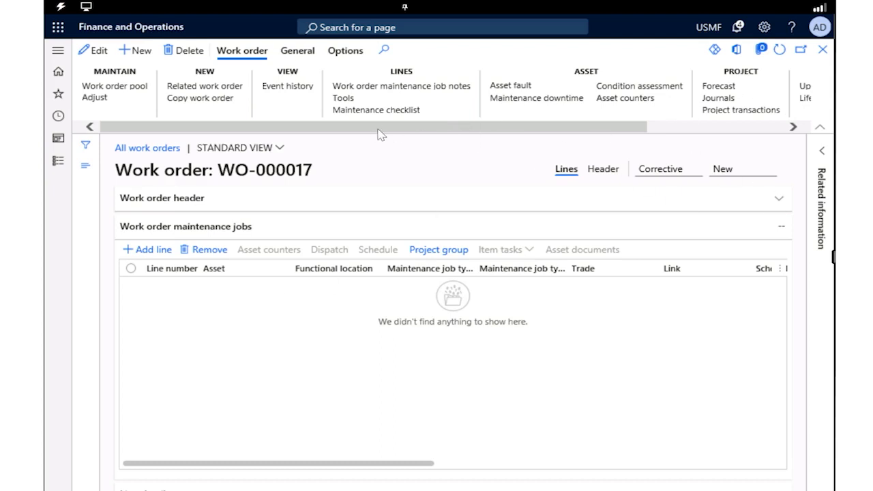
left_click(297, 53)
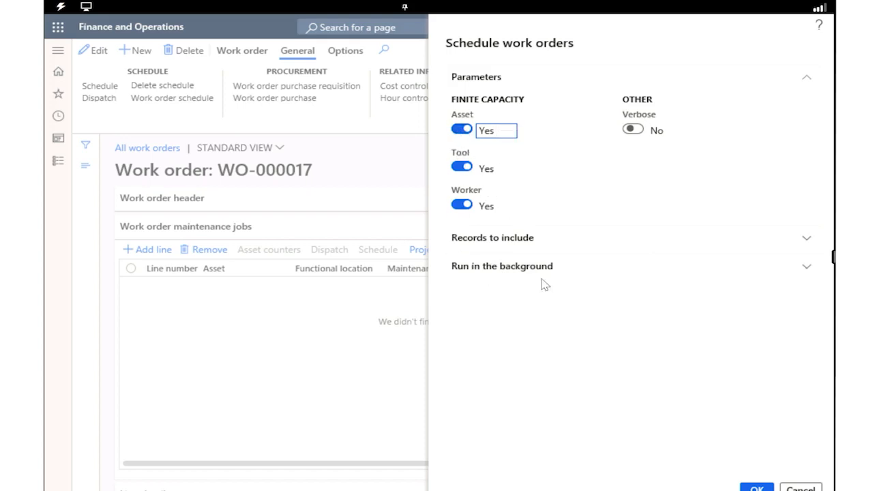
left_click(758, 488)
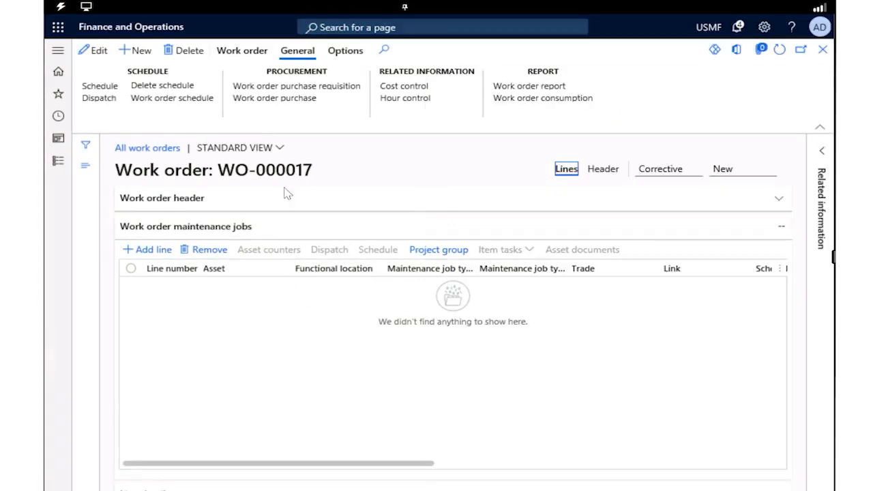
left_click(235, 54)
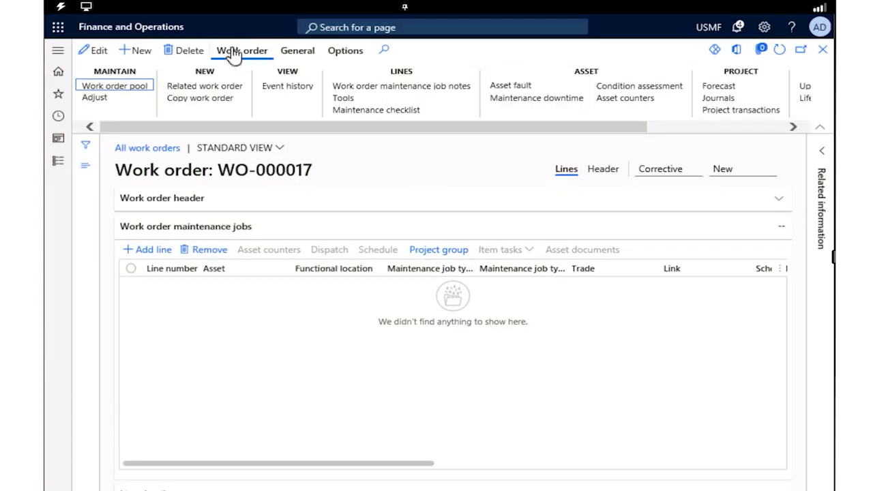